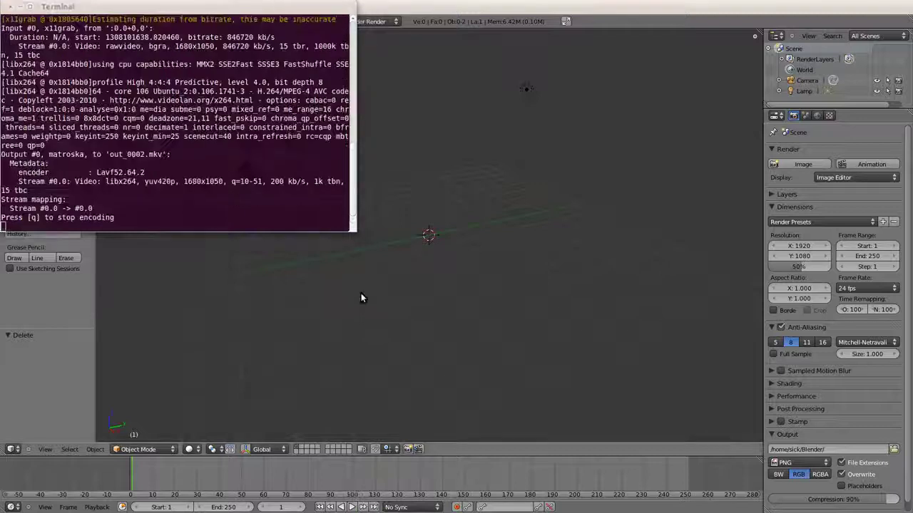
- Import base_mesh/mudboxhead.obj as a Wavefront OBJ model
left_click(41, 21)
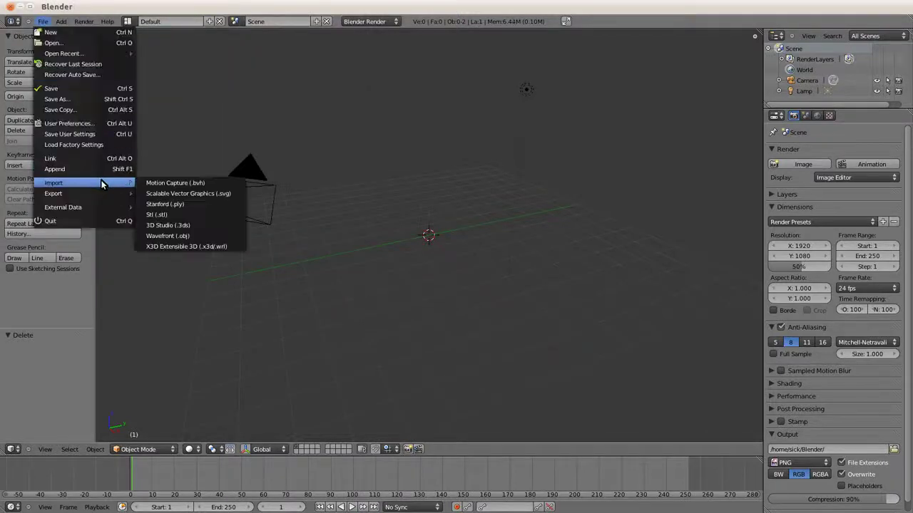
left_click(210, 236)
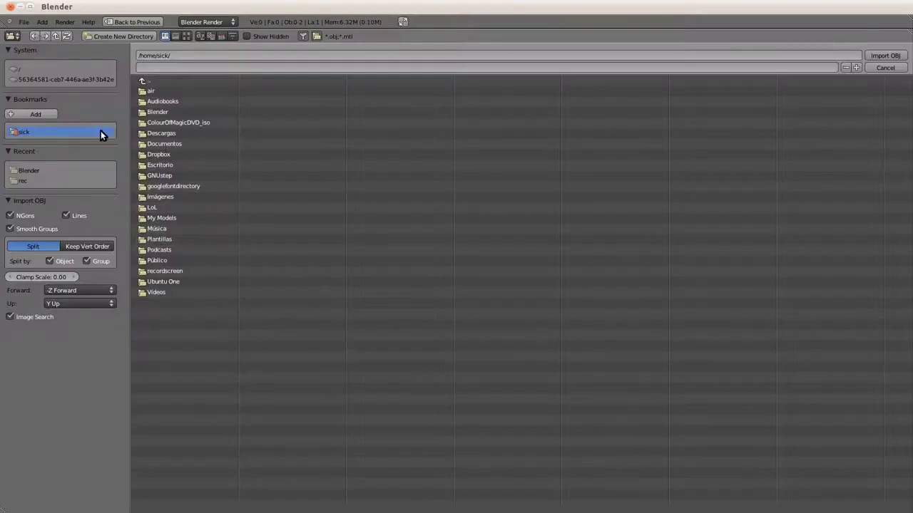
left_click(55, 171)
left_click(157, 115)
left_click(161, 90)
left_click(171, 133)
left_click(877, 57)
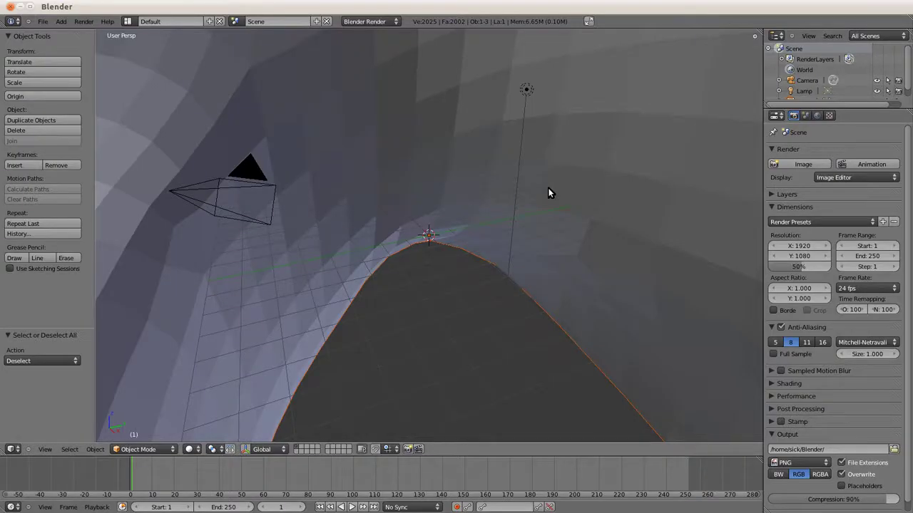
- Frame the head from the front, hide its selection outline, and give it smooth shading
key("KP_Decimal")
mouse_move(473, 211)
middle_mouse_down()
mouse_move(501, 219)
mouse_move(464, 229)
mouse_move(490, 232)
middle_mouse_up()
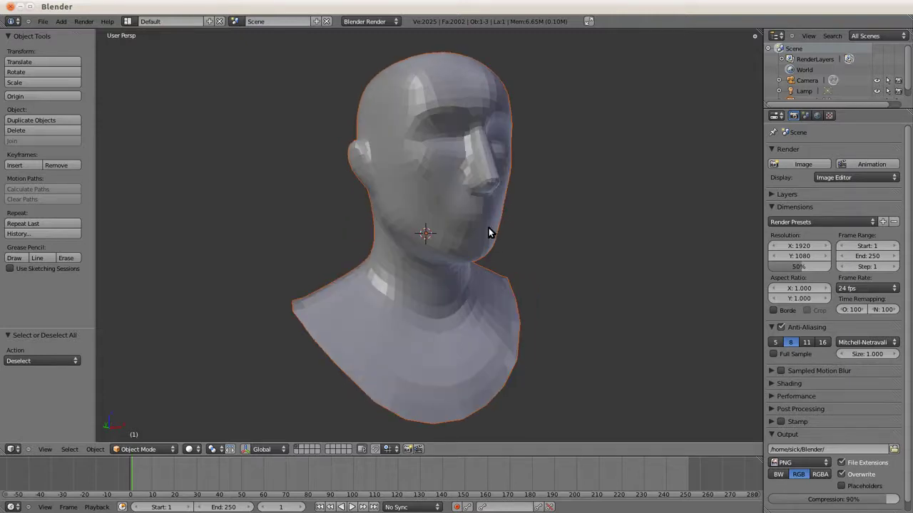
key("n")
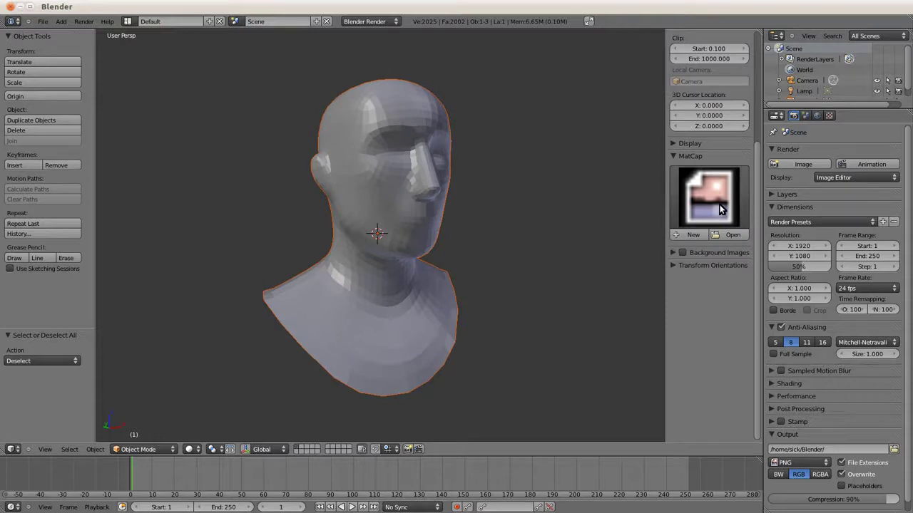
left_click(674, 253)
left_click(674, 257)
left_click(672, 255)
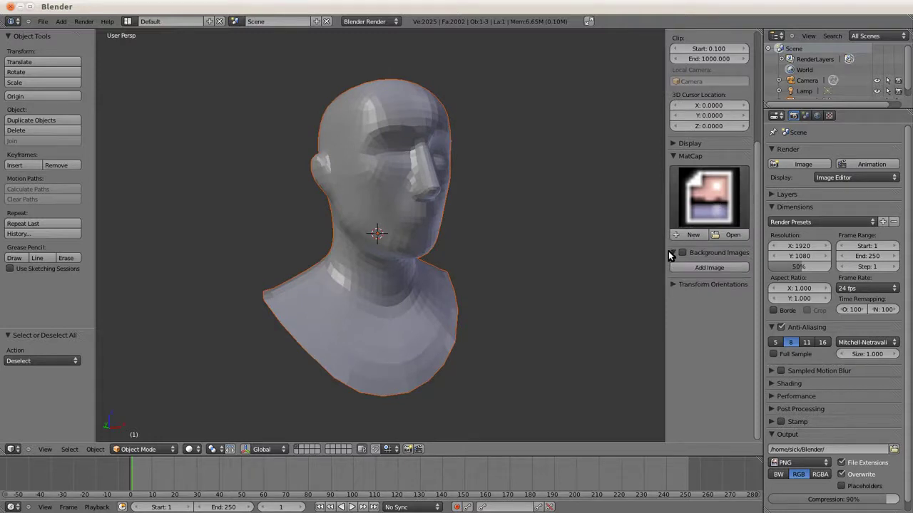
left_click(671, 255)
left_click(673, 144)
left_click(675, 158)
left_click(675, 144)
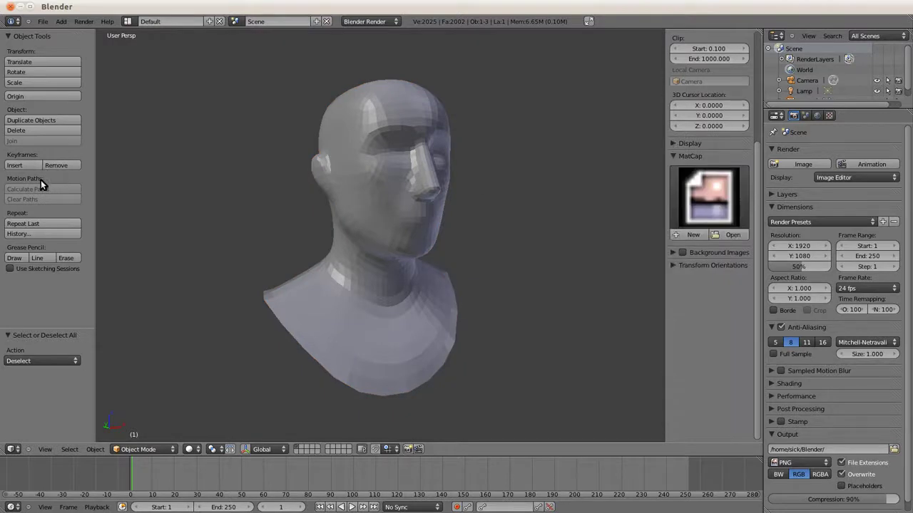
right_click(317, 203)
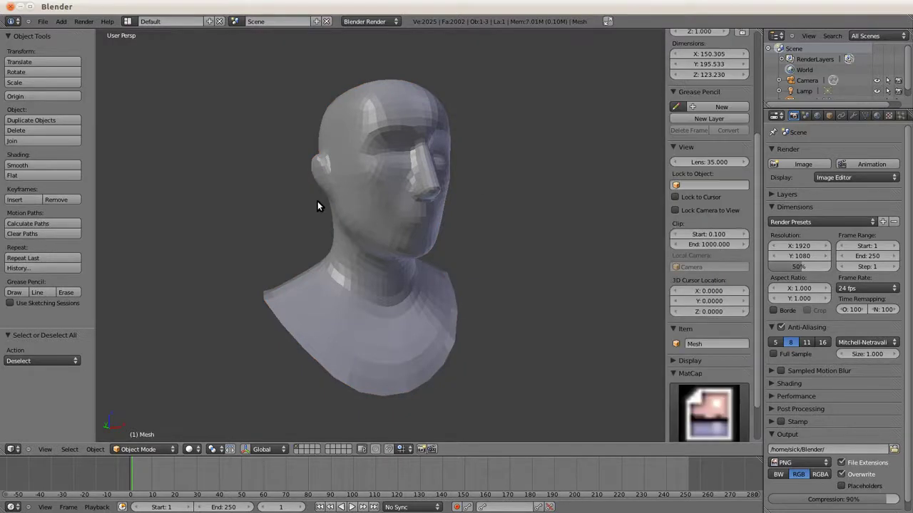
left_click(27, 165)
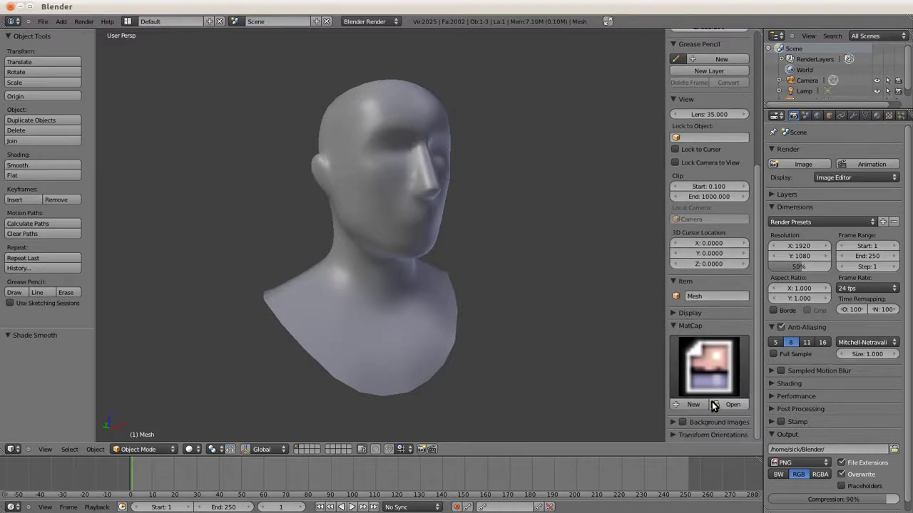
- Load candy.png from the textures folder as the viewport matcap
left_click(713, 404)
left_click(40, 180)
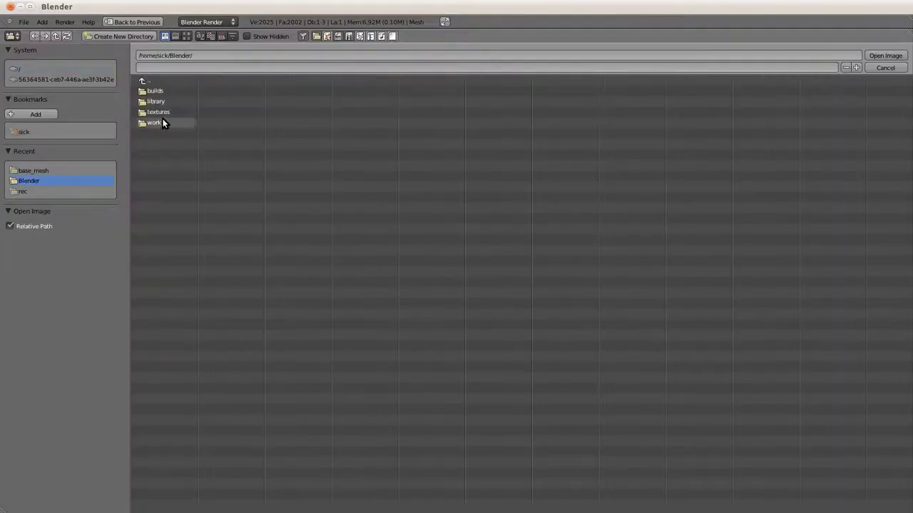
left_click(163, 119)
left_click(185, 36)
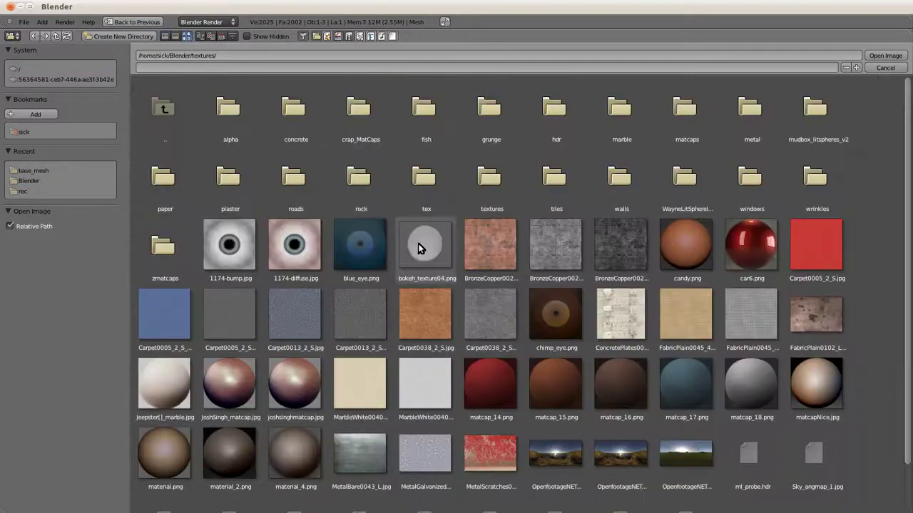
left_click(696, 258)
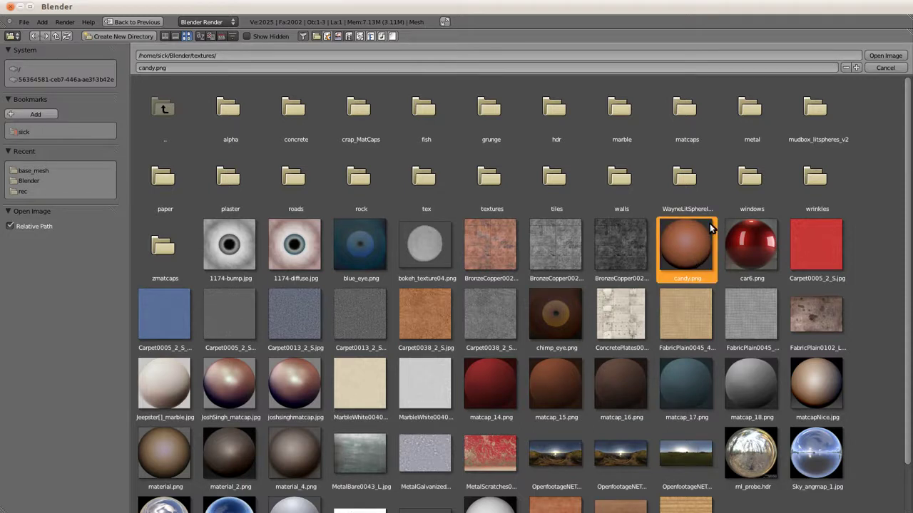
double_click(165, 459)
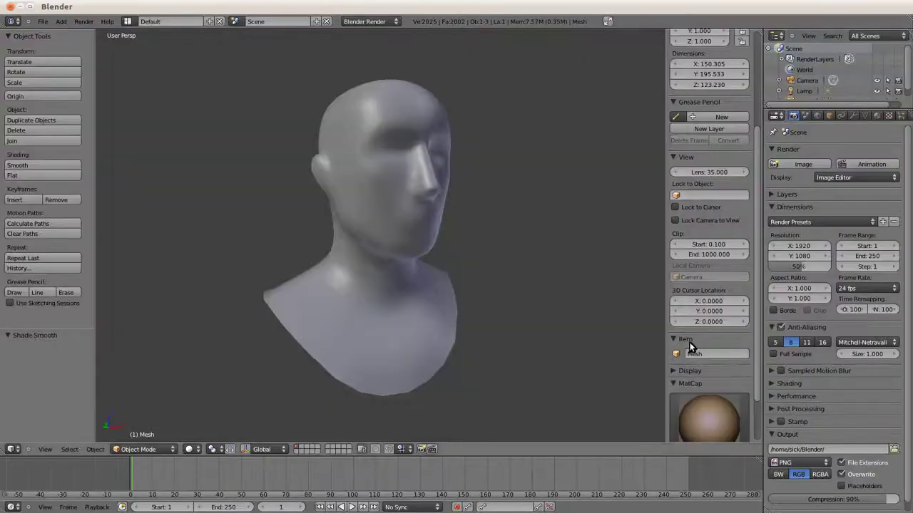
left_click(190, 454)
left_click(250, 392)
key("n")
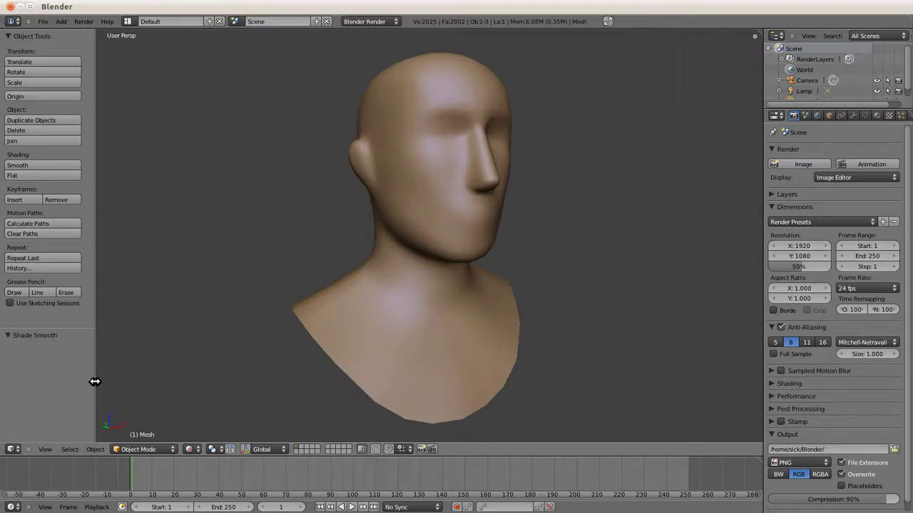
- Widen the tool shelf and switch the head into Sculpt Mode
left_click_drag(95, 382, 107, 382)
left_click(133, 449)
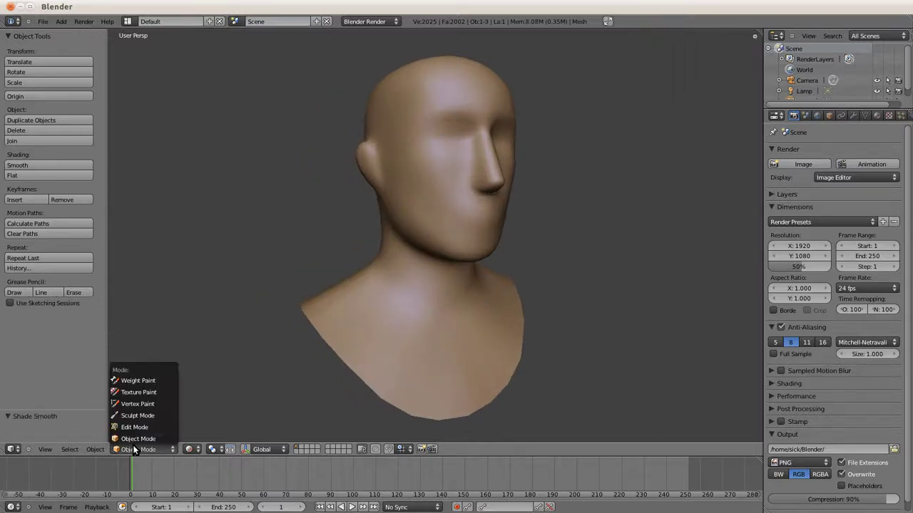
left_click(139, 416)
left_click_drag(106, 304, 125, 305)
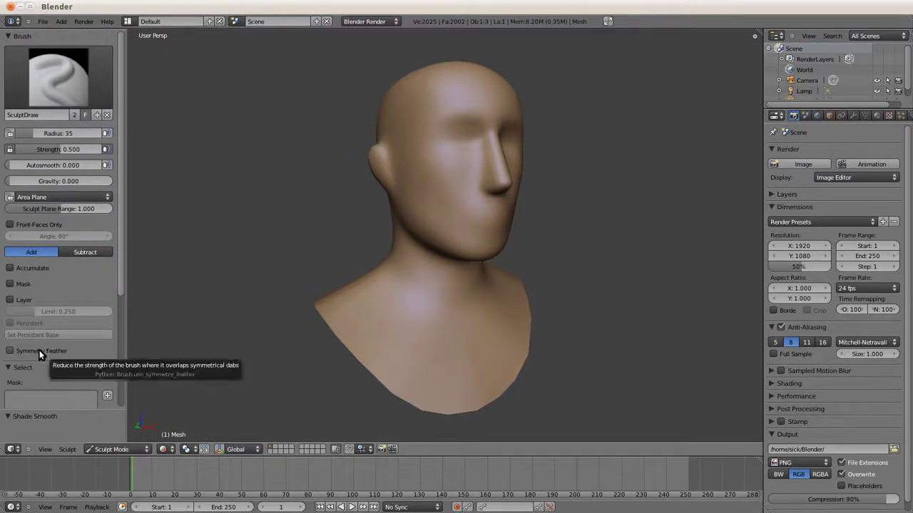
- Turn on Show Brush On Surface in the sculpt Options panel
scroll(45, 353, "down", 3)
scroll(41, 361, "down", 2)
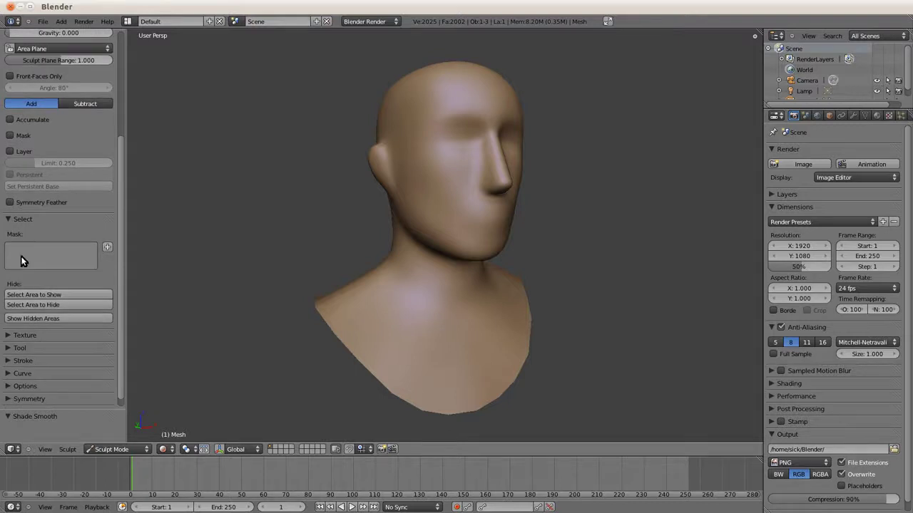
scroll(21, 349, "down", 1)
left_click(8, 325)
left_click(9, 325)
left_click(10, 352)
scroll(10, 343, "down", 2)
scroll(11, 313, "down", 2)
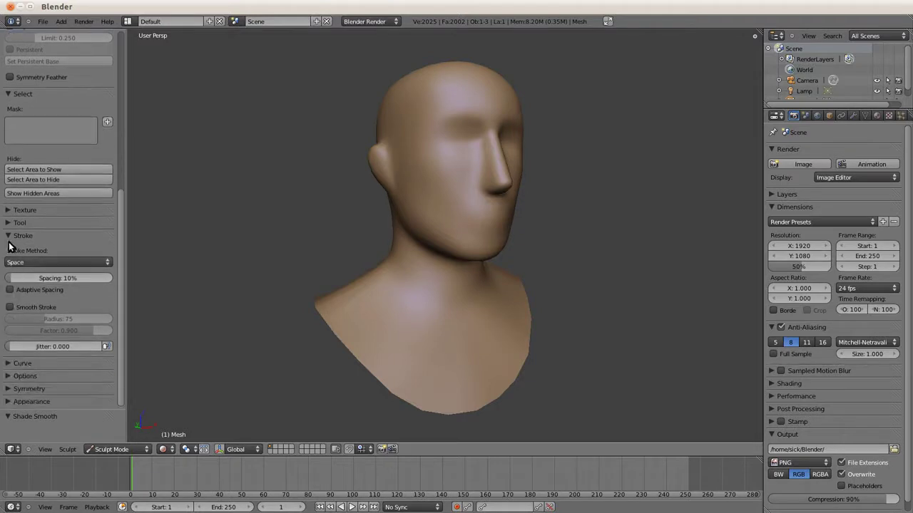
left_click(11, 242)
left_click(9, 248)
left_click(8, 249)
left_click(8, 263)
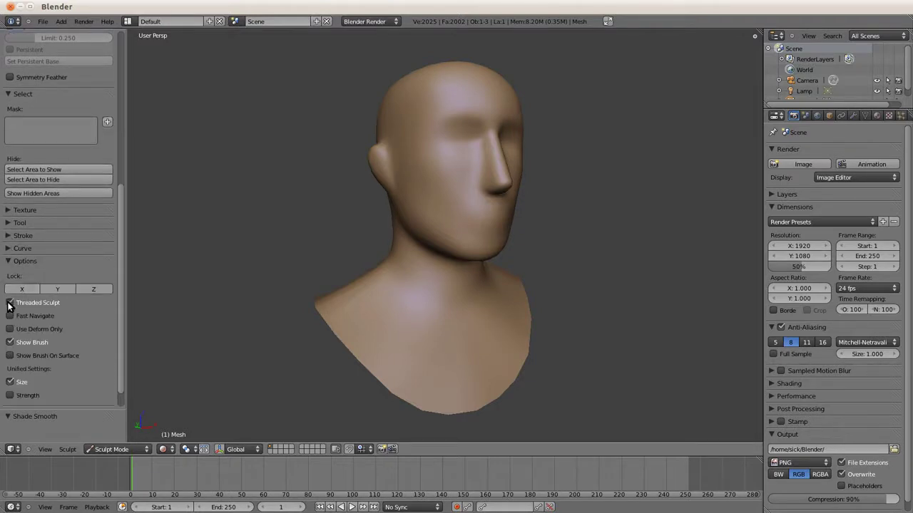
left_click(10, 355)
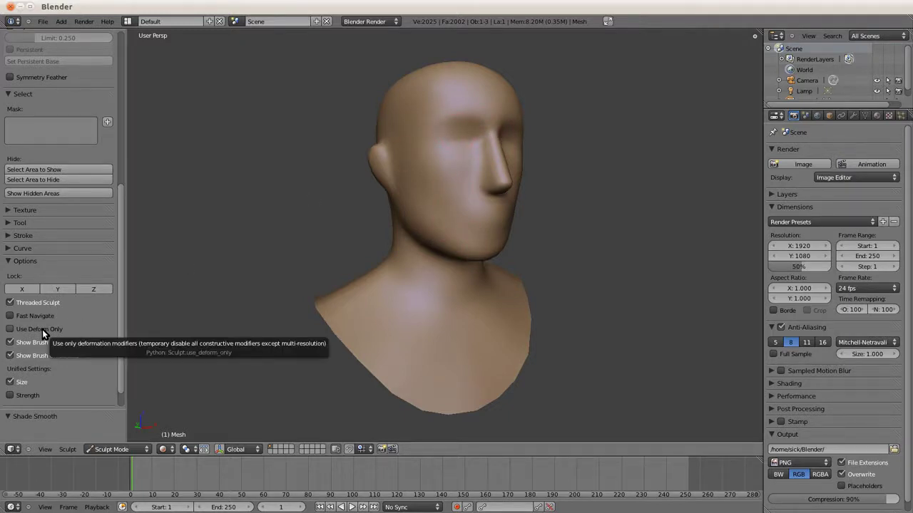
left_click(10, 263)
- Look over the Symmetry settings and return to the top of the tool shelf
left_click(10, 276)
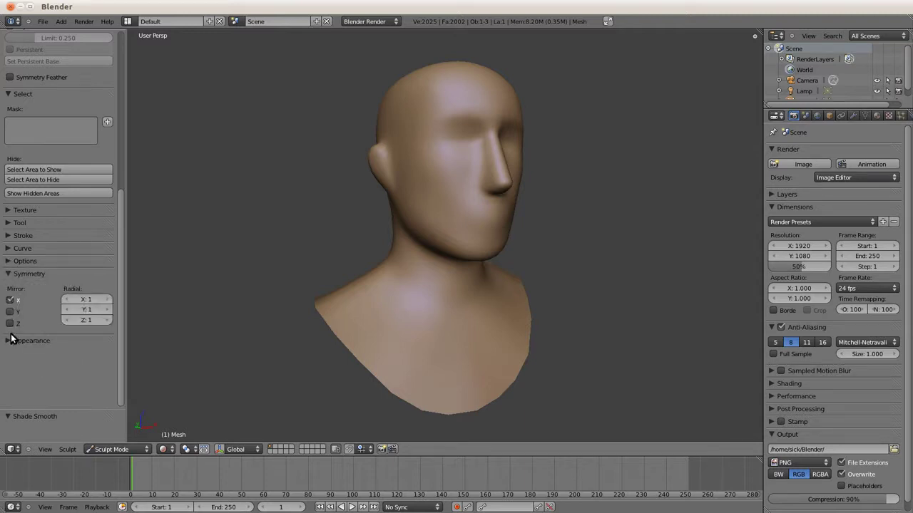
left_click(10, 275)
scroll(32, 216, "up", 2)
scroll(32, 216, "up", 2)
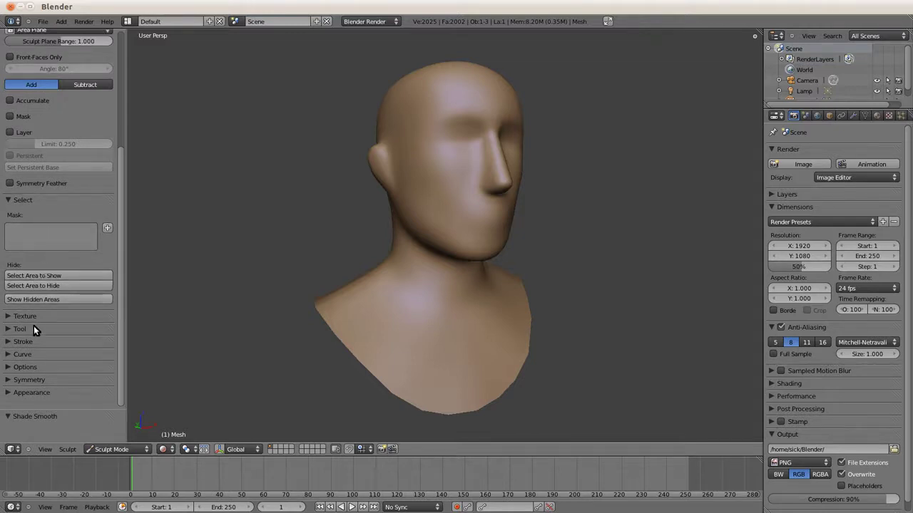
scroll(34, 327, "up", 3)
scroll(34, 327, "up", 3)
- Select the Clay brush and add a new texture to it
left_click(47, 100)
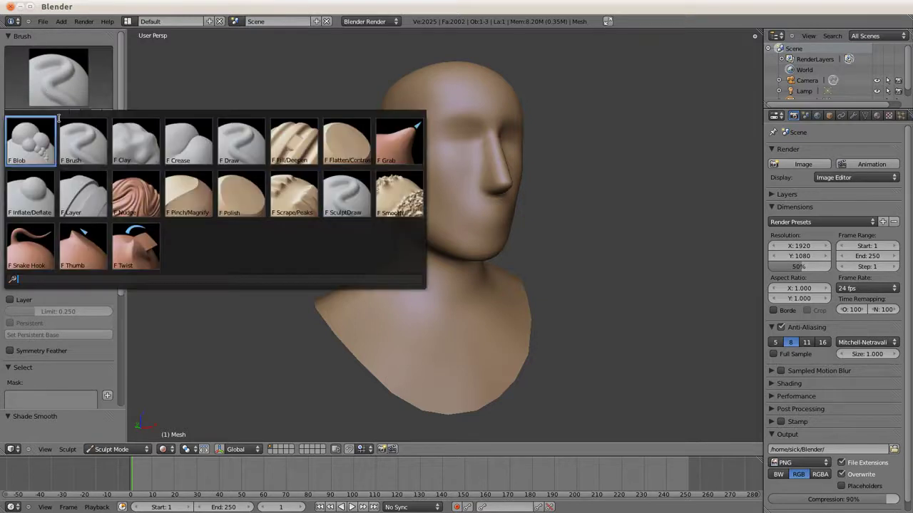
left_click(131, 143)
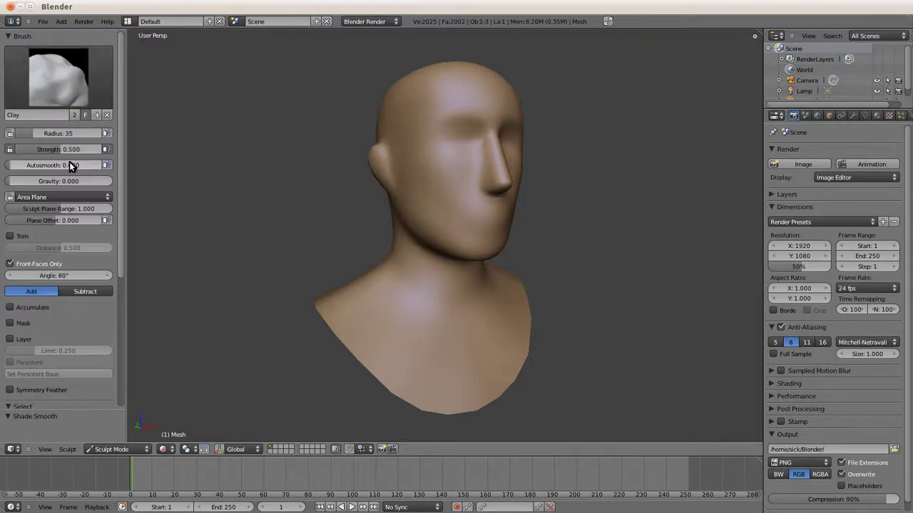
scroll(54, 295, "down", 5)
scroll(54, 296, "down", 1)
scroll(16, 374, "down", 4)
scroll(15, 374, "down", 2)
left_click(71, 260)
- Change the texture type from Clouds to Image and load textures/alpha/claytube.png
left_click(888, 116)
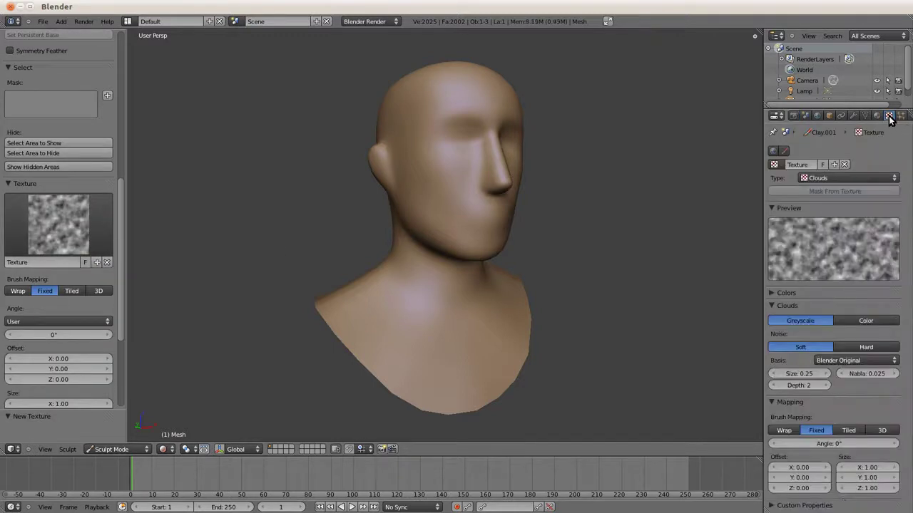
left_click(808, 178)
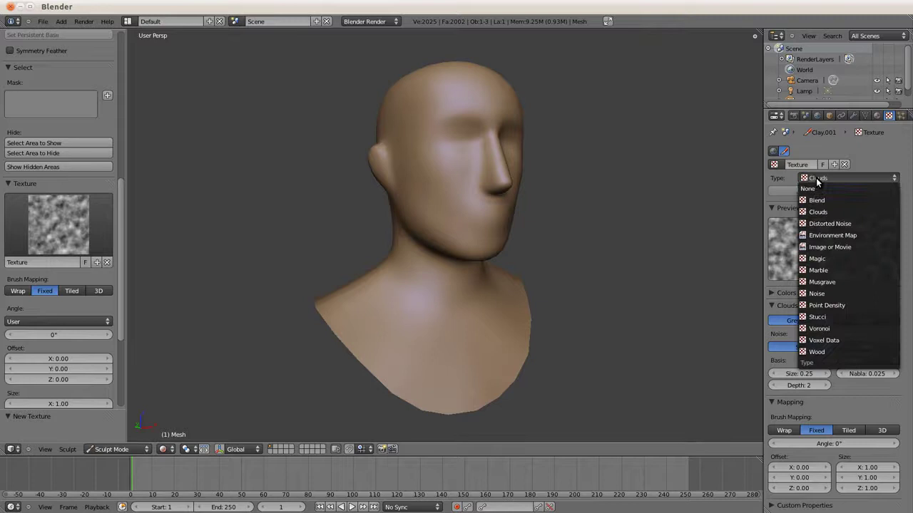
left_click(818, 247)
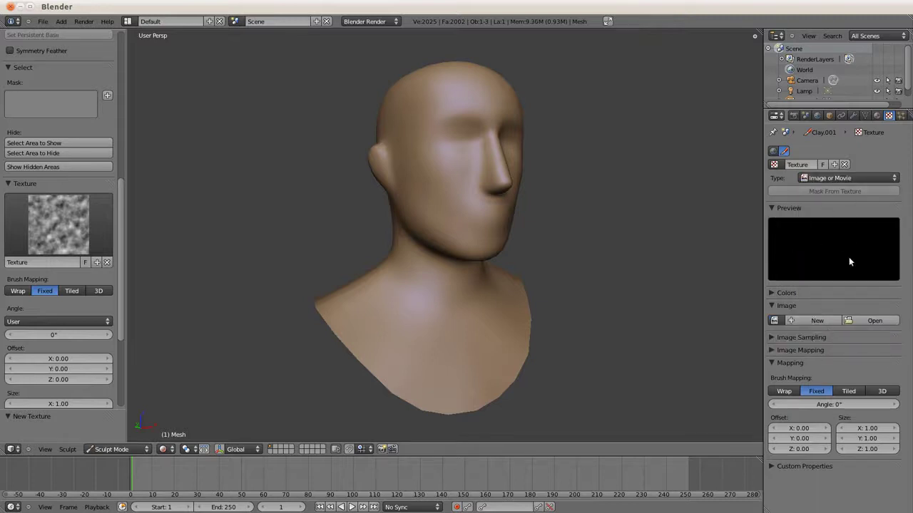
left_click(855, 321)
left_click(28, 191)
left_click(147, 102)
left_click(155, 91)
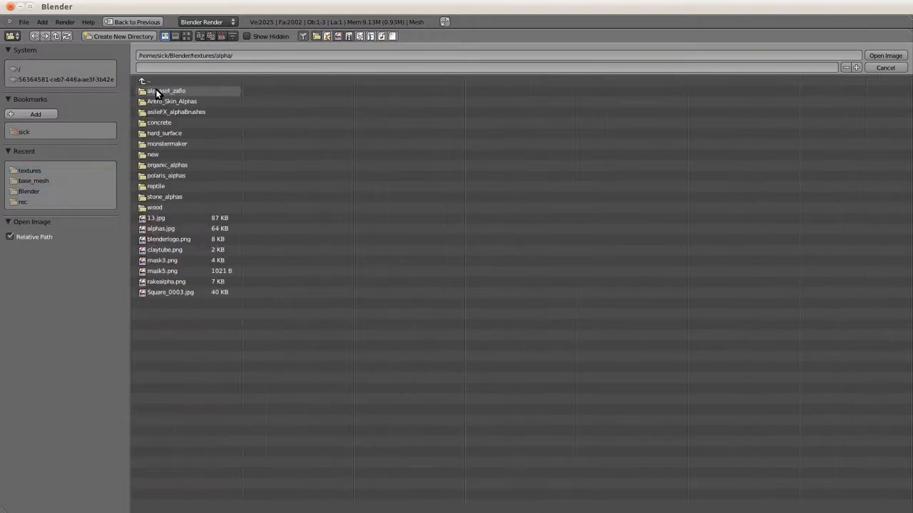
left_click(187, 36)
left_click(474, 178)
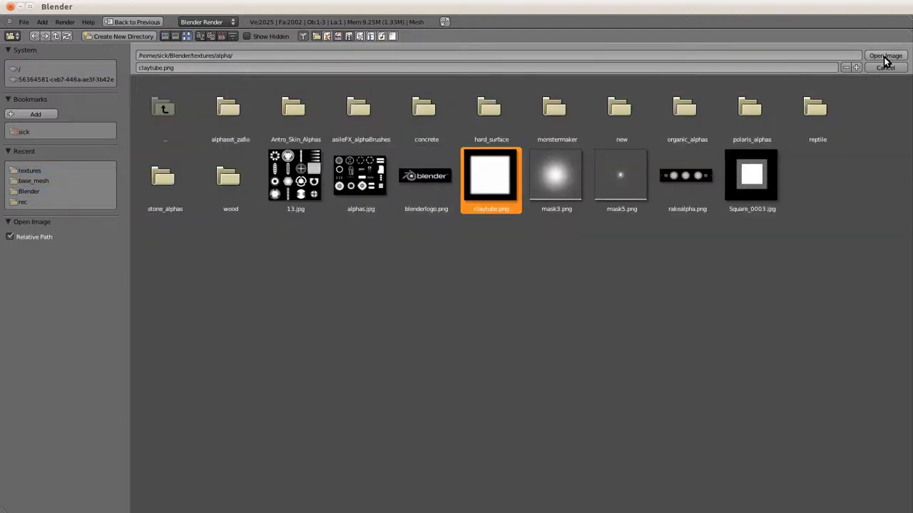
left_click(885, 55)
- Collapse the brush texture panel and return to the top of the tool shelf
left_click(29, 321)
left_click(8, 185)
scroll(22, 256, "up", 3)
scroll(30, 299, "up", 3)
scroll(30, 299, "up", 3)
scroll(30, 299, "up", 3)
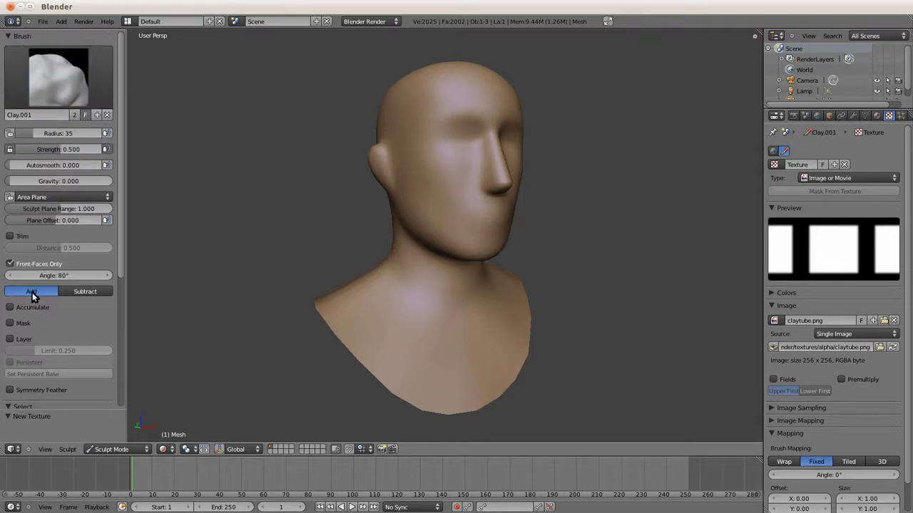
- Switch the sculpt brush to Scrape/Peaks
mouse_move(521, 216)
middle_mouse_down()
mouse_move(452, 238)
mouse_move(425, 220)
mouse_move(334, 214)
mouse_move(567, 232)
mouse_move(471, 229)
middle_mouse_up()
left_click(58, 88)
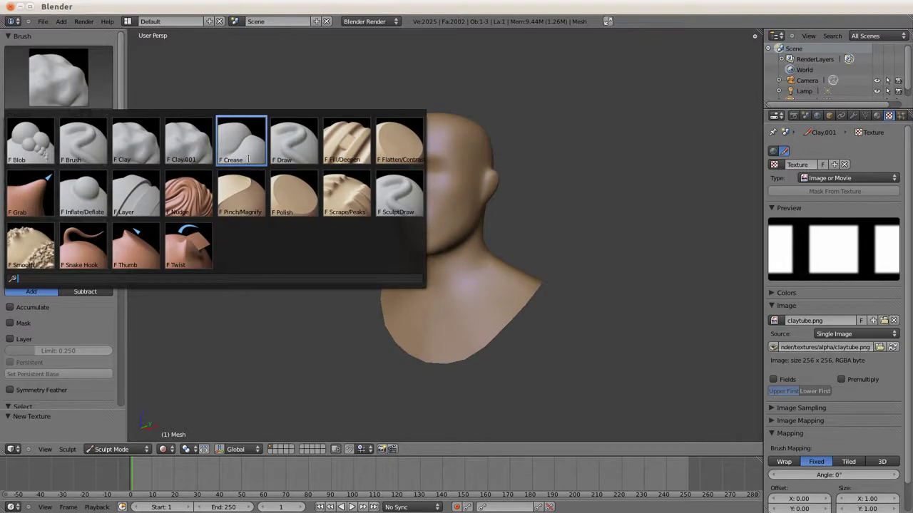
left_click(335, 196)
- Smooth out the face, orbiting around the head to inspect it
mouse_move(362, 143)
middle_mouse_down()
mouse_move(406, 139)
mouse_move(437, 114)
mouse_move(426, 179)
middle_mouse_up()
scroll(433, 101, "down", 2)
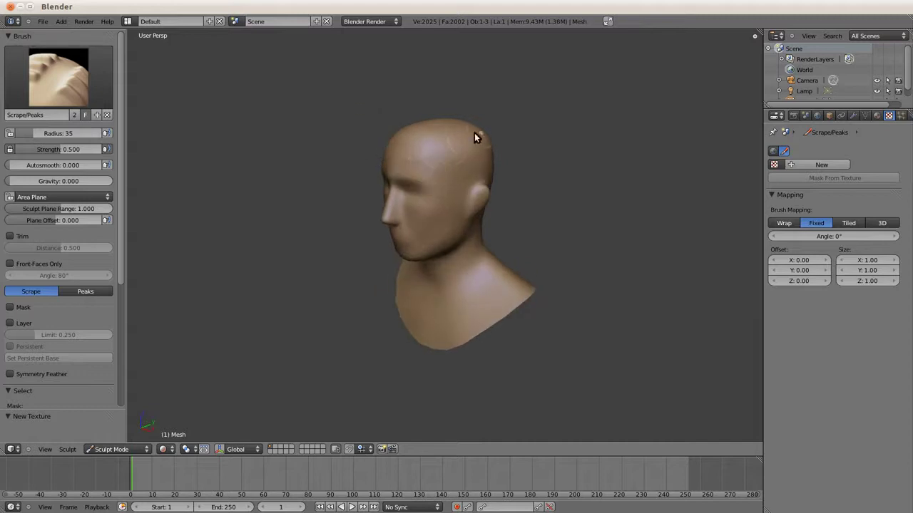
mouse_move(496, 131)
middle_mouse_down()
mouse_move(411, 174)
mouse_move(489, 141)
mouse_move(464, 128)
mouse_move(414, 200)
mouse_move(540, 169)
mouse_move(387, 197)
mouse_move(521, 187)
mouse_move(503, 177)
mouse_move(442, 216)
mouse_move(371, 165)
mouse_move(302, 155)
mouse_move(308, 147)
mouse_move(455, 166)
mouse_move(410, 144)
middle_mouse_up()
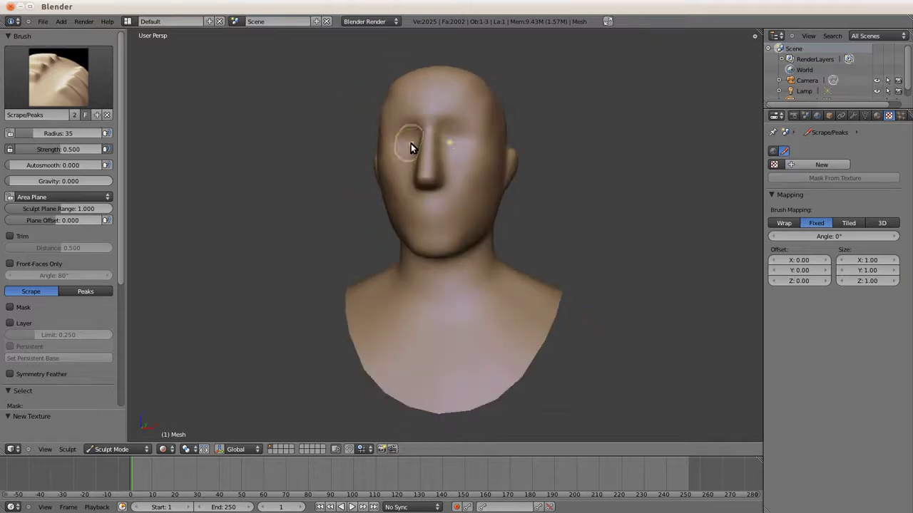
scroll(410, 143, "down", 1)
left_click_drag(433, 190, 450, 179, "shift")
scroll(450, 178, "down", 2)
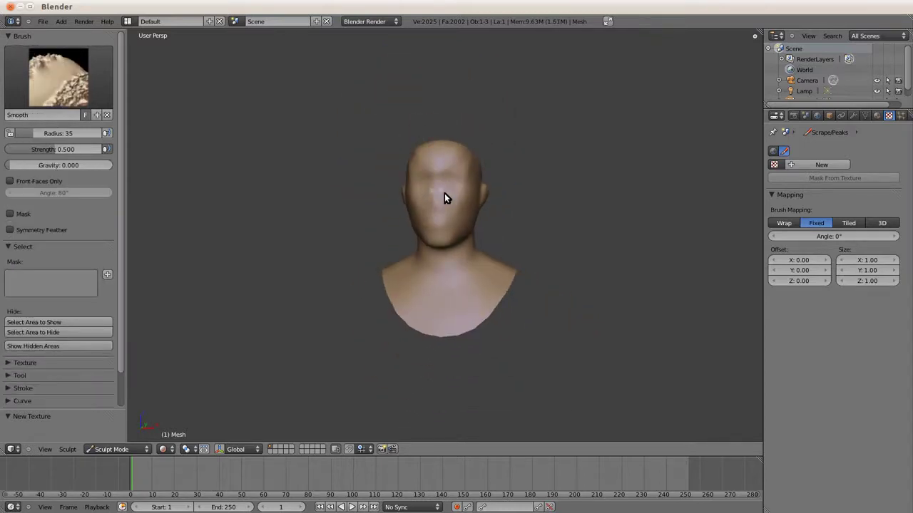
mouse_move(434, 150)
middle_mouse_down()
mouse_move(335, 145)
mouse_move(432, 126)
mouse_move(352, 142)
mouse_move(154, 122)
middle_mouse_up()
- Pick the Clay.001 brush and add a Multiresolution modifier subdivided to level 3
left_click(58, 77)
left_click(189, 140)
left_click(853, 116)
left_click(820, 165)
left_click(719, 279)
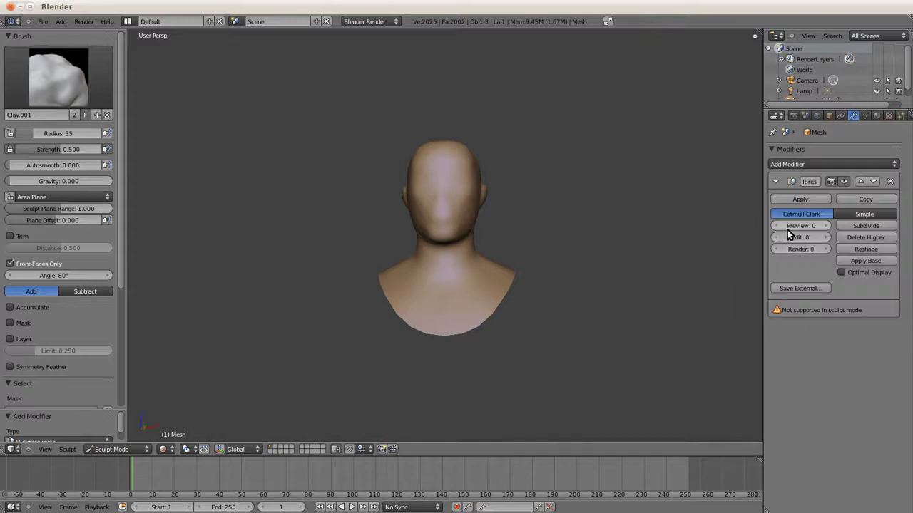
left_click(867, 226)
left_click(854, 228)
left_click(854, 228)
- Sculpt the eye sockets with Clay.001, orbiting around the bust to check them
middle_click_drag(424, 146, 414, 144)
scroll(413, 143, "up", 3)
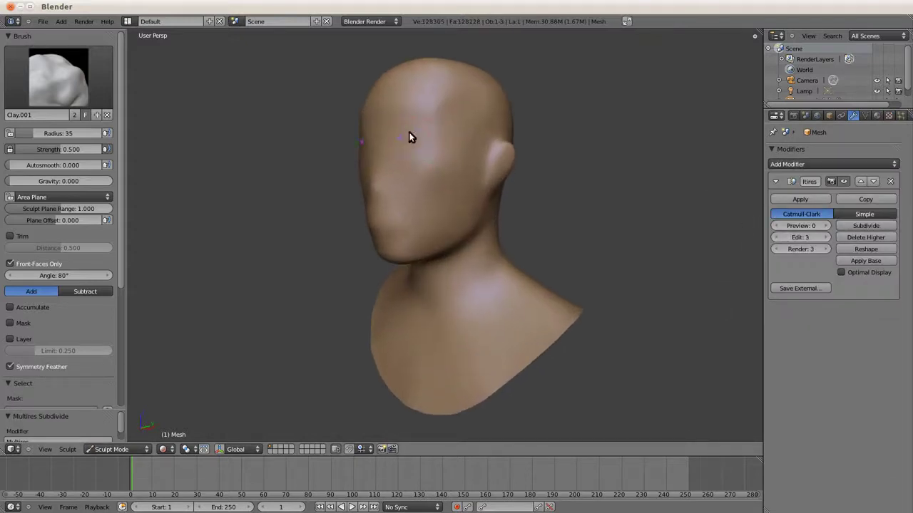
mouse_move(396, 151)
left_mouse_down()
mouse_move(426, 122)
mouse_move(395, 158)
left_mouse_up()
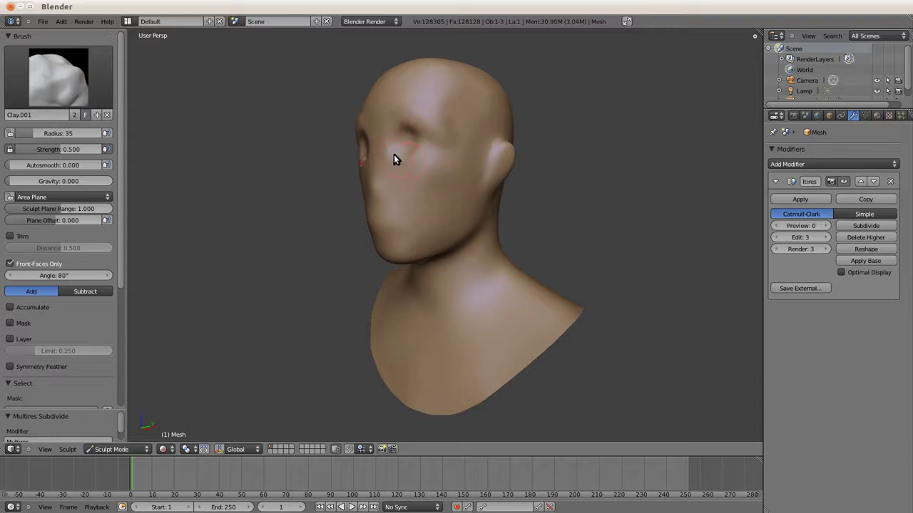
left_click(431, 156)
left_click(864, 115)
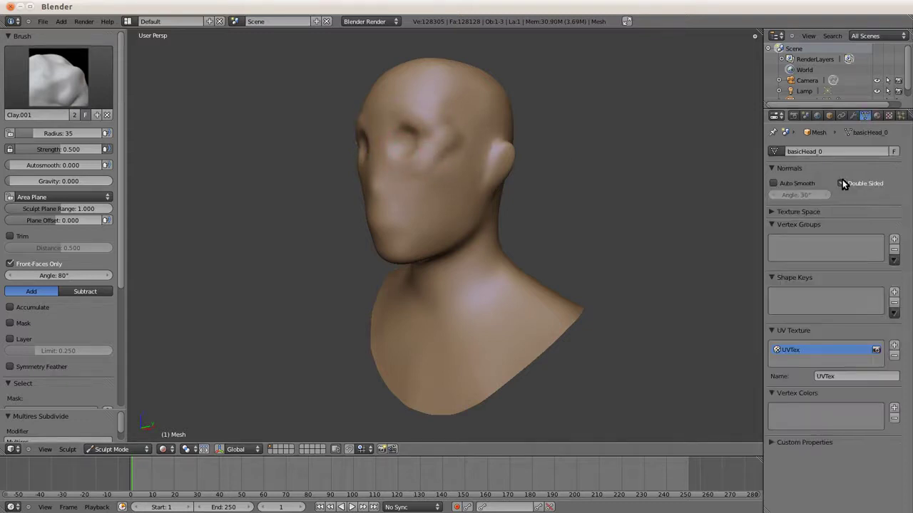
left_click(853, 115)
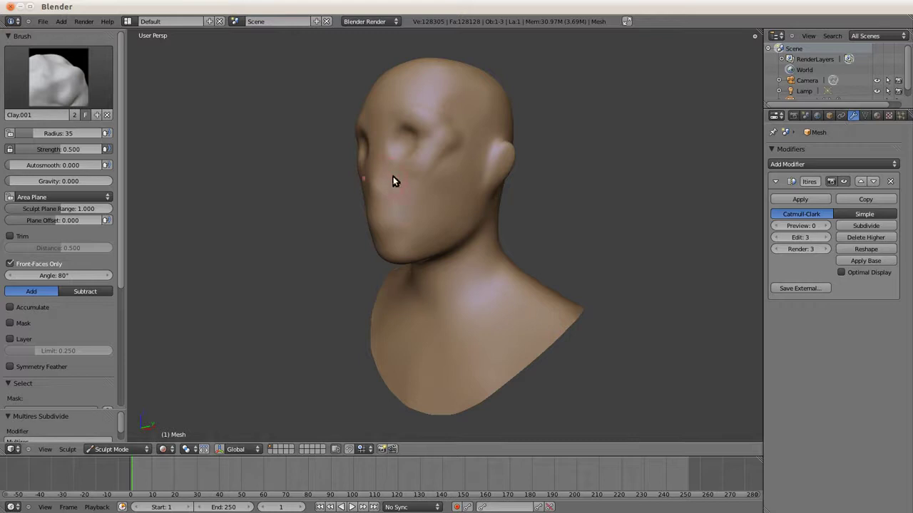
mouse_move(388, 186)
middle_mouse_down()
mouse_move(386, 136)
mouse_move(408, 122)
mouse_move(382, 121)
mouse_move(383, 147)
middle_mouse_up()
key("s")
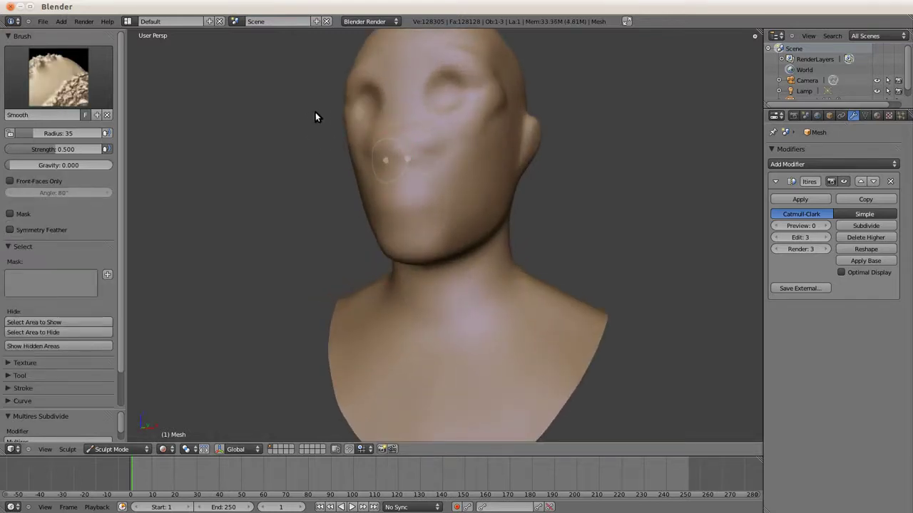
key("c")
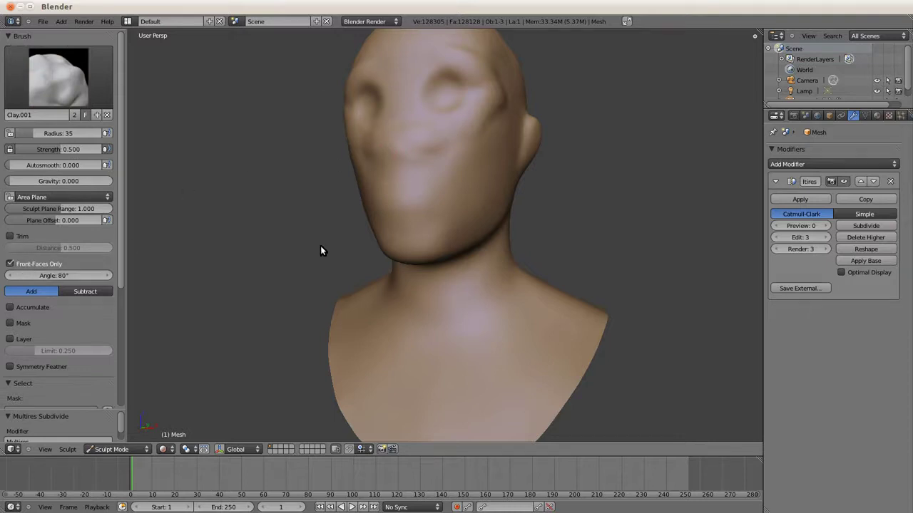
scroll(58, 268, "down", 4)
scroll(66, 267, "down", 2)
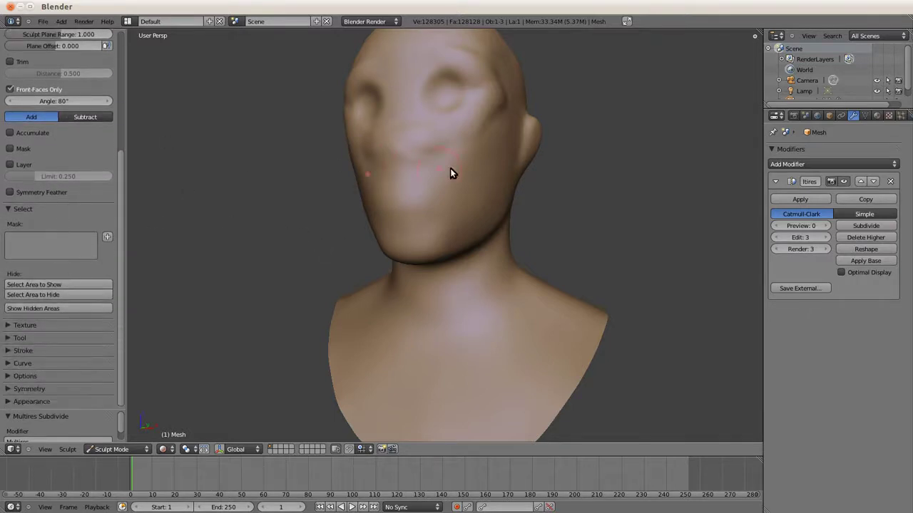
scroll(397, 85, "down", 2)
mouse_move(566, 122)
middle_mouse_down()
mouse_move(429, 171)
mouse_move(350, 98)
mouse_move(402, 102)
mouse_move(519, 171)
mouse_move(429, 176)
middle_mouse_up()
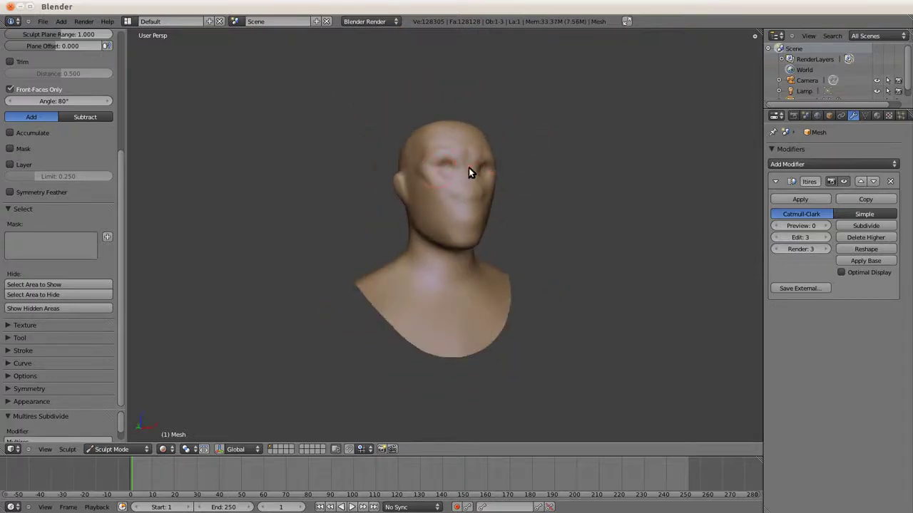
mouse_move(458, 148)
middle_mouse_down()
mouse_move(347, 153)
mouse_move(553, 169)
middle_mouse_up()
- Enable Optimal Display and sculpt strokes on the forehead
left_click(841, 272)
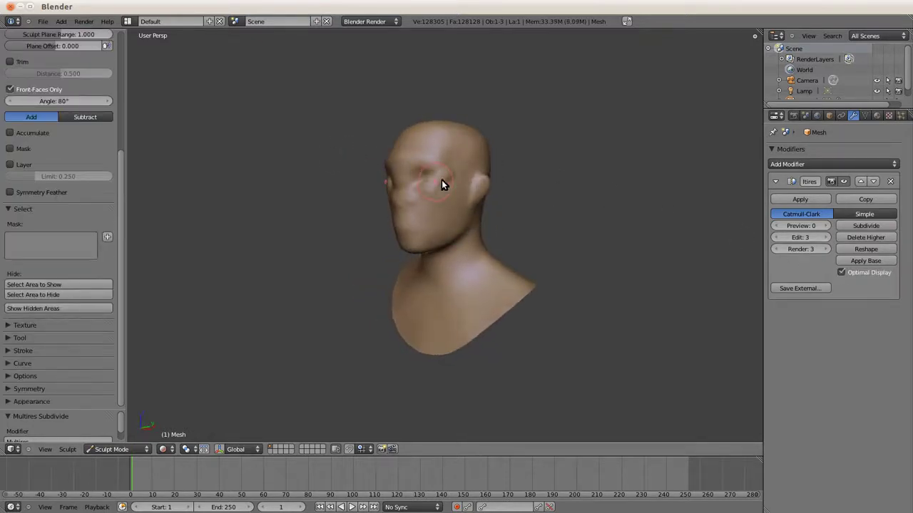
middle_click_drag(442, 180, 420, 171)
left_click_drag(400, 150, 436, 154)
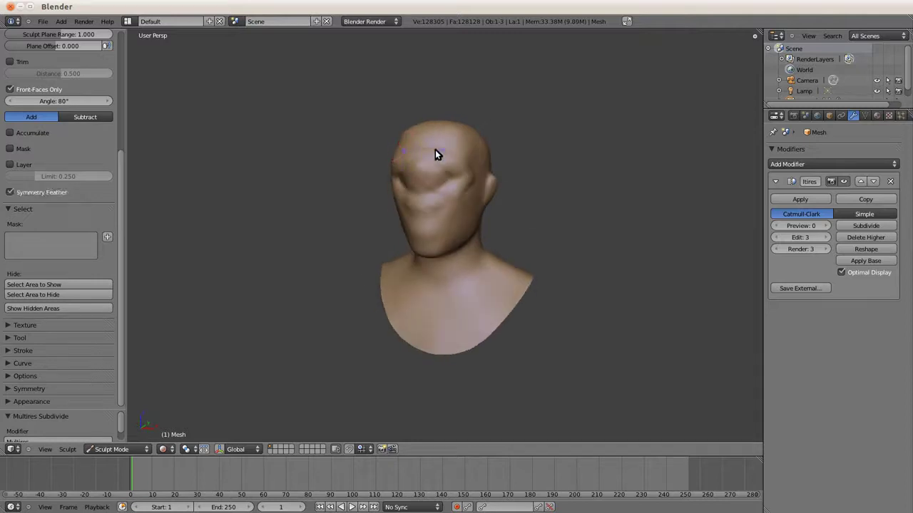
mouse_move(362, 127)
middle_mouse_down()
mouse_move(326, 135)
mouse_move(430, 152)
middle_mouse_up()
left_click_drag(430, 152, 397, 157)
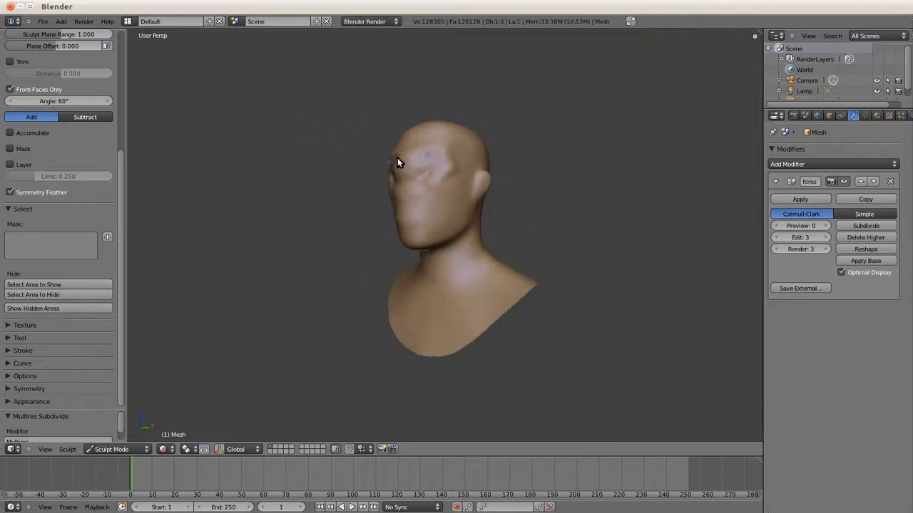
mouse_move(394, 160)
middle_mouse_down()
mouse_move(466, 152)
mouse_move(468, 169)
mouse_move(407, 142)
mouse_move(412, 188)
mouse_move(281, 156)
mouse_move(340, 139)
mouse_move(469, 162)
middle_mouse_up()
- Turn off Mipmaps in the User Preferences
left_click(829, 115)
left_click(853, 115)
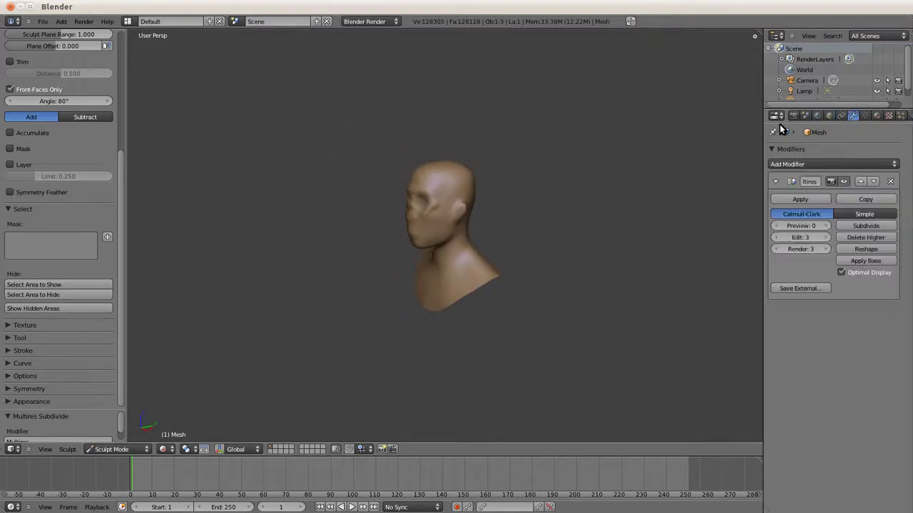
scroll(77, 208, "up", 3)
scroll(74, 271, "up", 3)
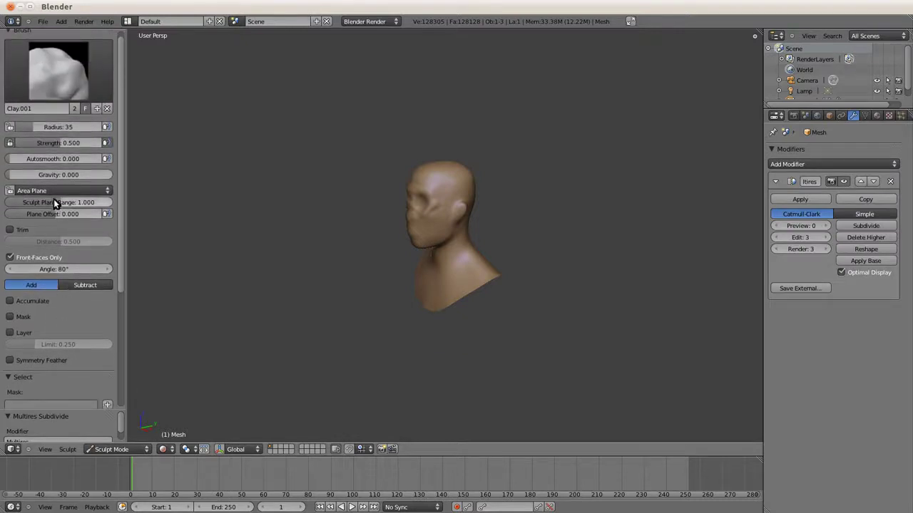
scroll(71, 214, "down", 2)
scroll(72, 214, "up", 1)
left_click(43, 21)
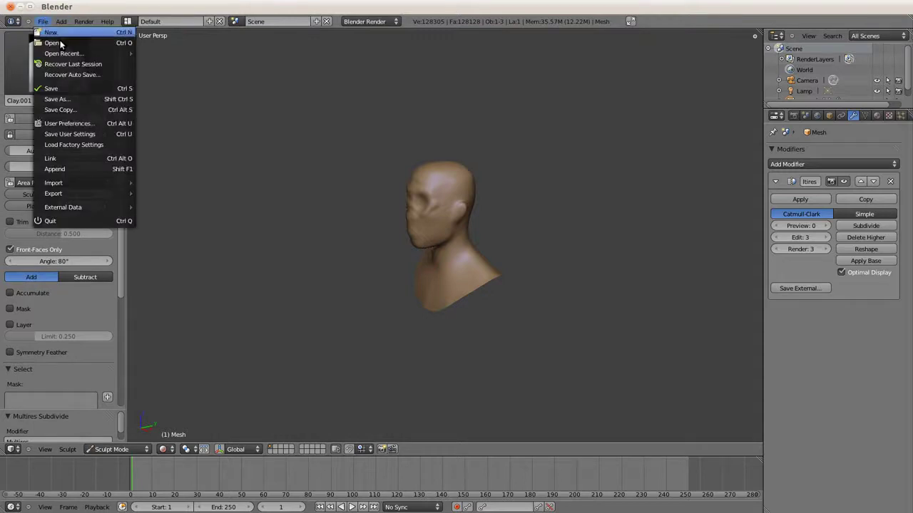
left_click(77, 123)
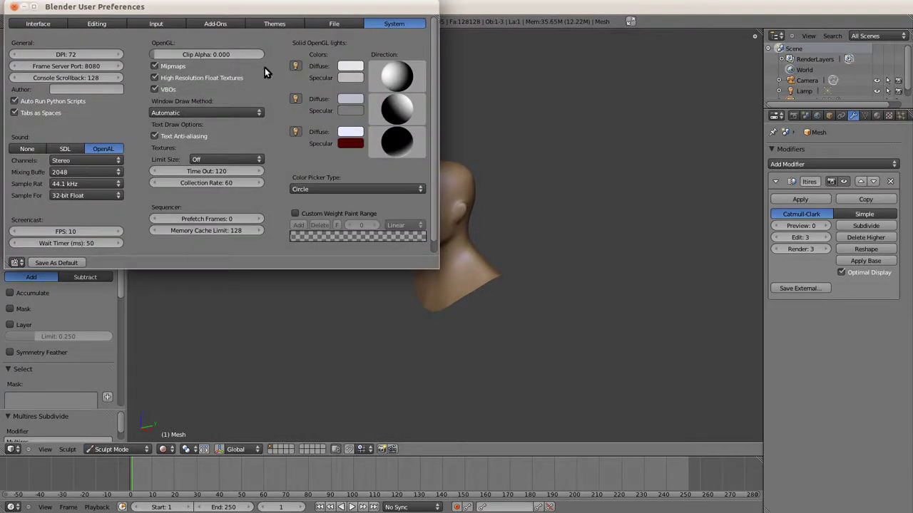
left_click(172, 67)
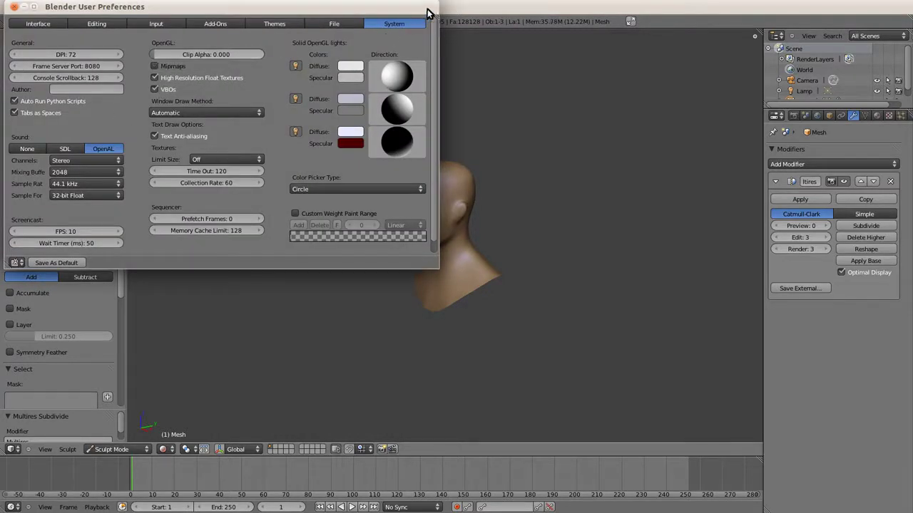
left_click(15, 7)
- Orbit around the head to inspect the sculpted brows and eye sockets
scroll(412, 174, "up", 4)
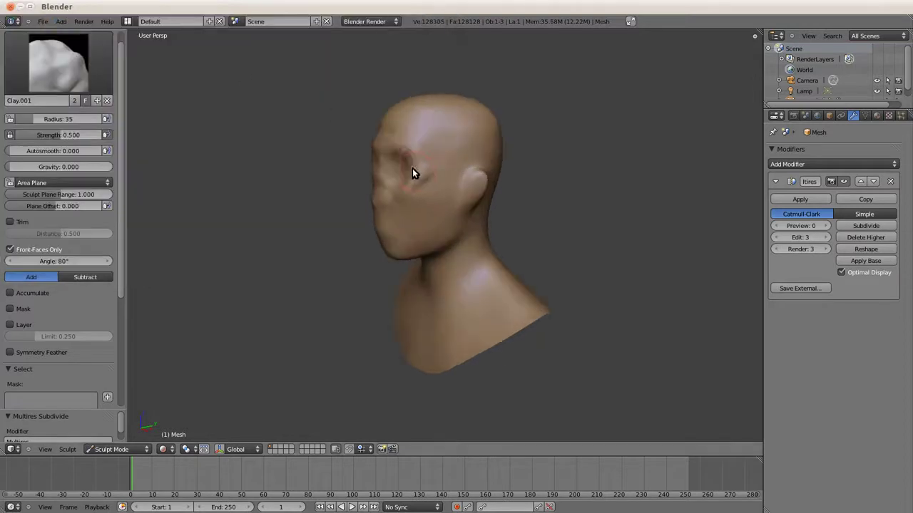
middle_click_drag(361, 119, 468, 168)
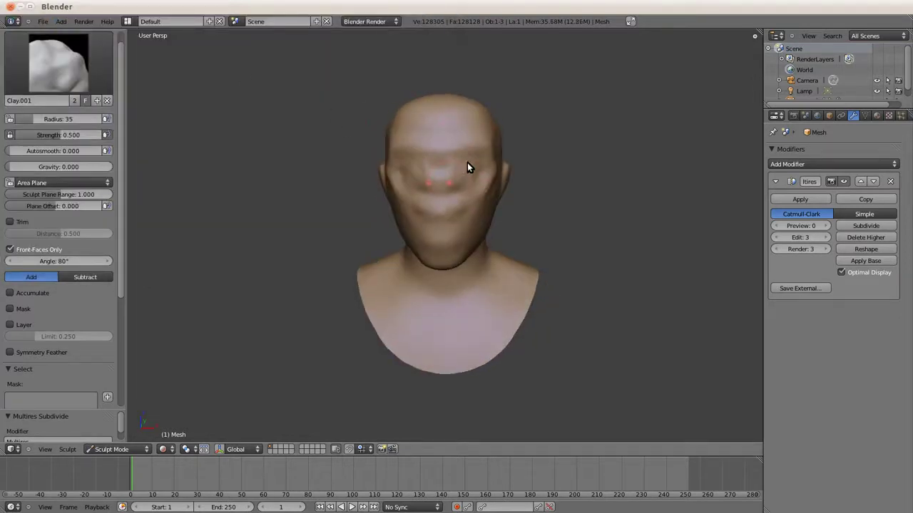
middle_click_drag(398, 105, 505, 179)
middle_click_drag(379, 184, 409, 119)
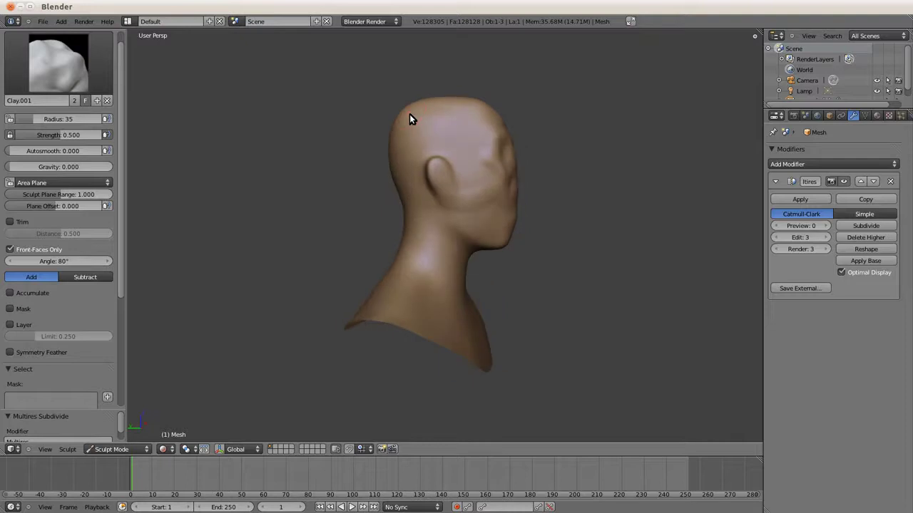
middle_click_drag(392, 167, 270, 130)
mouse_move(417, 121)
middle_mouse_down()
mouse_move(437, 139)
mouse_move(400, 127)
middle_mouse_up()
mouse_move(415, 177)
middle_mouse_down()
mouse_move(452, 169)
mouse_move(277, 138)
mouse_move(380, 181)
mouse_move(453, 167)
mouse_move(387, 170)
mouse_move(495, 186)
middle_mouse_up()
middle_click_drag(378, 140, 190, 100)
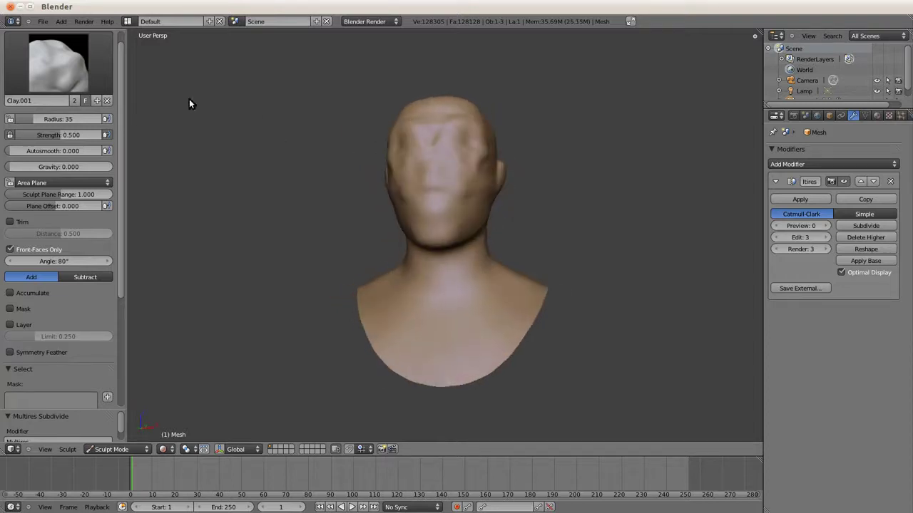
- Make Scrape/Peaks the active sculpt brush again
left_click(58, 63)
left_click(337, 178)
middle_click_drag(412, 157, 454, 169)
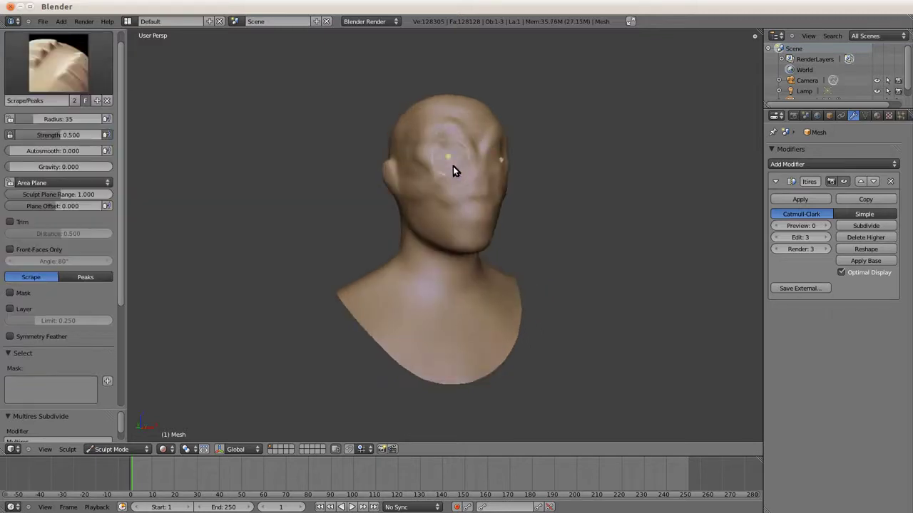
mouse_move(430, 138)
middle_mouse_down()
mouse_move(466, 169)
mouse_move(324, 118)
mouse_move(296, 137)
middle_mouse_up()
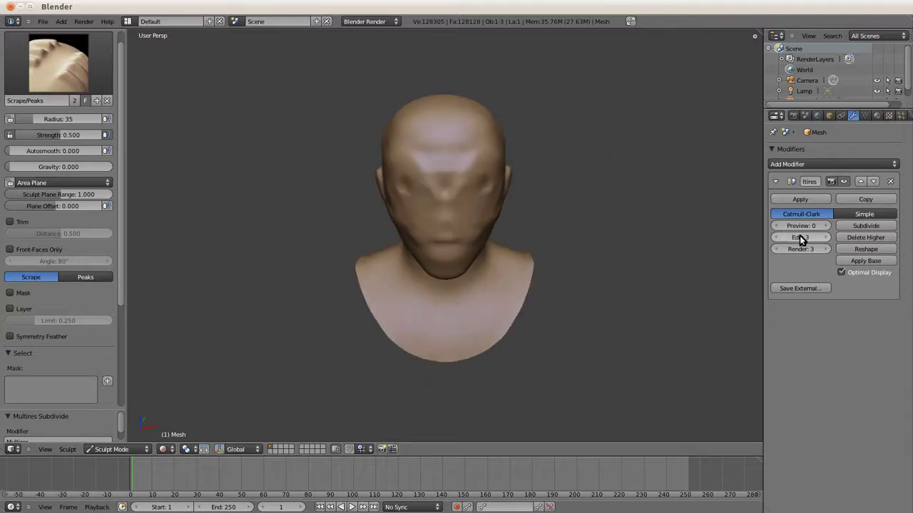
left_click(774, 239)
type("1")
- Confirm multires editing level 1 and orbit to a left-side view of the head
key("Return")
middle_click_drag(525, 146, 407, 157)
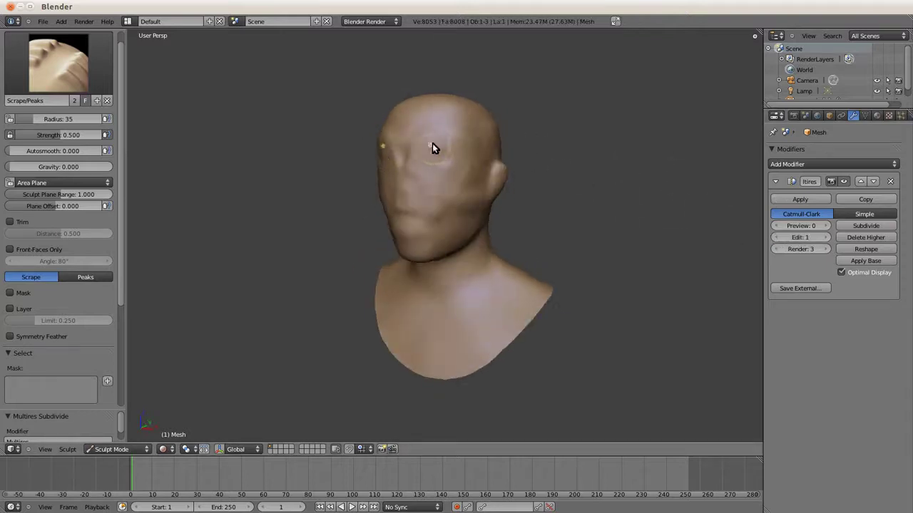
mouse_move(464, 179)
middle_mouse_down()
mouse_move(405, 189)
mouse_move(485, 163)
mouse_move(493, 221)
mouse_move(332, 131)
mouse_move(428, 144)
mouse_move(463, 176)
mouse_move(387, 159)
mouse_move(398, 198)
middle_mouse_up()
mouse_move(268, 149)
middle_mouse_down()
mouse_move(371, 176)
mouse_move(386, 193)
middle_mouse_up()
- Select the Clay.001 brush and build up the nose bridge and tip
left_click(62, 67)
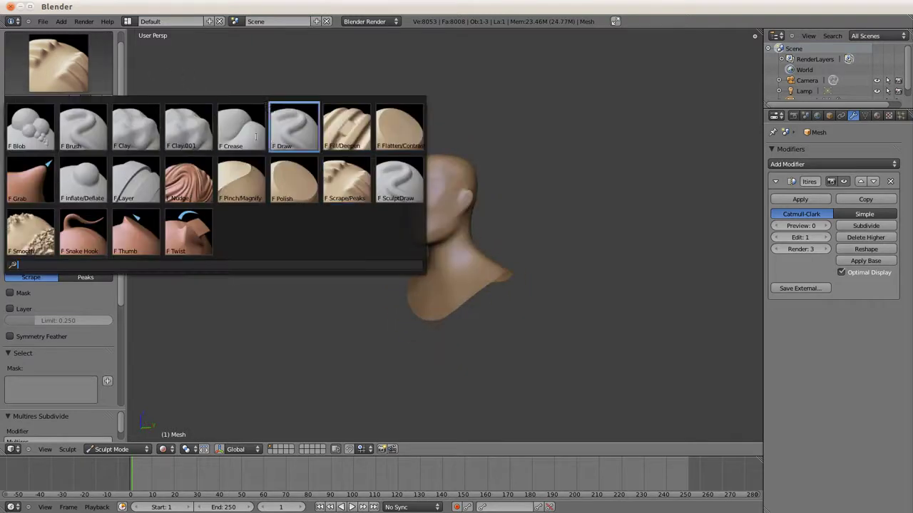
left_click(189, 127)
mouse_move(389, 130)
middle_mouse_down()
mouse_move(347, 150)
mouse_move(507, 145)
mouse_move(450, 144)
middle_mouse_up()
mouse_move(394, 119)
middle_mouse_down()
mouse_move(451, 145)
mouse_move(429, 171)
middle_mouse_up()
scroll(428, 154, "up", 5)
mouse_move(409, 110)
middle_mouse_down()
mouse_move(445, 161)
mouse_move(405, 125)
mouse_move(308, 149)
mouse_move(491, 132)
mouse_move(460, 197)
mouse_move(407, 209)
mouse_move(442, 205)
middle_mouse_up()
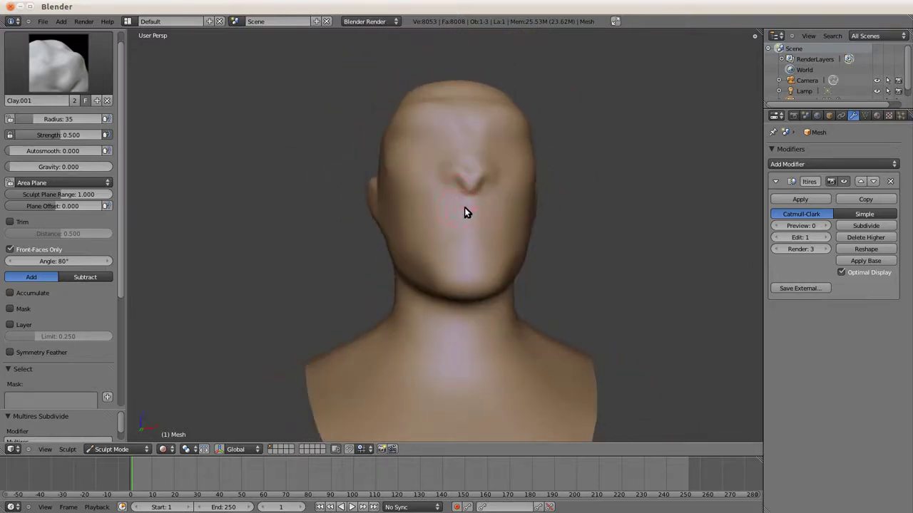
mouse_move(421, 209)
middle_mouse_down()
mouse_move(516, 182)
mouse_move(431, 181)
mouse_move(416, 216)
mouse_move(423, 231)
middle_mouse_up()
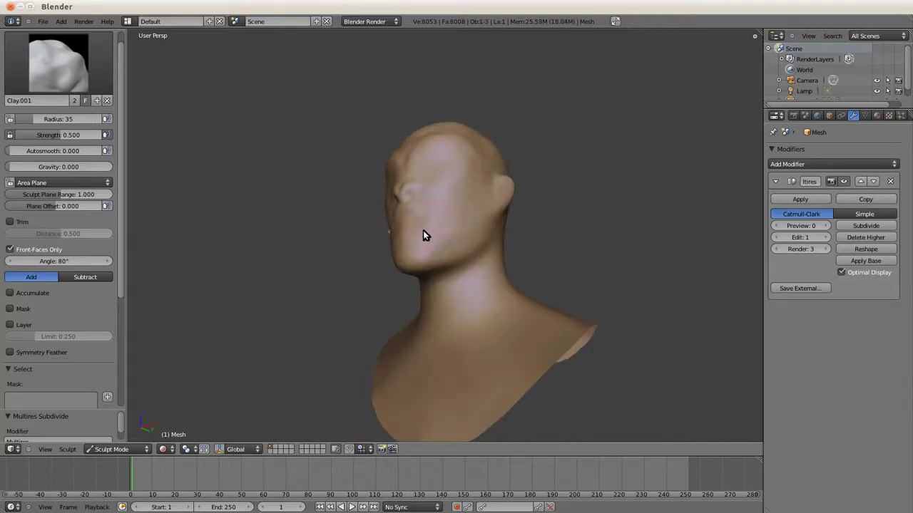
mouse_move(334, 192)
middle_mouse_down()
mouse_move(318, 193)
mouse_move(450, 192)
middle_mouse_up()
left_click_drag(473, 185, 464, 173)
mouse_move(407, 204)
middle_mouse_down()
mouse_move(350, 178)
mouse_move(461, 179)
mouse_move(310, 177)
mouse_move(424, 189)
mouse_move(542, 153)
mouse_move(381, 163)
mouse_move(403, 159)
middle_mouse_up()
scroll(439, 174, "up", 3)
mouse_move(463, 168)
left_mouse_down()
mouse_move(440, 145)
mouse_move(443, 123)
left_mouse_up()
- Check the face from both profiles, then snap back to the front view with numpad 1
middle_click_drag(450, 188, 373, 186)
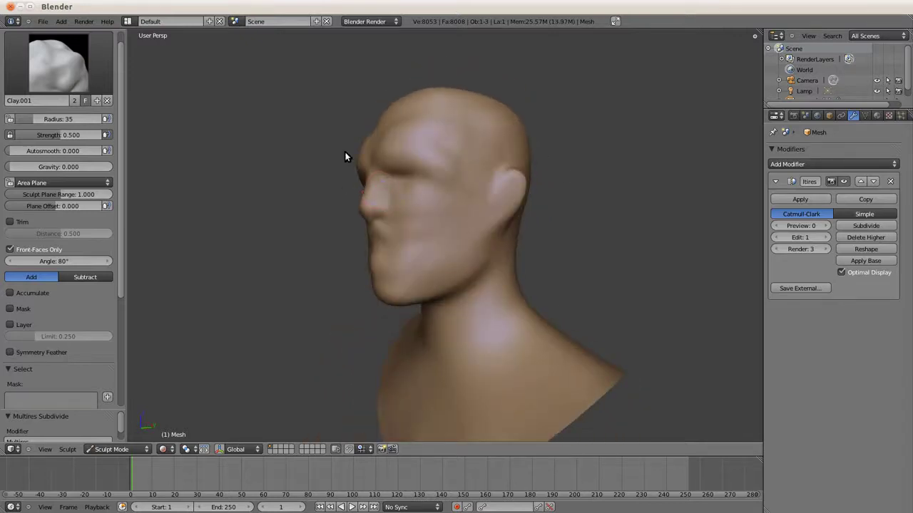
middle_click_drag(347, 155, 473, 236)
scroll(428, 203, "up", 2)
mouse_move(428, 206)
middle_mouse_down()
mouse_move(370, 205)
mouse_move(526, 202)
mouse_move(487, 173)
mouse_move(385, 174)
middle_mouse_up()
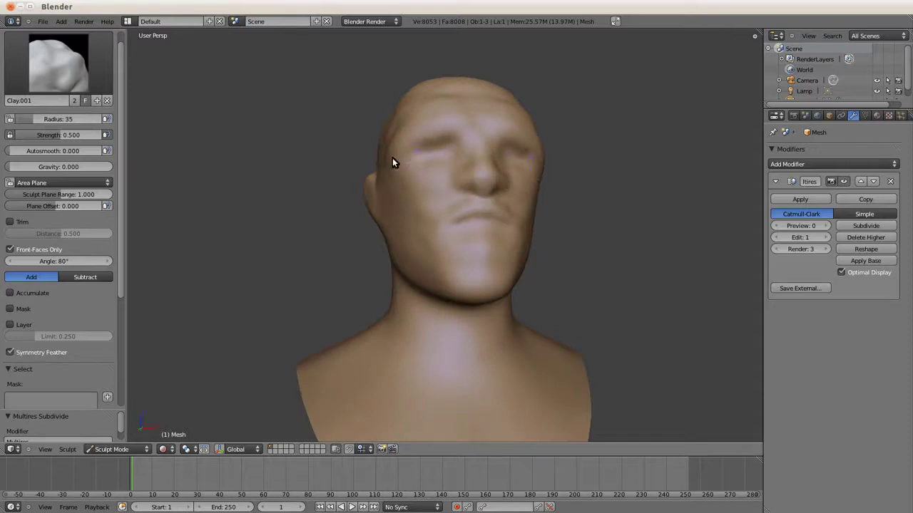
key("KP_1")
scroll(405, 146, "up", 1)
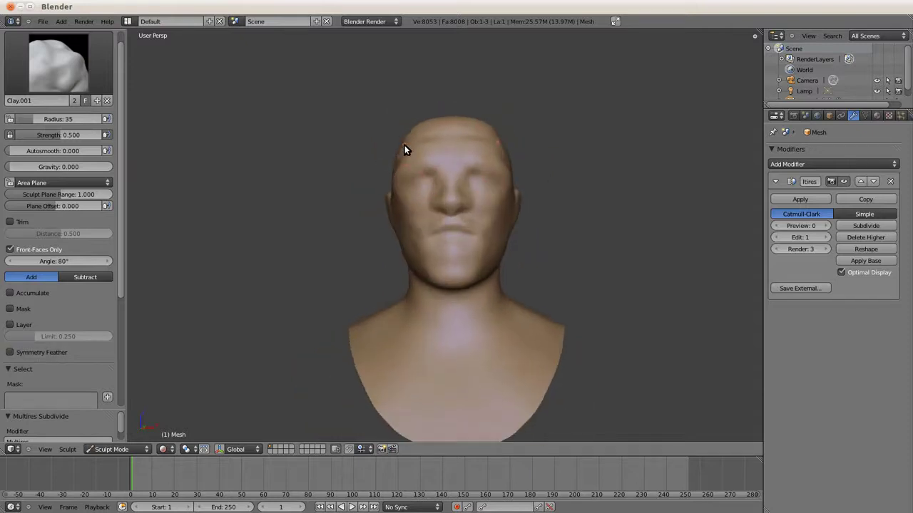
scroll(404, 153, "up", 1)
mouse_move(356, 156)
middle_mouse_down()
mouse_move(483, 173)
mouse_move(474, 187)
mouse_move(456, 153)
mouse_move(476, 132)
mouse_move(346, 145)
mouse_move(478, 151)
mouse_move(443, 187)
mouse_move(407, 164)
middle_mouse_up()
key("KP_1")
- Smooth the clay strokes, then return to the Clay brush and view the left profile
key("s")
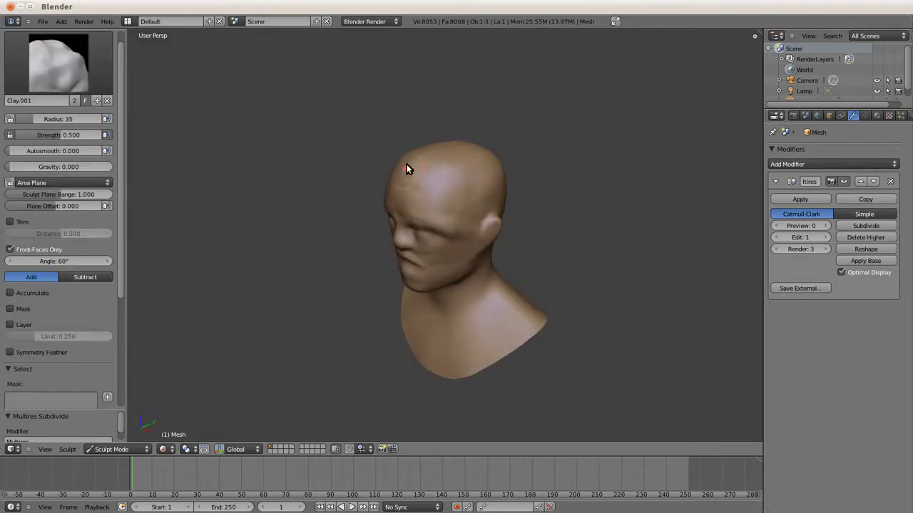
key("c")
scroll(62, 273, "down", 5)
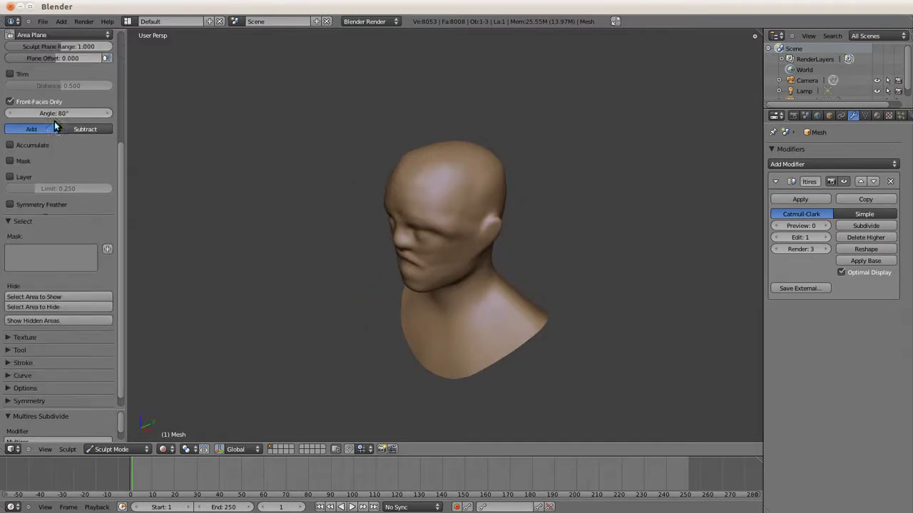
mouse_move(439, 232)
middle_mouse_down()
mouse_move(411, 192)
mouse_move(447, 189)
middle_mouse_up()
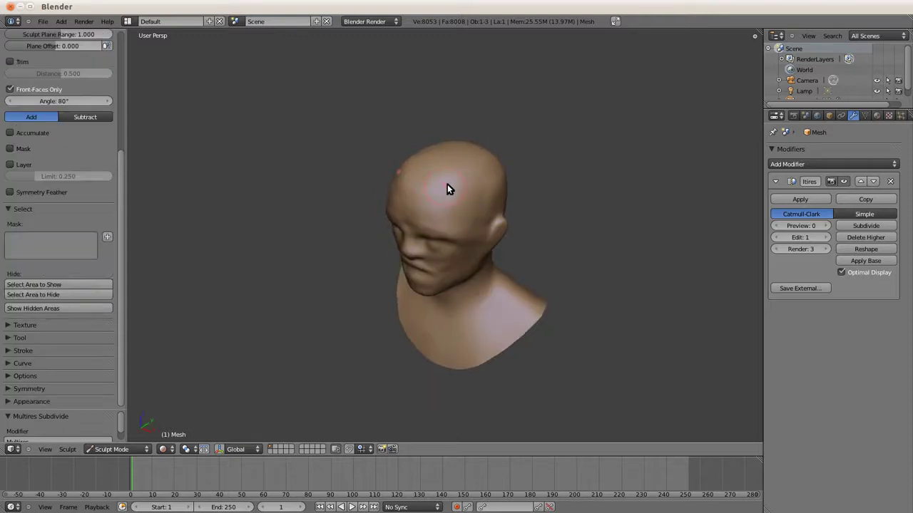
scroll(60, 214, "up", 5)
- Choose the Scrape/Peaks brush and snap to the orthographic right side view
left_click(58, 68)
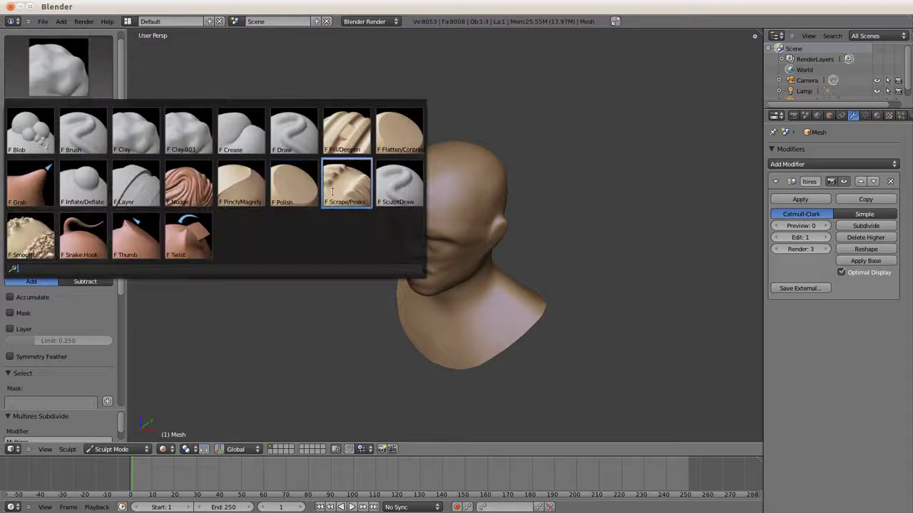
left_click(332, 191)
middle_click_drag(403, 219, 470, 150)
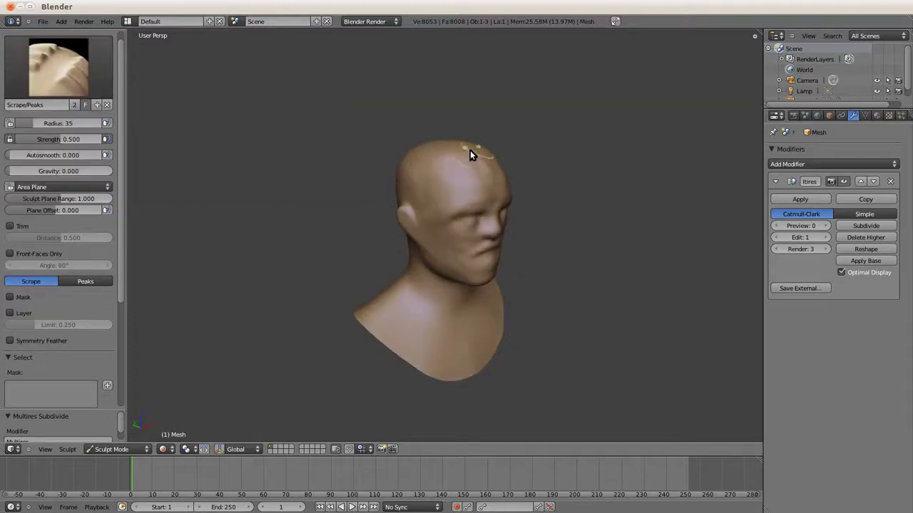
middle_click_drag(490, 181, 386, 140)
middle_click_drag(425, 173, 401, 190)
mouse_move(435, 216)
middle_mouse_down()
mouse_move(524, 178)
mouse_move(346, 175)
middle_mouse_up()
key("KP_3")
- Select the Grab brush and orbit to a front view of the head
scroll(335, 143, "up", 3)
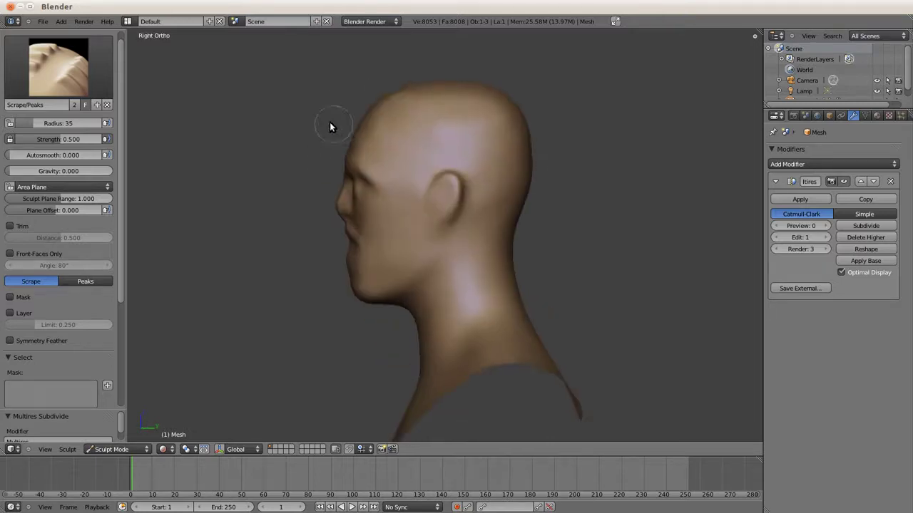
left_click(58, 67)
left_click(26, 183)
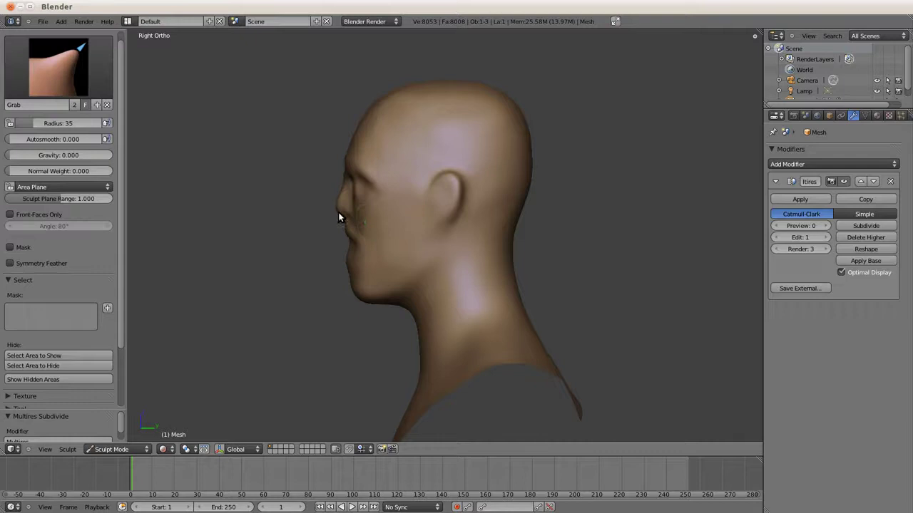
scroll(395, 230, "down", 3)
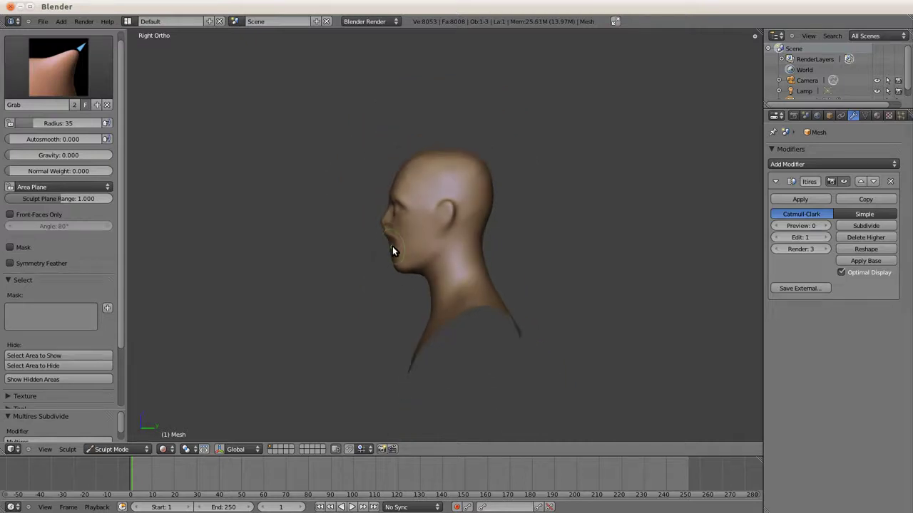
mouse_move(389, 247)
middle_mouse_down()
mouse_move(490, 182)
mouse_move(534, 181)
mouse_move(464, 231)
middle_mouse_up()
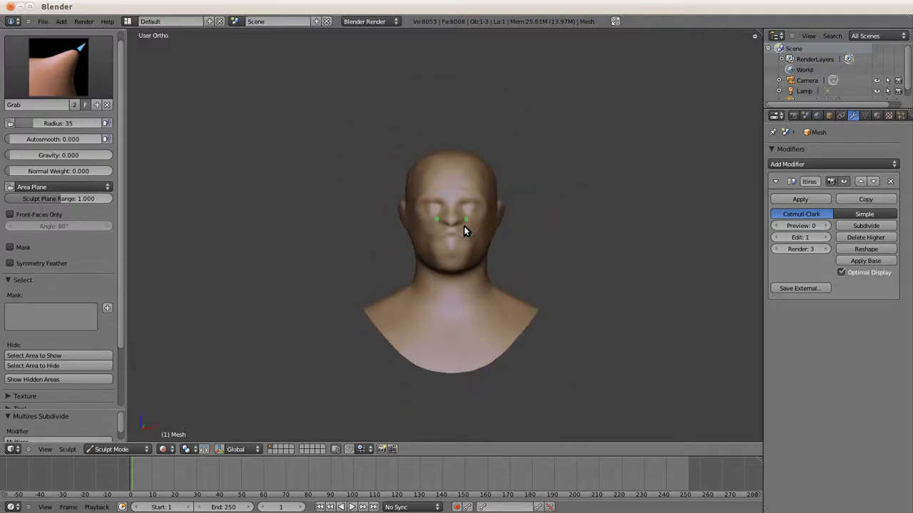
- Smooth away the two bumps at the mouth, then return to the Grab brush
key("s")
left_click_drag(446, 250, 461, 250)
key("g")
mouse_move(353, 187)
middle_mouse_down()
mouse_move(322, 153)
mouse_move(295, 159)
mouse_move(399, 133)
mouse_move(469, 150)
mouse_move(430, 143)
mouse_move(312, 149)
mouse_move(179, 128)
middle_mouse_up()
- Choose the Scrape/Peaks brush and inspect the head from three-quarter views
left_click(39, 93)
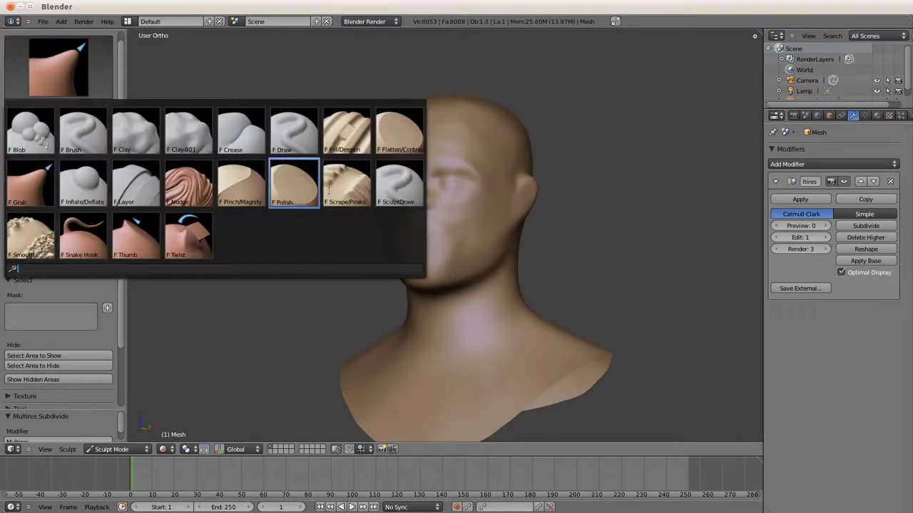
left_click(329, 191)
middle_click_drag(453, 252, 347, 191)
mouse_move(400, 256)
middle_mouse_down()
mouse_move(520, 204)
mouse_move(484, 269)
mouse_move(451, 239)
middle_mouse_up()
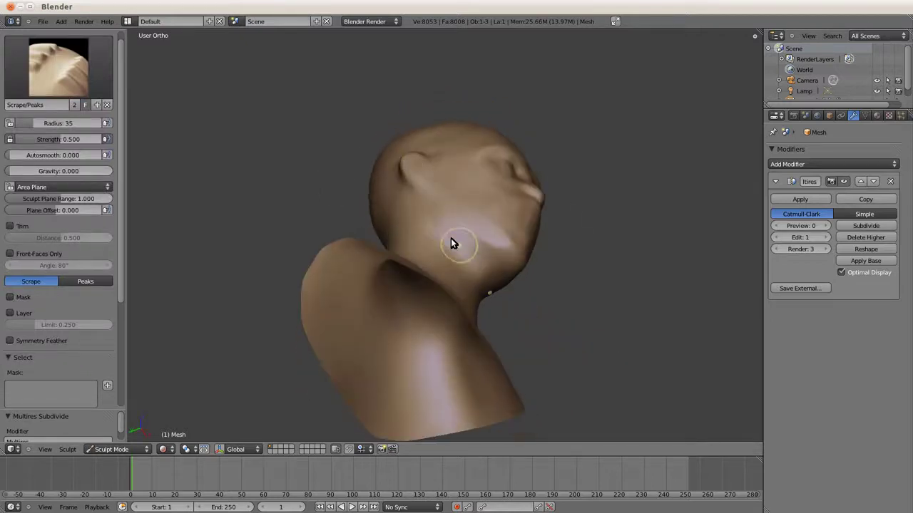
mouse_move(418, 209)
middle_mouse_down()
mouse_move(453, 238)
mouse_move(248, 228)
mouse_move(388, 193)
mouse_move(414, 153)
mouse_move(337, 173)
mouse_move(458, 159)
middle_mouse_up()
scroll(387, 193, "up", 3)
- Switch to Clay.001 and add clay to the cheek near the mouth
left_click(61, 91)
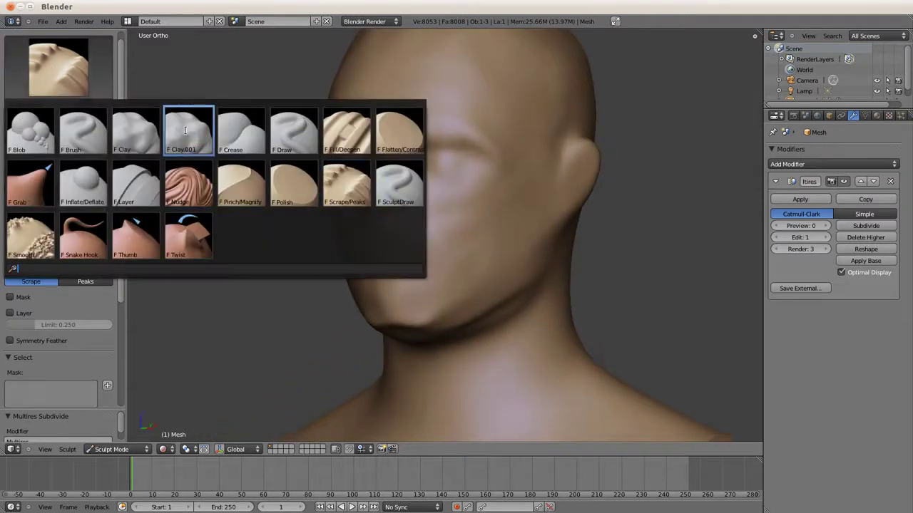
left_click(189, 131)
mouse_move(401, 231)
middle_mouse_down()
mouse_move(507, 217)
mouse_move(561, 236)
mouse_move(421, 224)
mouse_move(383, 206)
mouse_move(476, 207)
middle_mouse_up()
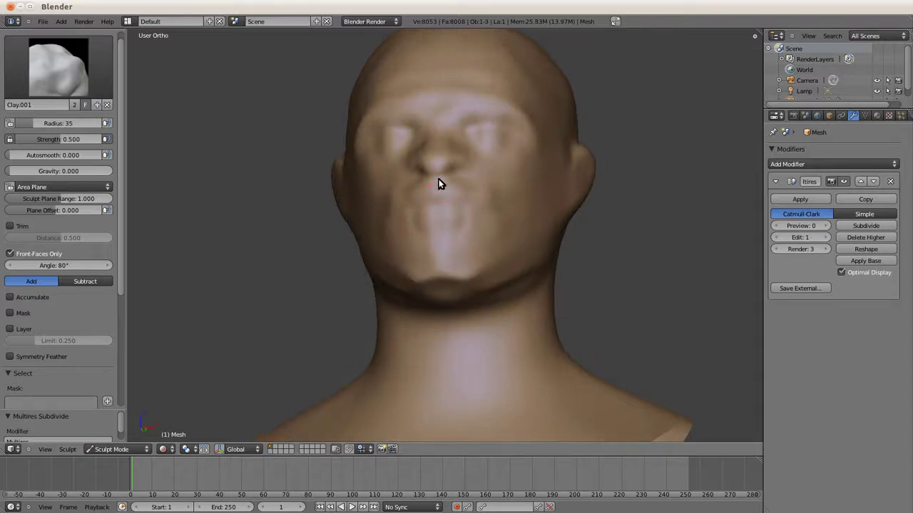
scroll(439, 180, "up", 1)
scroll(442, 187, "up", 2)
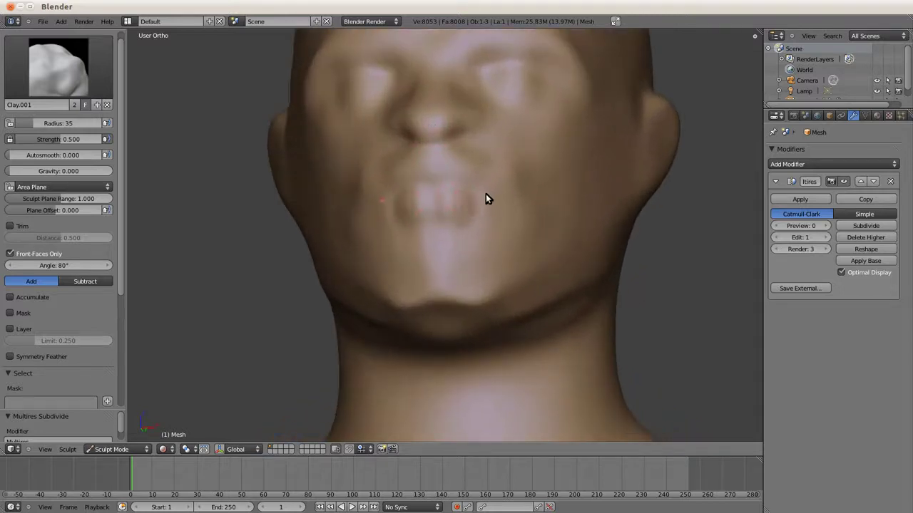
middle_click_drag(483, 196, 377, 188)
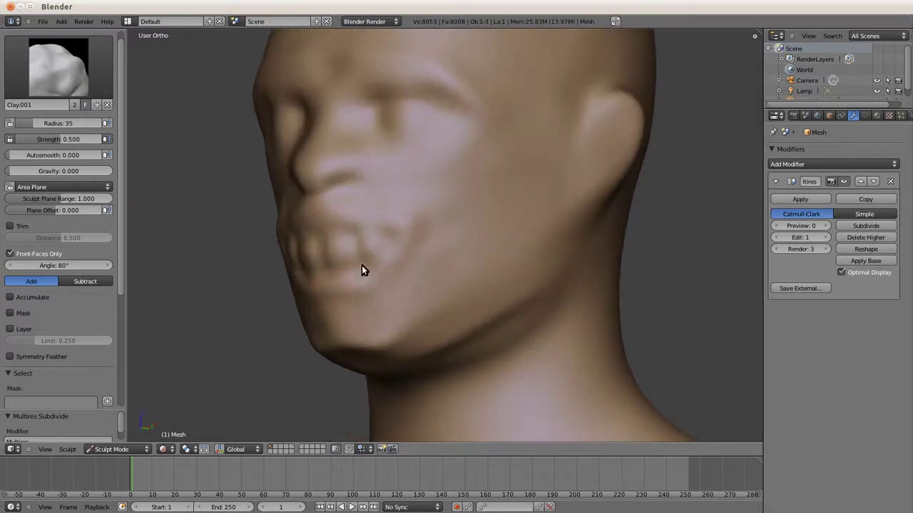
scroll(362, 270, "down", 2)
mouse_move(409, 265)
middle_mouse_down()
mouse_move(438, 206)
mouse_move(316, 194)
middle_mouse_up()
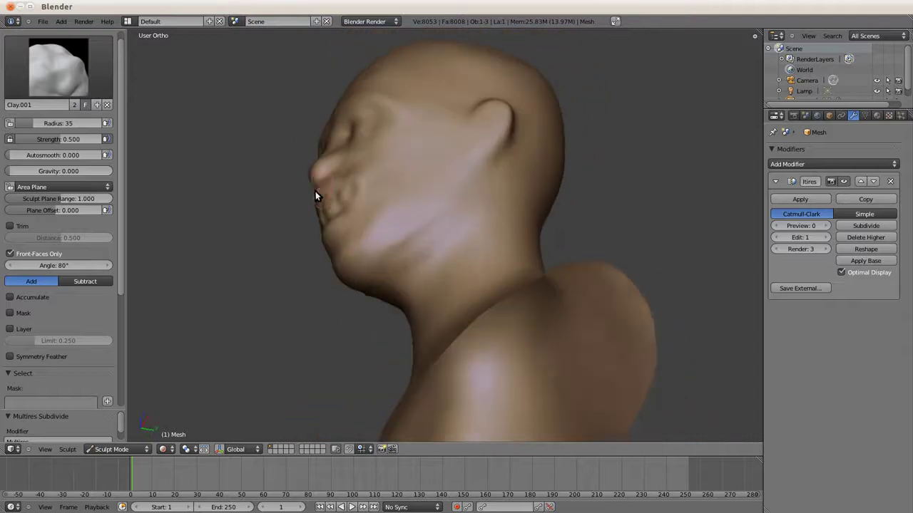
middle_click_drag(375, 203, 361, 207)
left_click_drag(370, 226, 387, 248)
middle_click_drag(432, 248, 407, 240)
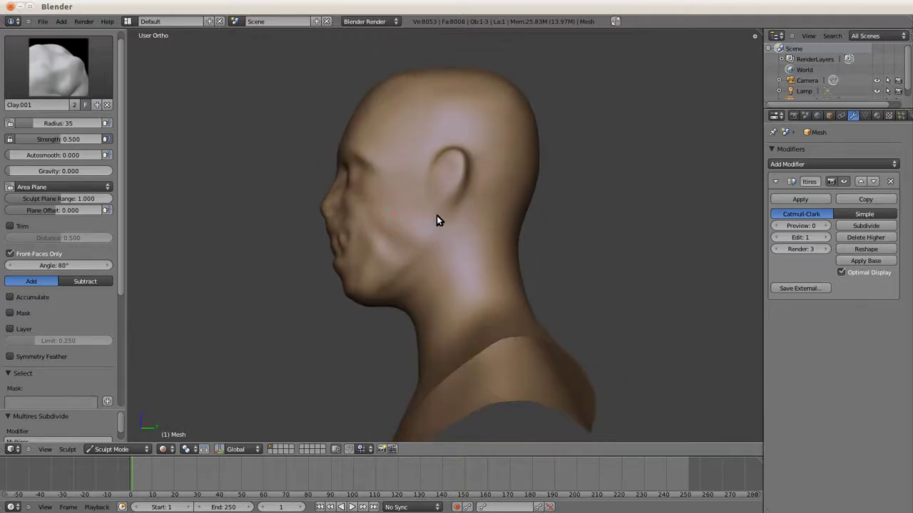
mouse_move(475, 198)
middle_mouse_down()
mouse_move(405, 190)
mouse_move(470, 231)
mouse_move(427, 191)
mouse_move(431, 239)
middle_mouse_up()
- Smooth the face briefly and return to Clay.001 while turning the head front-on
key("s")
key("c")
middle_click_drag(433, 194, 458, 183)
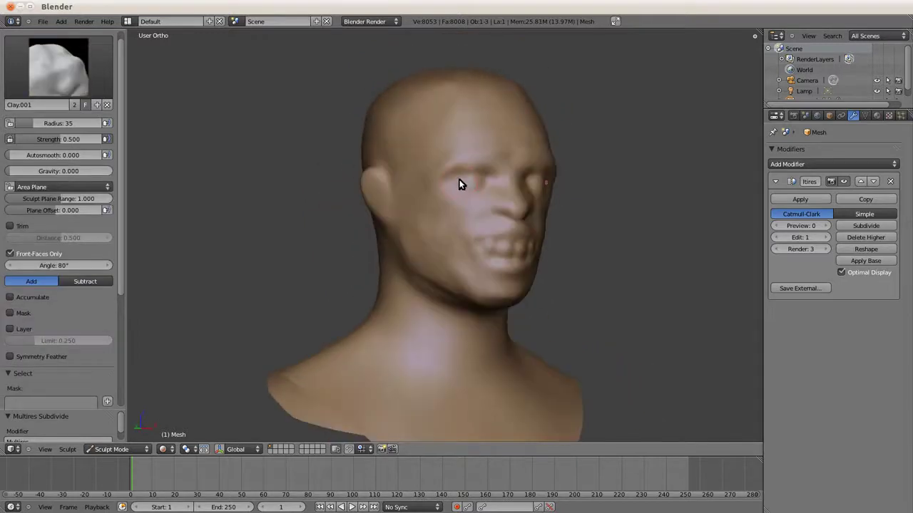
scroll(489, 221, "up", 4)
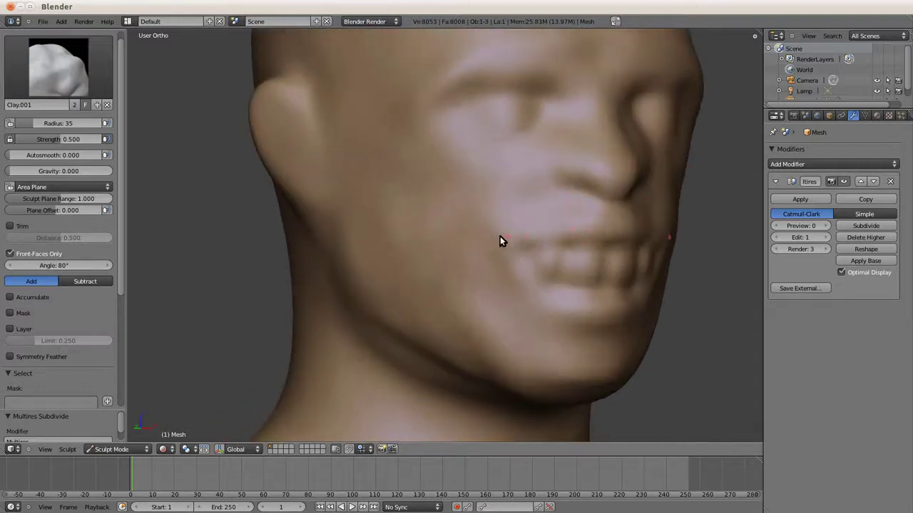
mouse_move(567, 240)
middle_mouse_down()
mouse_move(495, 223)
mouse_move(348, 227)
middle_mouse_up()
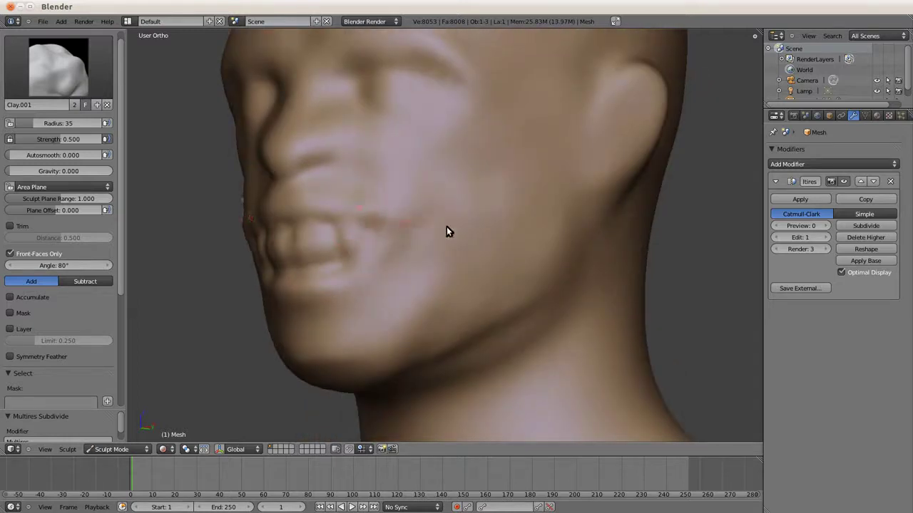
mouse_move(420, 174)
middle_mouse_down()
mouse_move(449, 215)
mouse_move(315, 208)
mouse_move(383, 273)
mouse_move(400, 209)
mouse_move(445, 181)
mouse_move(361, 187)
mouse_move(331, 222)
mouse_move(394, 203)
mouse_move(407, 169)
mouse_move(449, 190)
mouse_move(492, 175)
middle_mouse_up()
key("shift+s")
key("c")
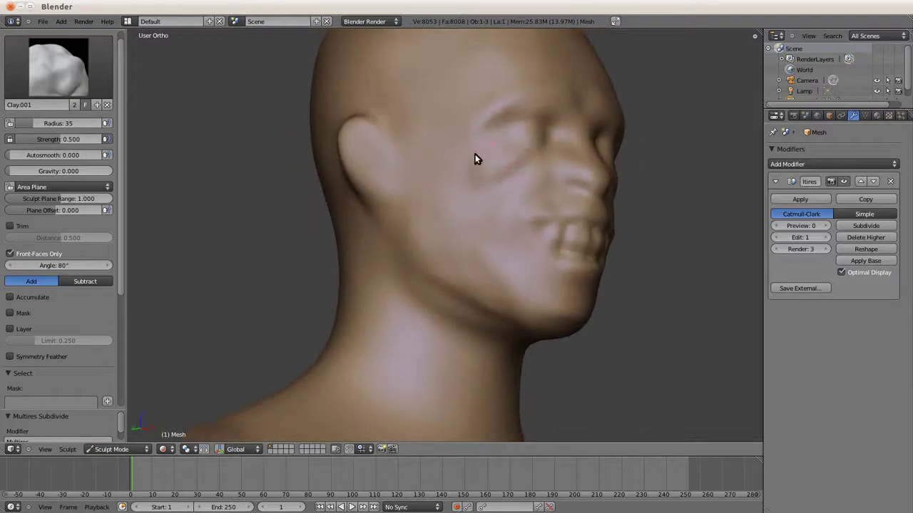
- Raise the Clay.001 brush Autosmooth to 0.183 in the Brush panel
scroll(488, 128, "up", 1)
scroll(470, 157, "up", 2)
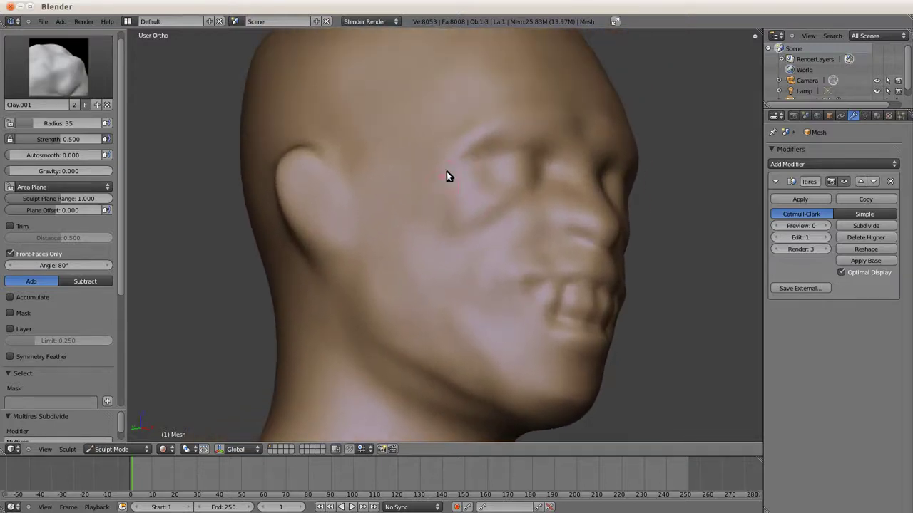
scroll(449, 172, "up", 1)
scroll(408, 155, "down", 2)
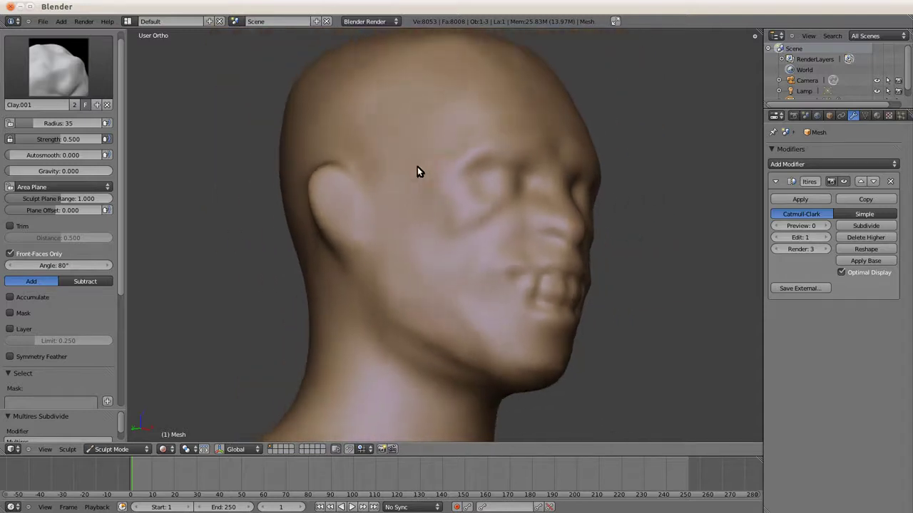
middle_click_drag(417, 167, 332, 183)
scroll(320, 177, "up", 2)
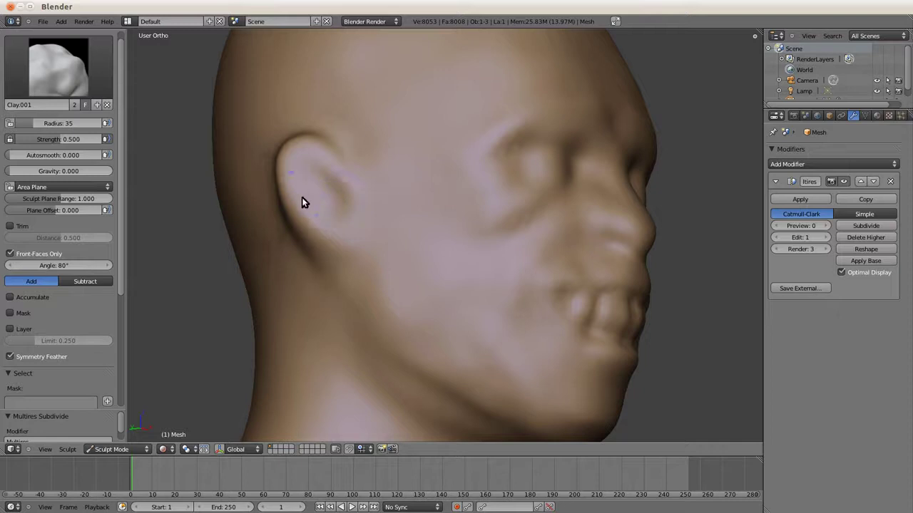
mouse_move(348, 246)
middle_mouse_down()
mouse_move(341, 241)
mouse_move(380, 313)
middle_mouse_up()
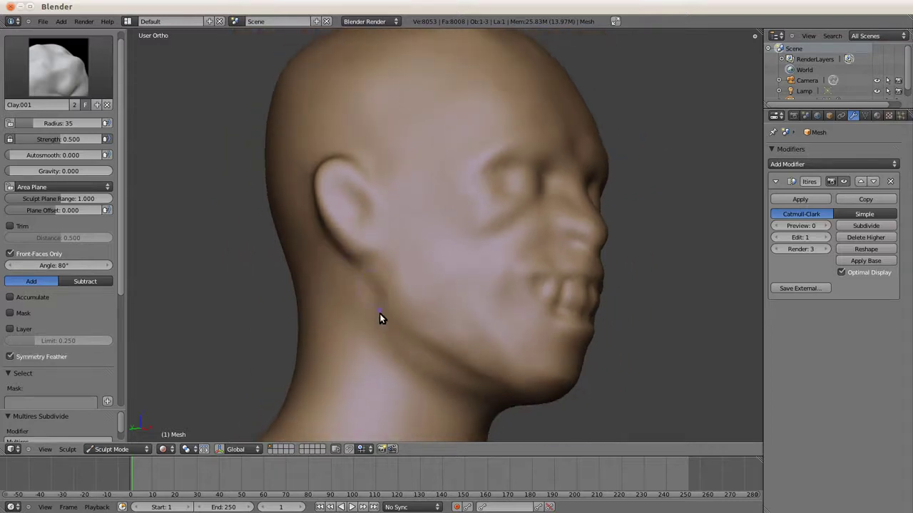
mouse_move(462, 382)
middle_mouse_down()
mouse_move(351, 272)
mouse_move(244, 249)
mouse_move(387, 224)
mouse_move(369, 228)
mouse_move(454, 151)
mouse_move(353, 158)
mouse_move(526, 159)
mouse_move(468, 179)
middle_mouse_up()
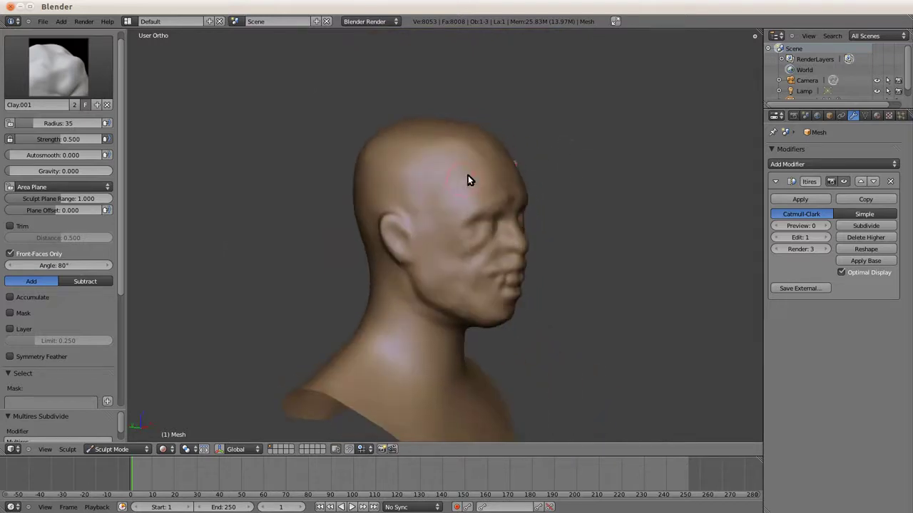
mouse_move(340, 150)
middle_mouse_down()
mouse_move(301, 162)
mouse_move(265, 151)
middle_mouse_up()
left_click_drag(39, 155, 47, 153)
mouse_move(371, 171)
middle_mouse_down()
mouse_move(402, 175)
mouse_move(449, 156)
middle_mouse_up()
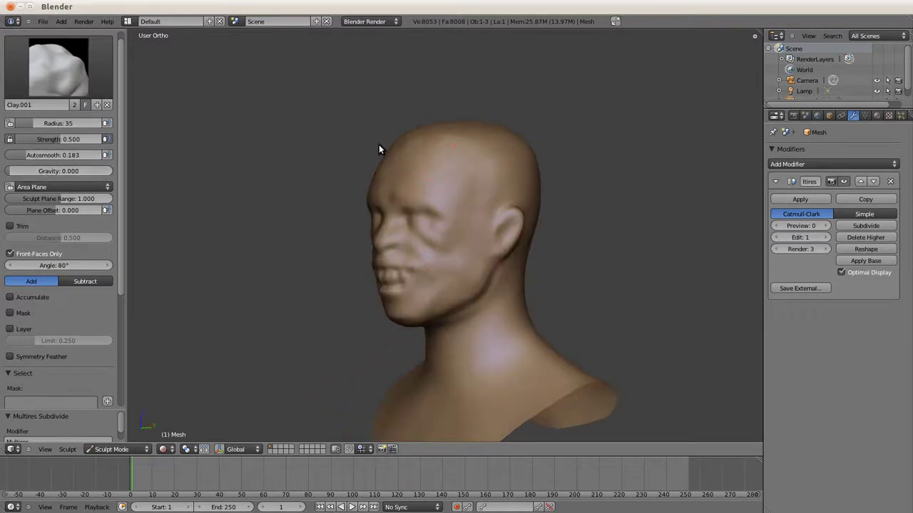
- Reset the brush Autosmooth to 0.000 and zoom in on the head's left side
middle_click_drag(378, 149, 448, 197)
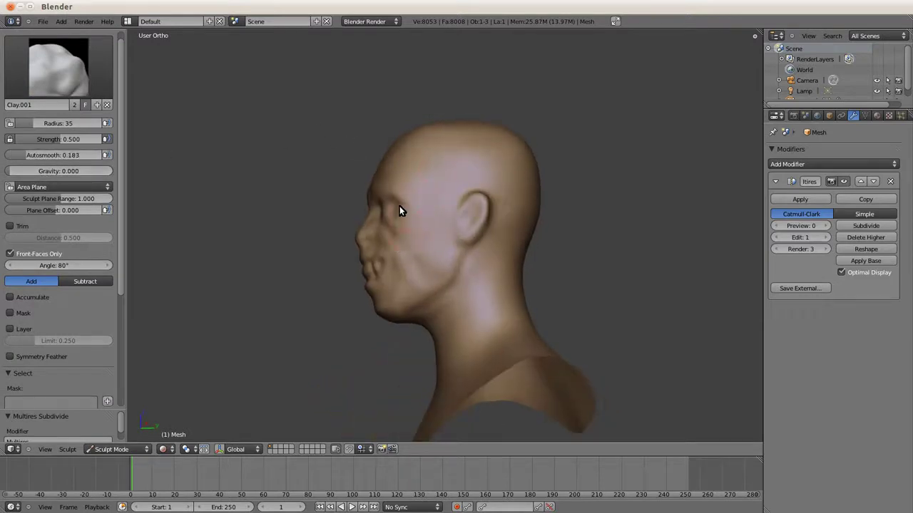
scroll(385, 204, "up", 4)
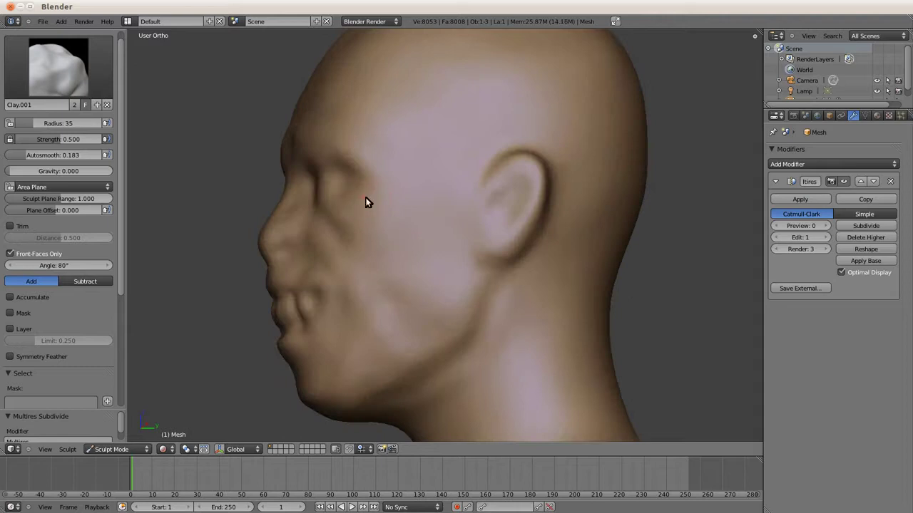
left_click_drag(54, 154, 9, 155)
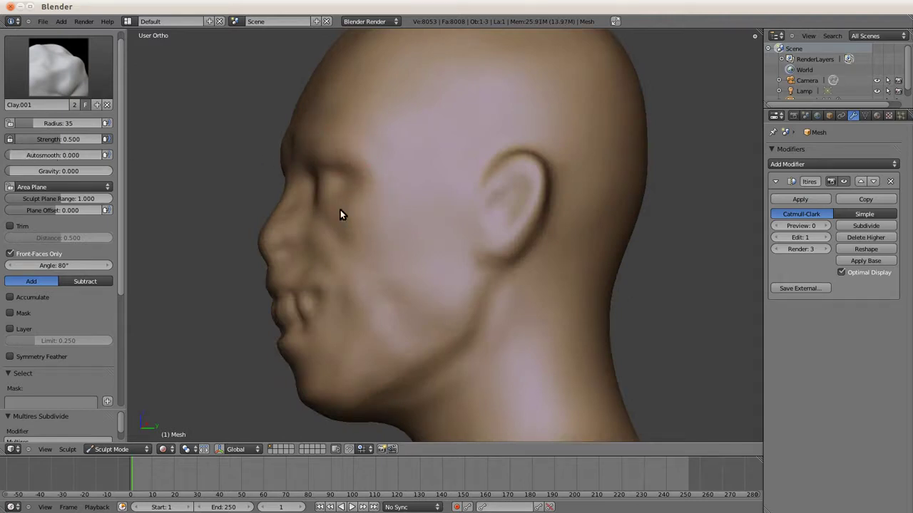
mouse_move(414, 224)
middle_mouse_down()
mouse_move(378, 247)
mouse_move(542, 172)
mouse_move(521, 169)
middle_mouse_up()
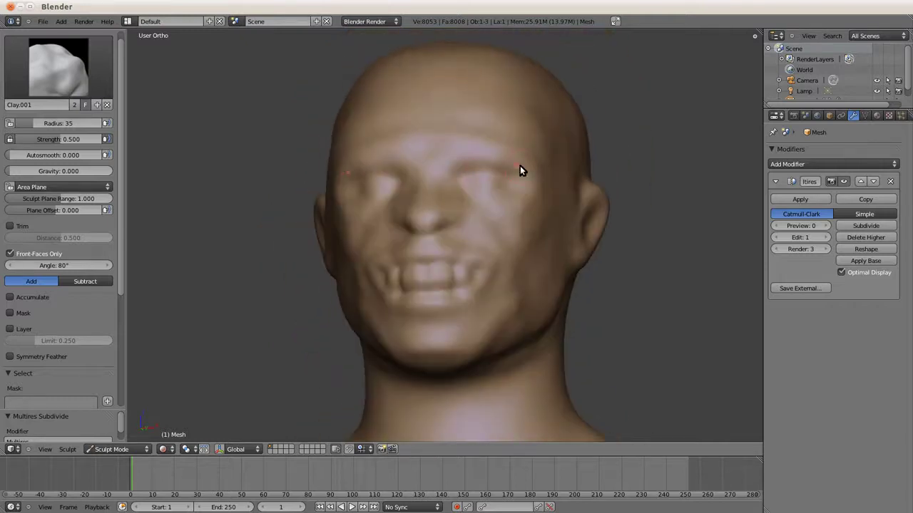
mouse_move(422, 121)
middle_mouse_down()
mouse_move(421, 144)
mouse_move(381, 152)
mouse_move(407, 173)
middle_mouse_up()
scroll(402, 157, "up", 4)
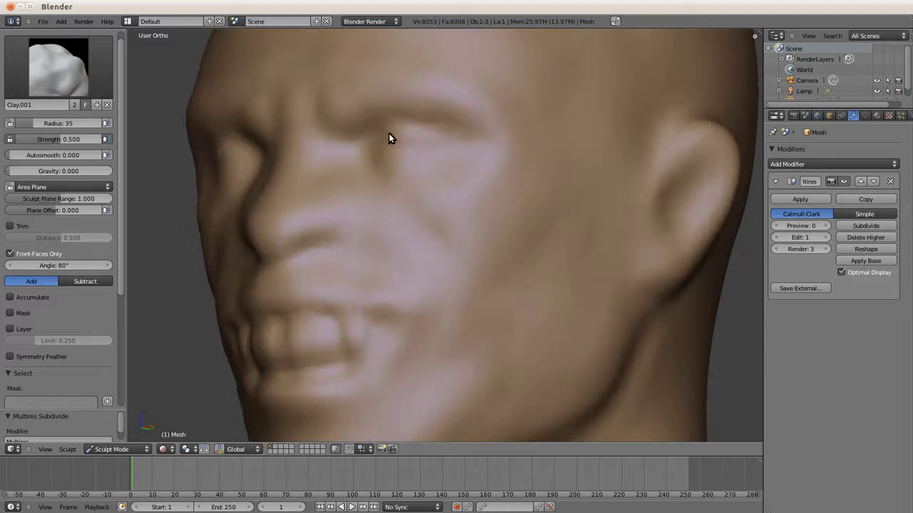
scroll(421, 136, "up", 2)
scroll(410, 136, "up", 2)
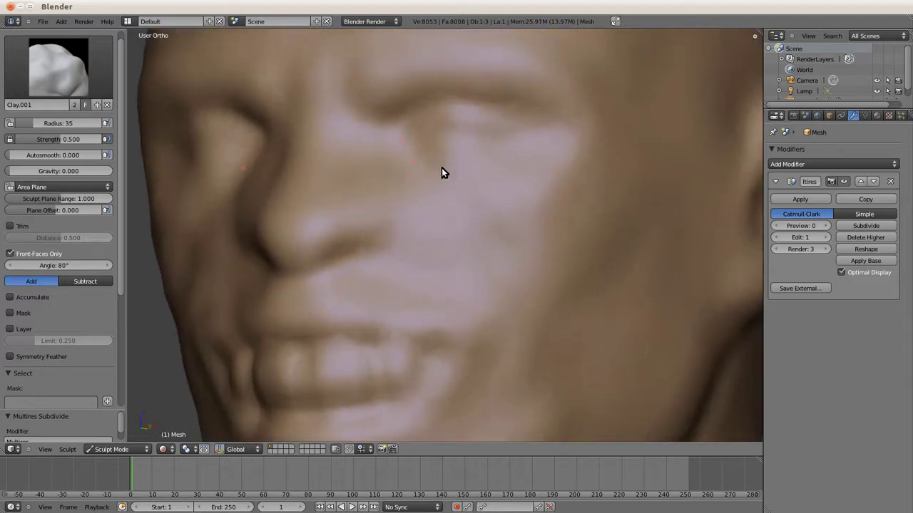
scroll(348, 181, "down", 4)
- Build up a small bump under the eye with Clay.001
middle_click_drag(348, 181, 456, 240)
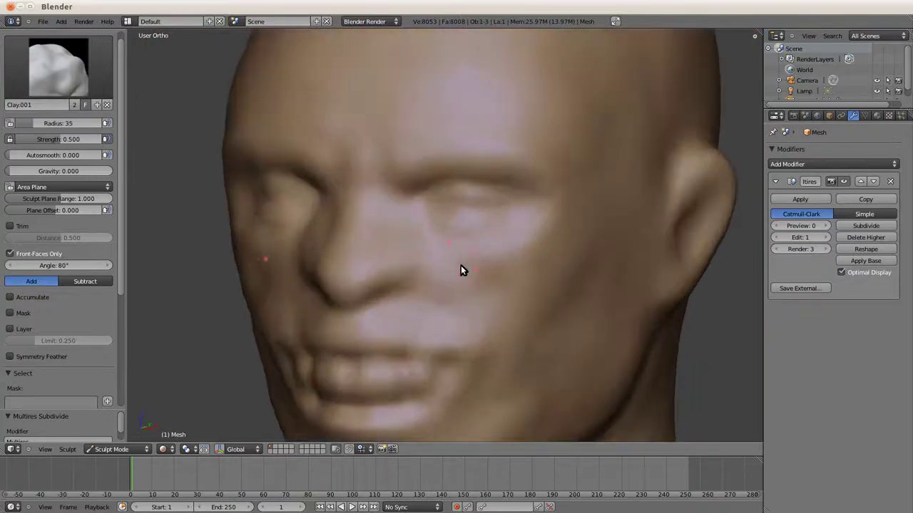
scroll(456, 214, "down", 3)
mouse_move(460, 243)
middle_mouse_down()
mouse_move(326, 164)
mouse_move(385, 167)
mouse_move(495, 210)
middle_mouse_up()
scroll(512, 205, "up", 3)
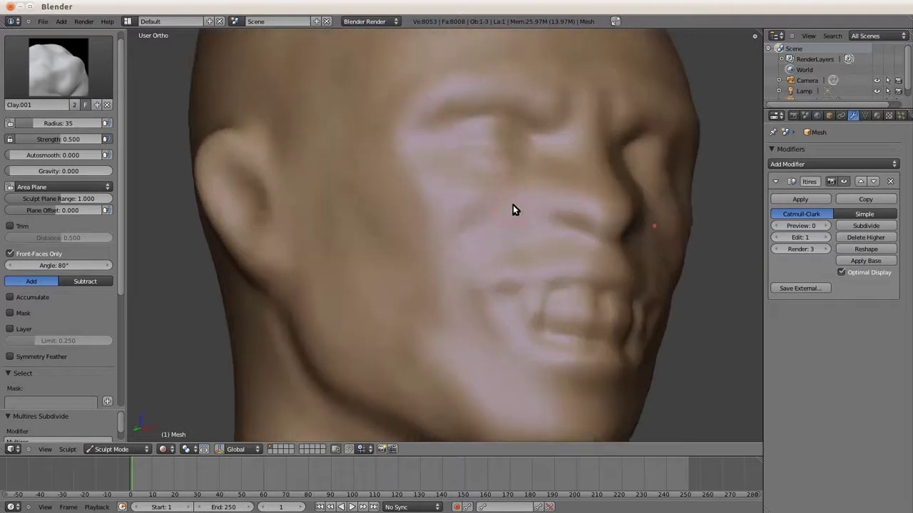
mouse_move(544, 158)
middle_mouse_down()
mouse_move(314, 168)
mouse_move(362, 246)
middle_mouse_up()
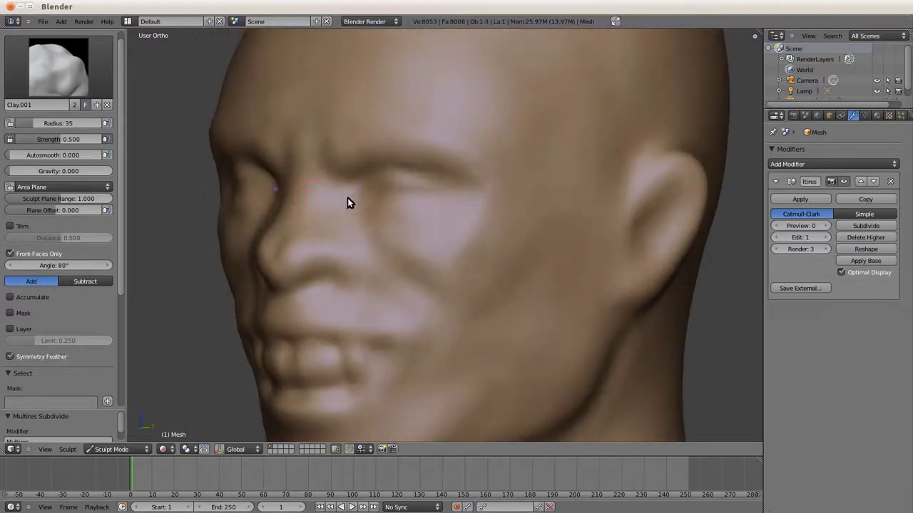
middle_click_drag(361, 183, 371, 176)
scroll(372, 179, "up", 2)
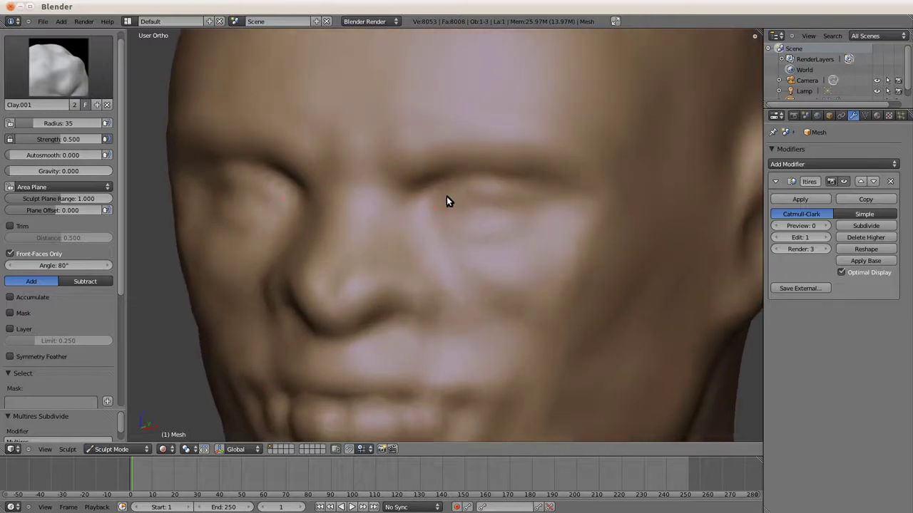
left_click_drag(479, 218, 525, 219)
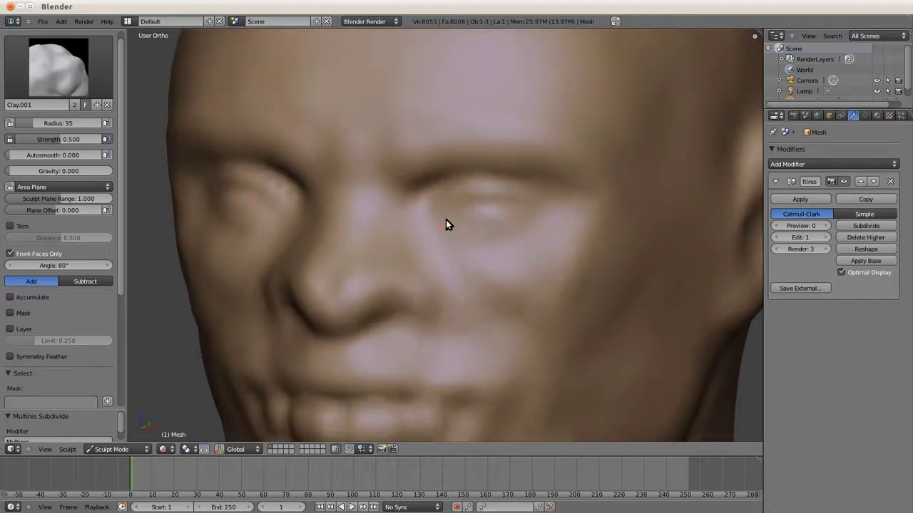
- Sculpt a crease along the mouth line, then review the head from the front
scroll(399, 208, "down", 3)
mouse_move(399, 208)
middle_mouse_down()
mouse_move(348, 172)
mouse_move(329, 138)
mouse_move(425, 144)
mouse_move(335, 182)
middle_mouse_up()
scroll(433, 169, "down", 2)
scroll(314, 295, "up", 4)
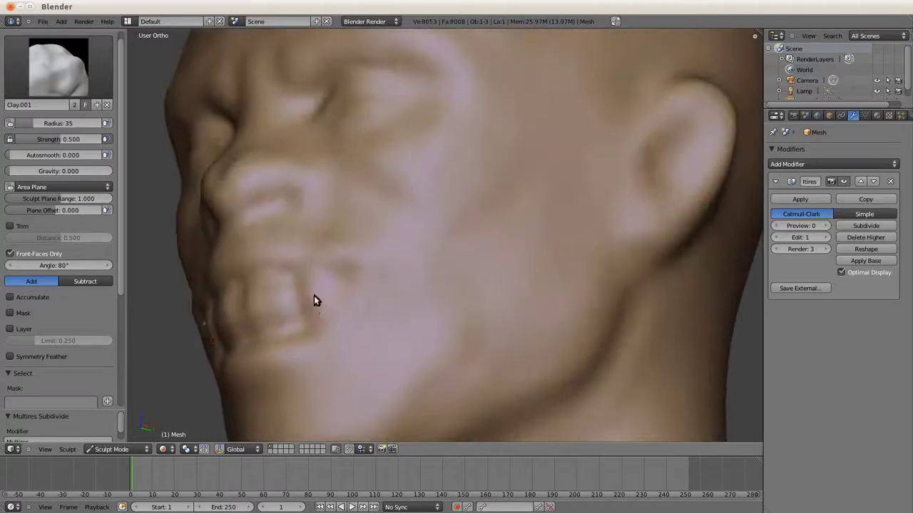
left_click_drag(281, 259, 363, 265)
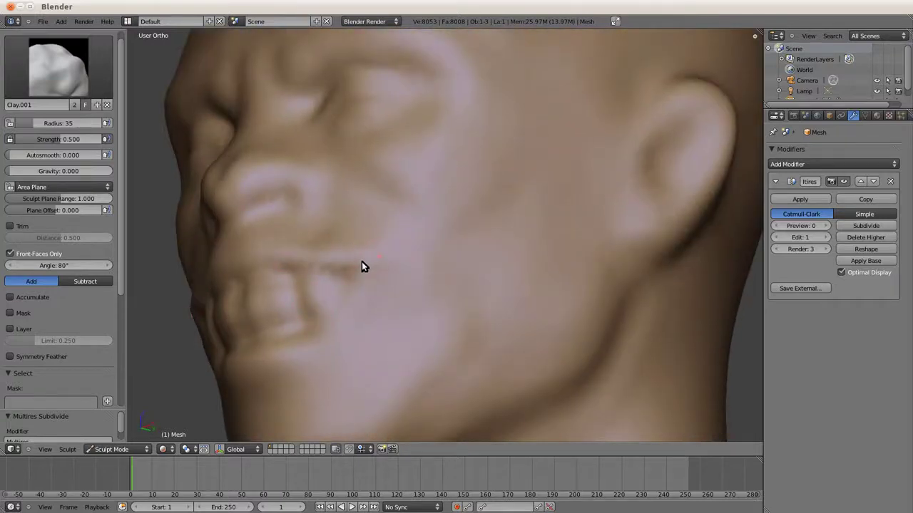
scroll(342, 271, "down", 3)
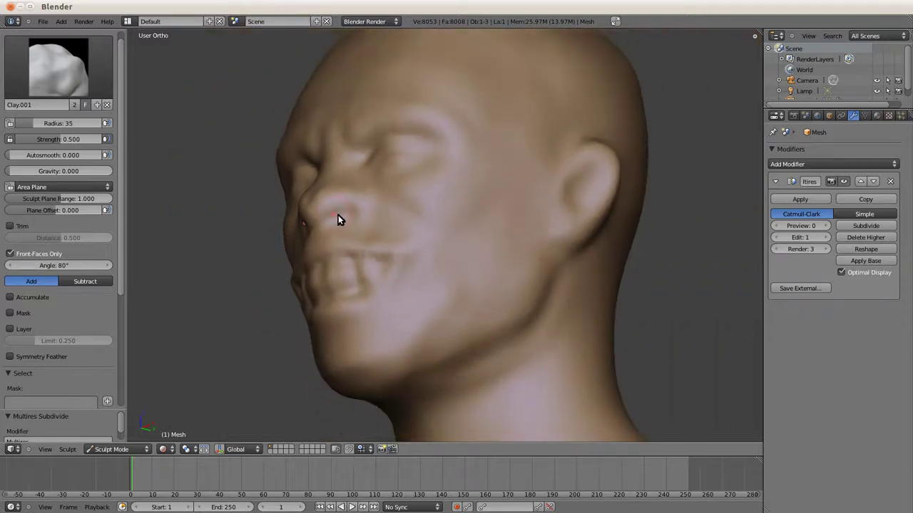
mouse_move(375, 215)
middle_mouse_down()
mouse_move(454, 232)
mouse_move(444, 241)
middle_mouse_up()
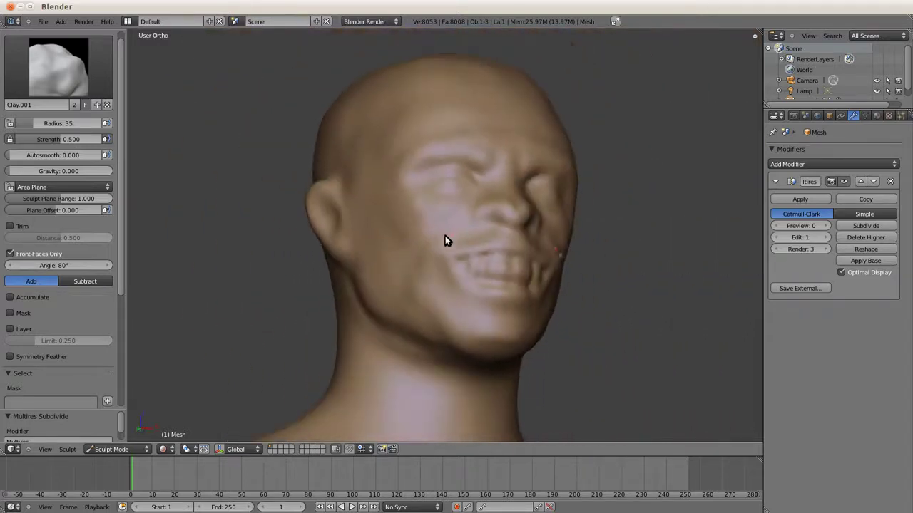
middle_click_drag(383, 214, 335, 227)
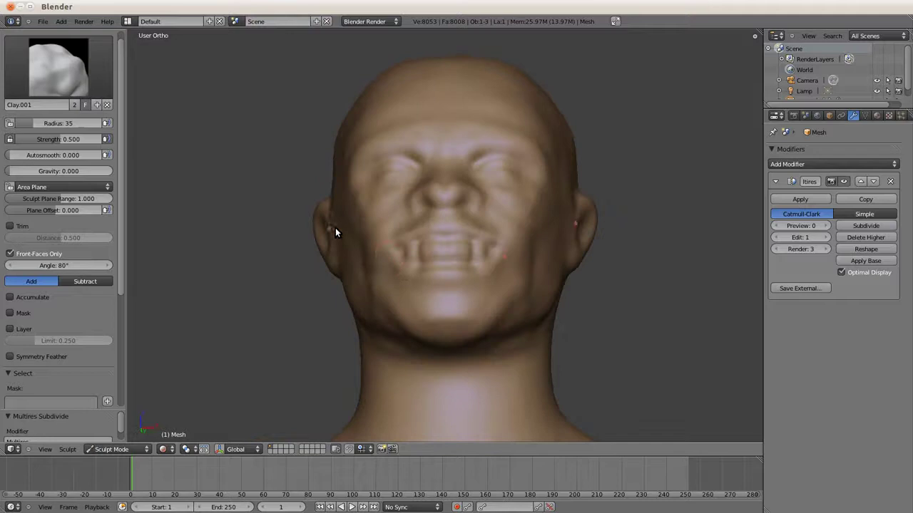
mouse_move(420, 327)
middle_mouse_down()
mouse_move(337, 282)
mouse_move(355, 316)
mouse_move(399, 261)
mouse_move(507, 252)
mouse_move(324, 211)
mouse_move(376, 248)
mouse_move(489, 218)
mouse_move(489, 278)
mouse_move(319, 193)
mouse_move(442, 199)
mouse_move(336, 246)
mouse_move(494, 236)
mouse_move(502, 266)
mouse_move(500, 224)
middle_mouse_up()
left_click(71, 78)
left_click(295, 184)
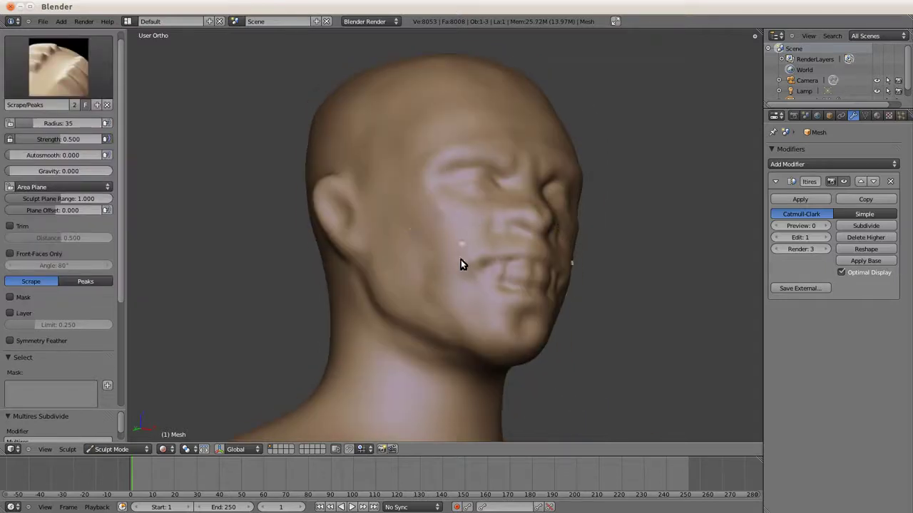
mouse_move(485, 320)
middle_mouse_down()
mouse_move(327, 253)
mouse_move(417, 275)
mouse_move(306, 212)
mouse_move(321, 250)
middle_mouse_up()
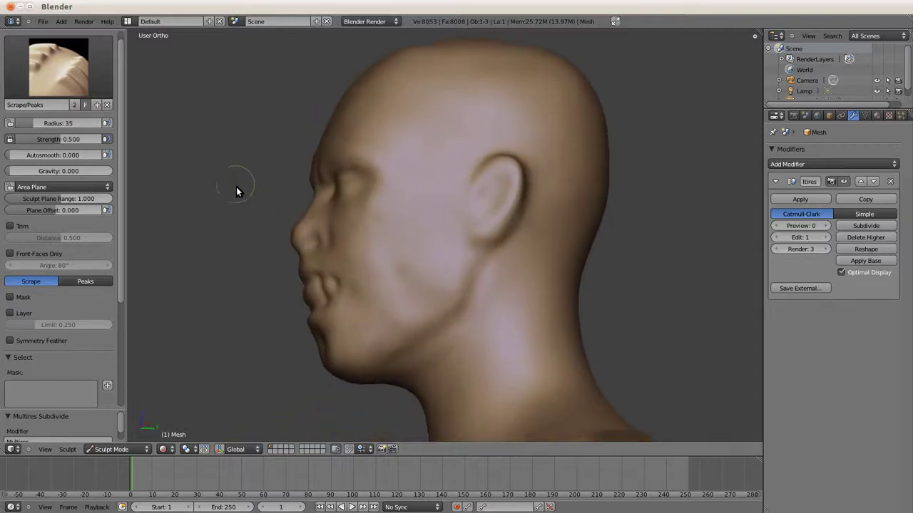
left_click(58, 68)
left_click(188, 127)
middle_click_drag(189, 126, 330, 263)
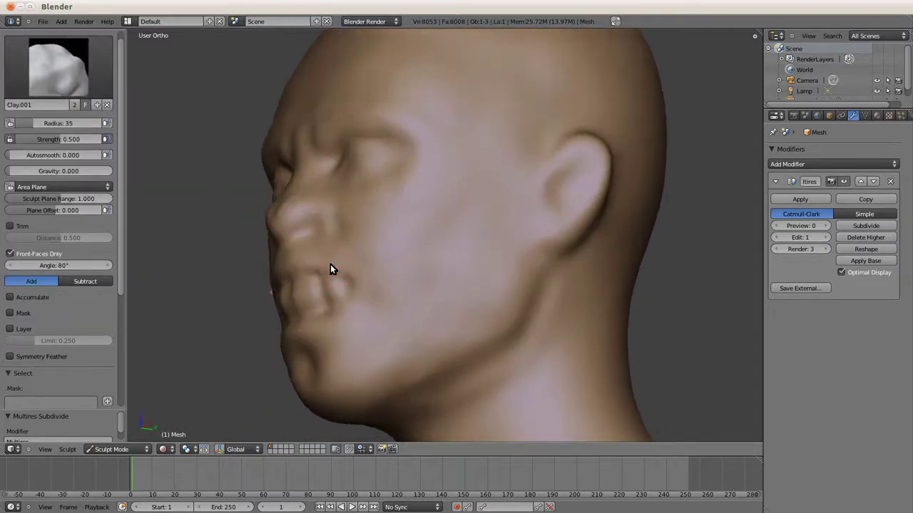
mouse_move(293, 276)
left_mouse_down()
mouse_move(364, 279)
mouse_move(335, 302)
left_mouse_up()
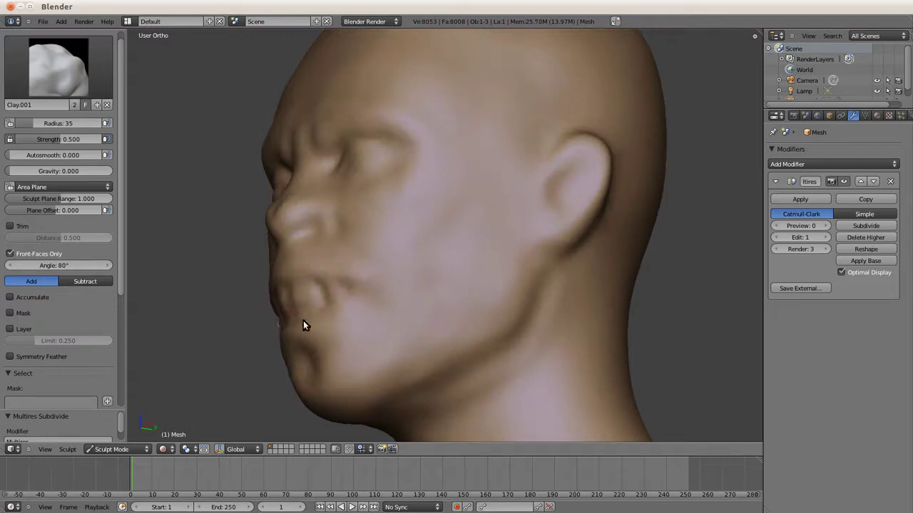
mouse_move(292, 330)
middle_mouse_down()
mouse_move(420, 340)
mouse_move(354, 238)
mouse_move(246, 214)
mouse_move(226, 197)
mouse_move(418, 217)
mouse_move(465, 151)
mouse_move(295, 159)
mouse_move(473, 163)
middle_mouse_up()
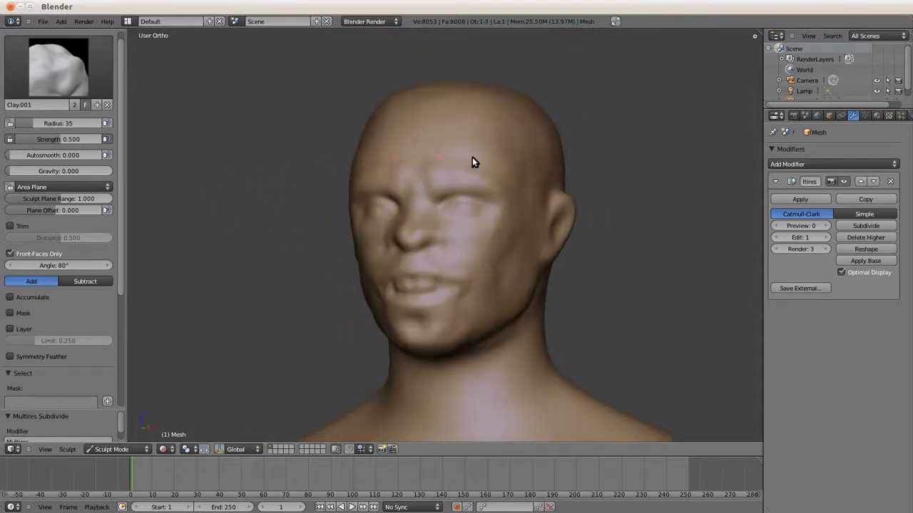
mouse_move(423, 123)
middle_mouse_down()
mouse_move(287, 138)
mouse_move(381, 124)
mouse_move(564, 145)
mouse_move(536, 133)
mouse_move(377, 139)
middle_mouse_up()
scroll(411, 226, "up", 3)
scroll(420, 302, "up", 2)
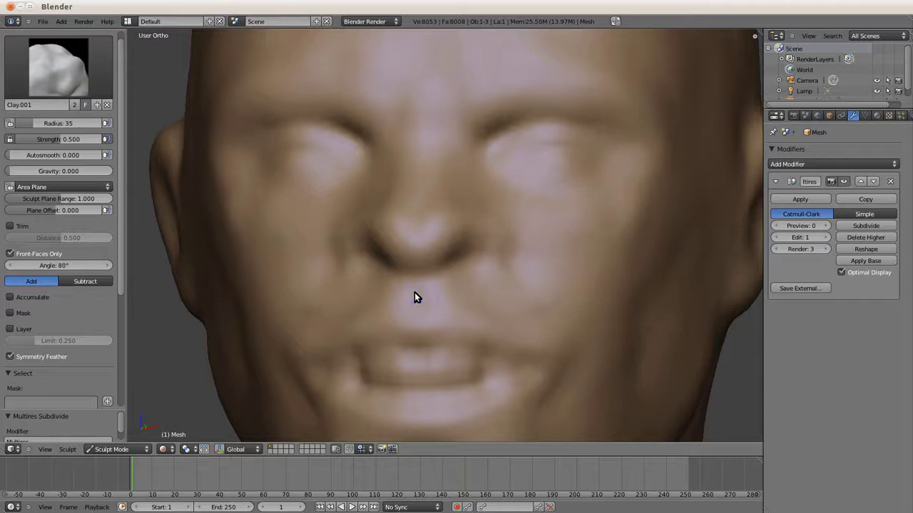
scroll(420, 265, "down", 2)
scroll(399, 225, "down", 3)
middle_click_drag(373, 212, 417, 219)
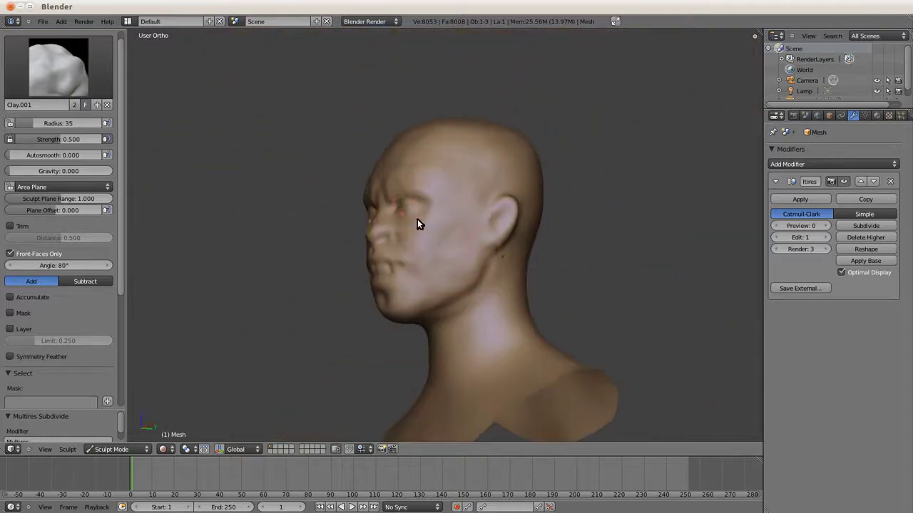
middle_click_drag(451, 364, 408, 317)
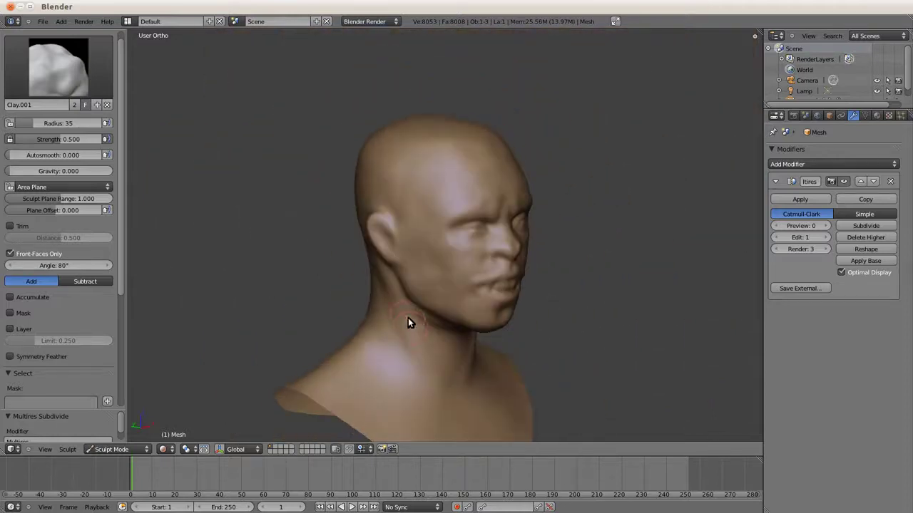
mouse_move(437, 350)
middle_mouse_down()
mouse_move(405, 364)
mouse_move(403, 383)
mouse_move(473, 359)
middle_mouse_up()
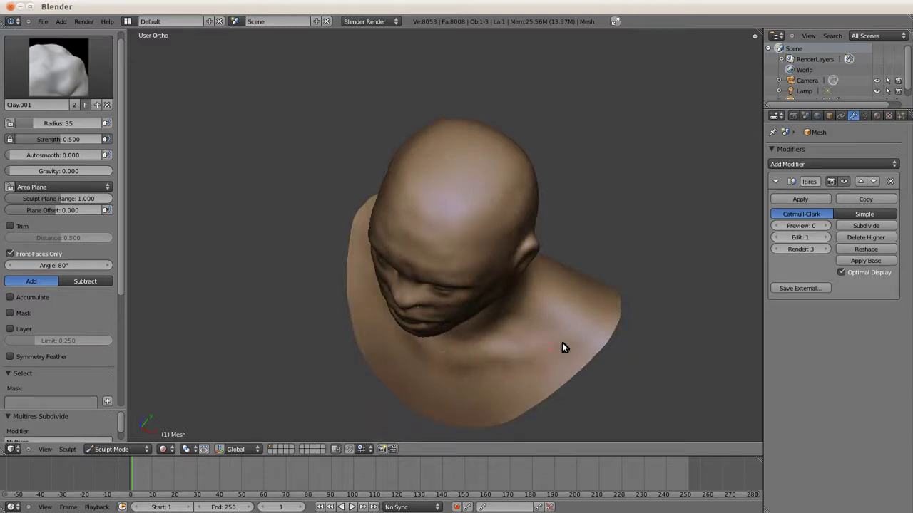
mouse_move(412, 328)
middle_mouse_down()
mouse_move(475, 322)
mouse_move(479, 313)
middle_mouse_up()
mouse_move(462, 383)
middle_mouse_down()
mouse_move(506, 345)
mouse_move(540, 289)
mouse_move(460, 379)
middle_mouse_up()
mouse_move(428, 406)
middle_mouse_down()
mouse_move(493, 357)
mouse_move(478, 367)
mouse_move(490, 351)
mouse_move(387, 318)
mouse_move(428, 299)
middle_mouse_up()
scroll(479, 367, "down", 2)
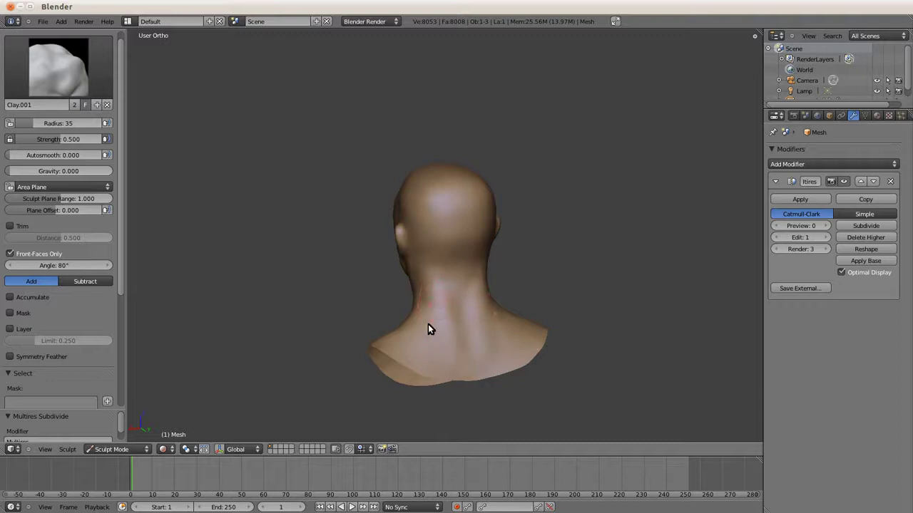
mouse_move(424, 287)
middle_mouse_down()
mouse_move(456, 303)
mouse_move(421, 188)
mouse_move(443, 211)
mouse_move(425, 255)
mouse_move(353, 235)
mouse_move(421, 311)
mouse_move(340, 283)
mouse_move(348, 258)
mouse_move(326, 217)
middle_mouse_up()
scroll(312, 258, "up", 2)
mouse_move(311, 258)
middle_mouse_down()
mouse_move(369, 189)
mouse_move(368, 207)
mouse_move(398, 235)
mouse_move(399, 214)
middle_mouse_up()
scroll(452, 255, "up", 3)
middle_click_drag(452, 255, 432, 200)
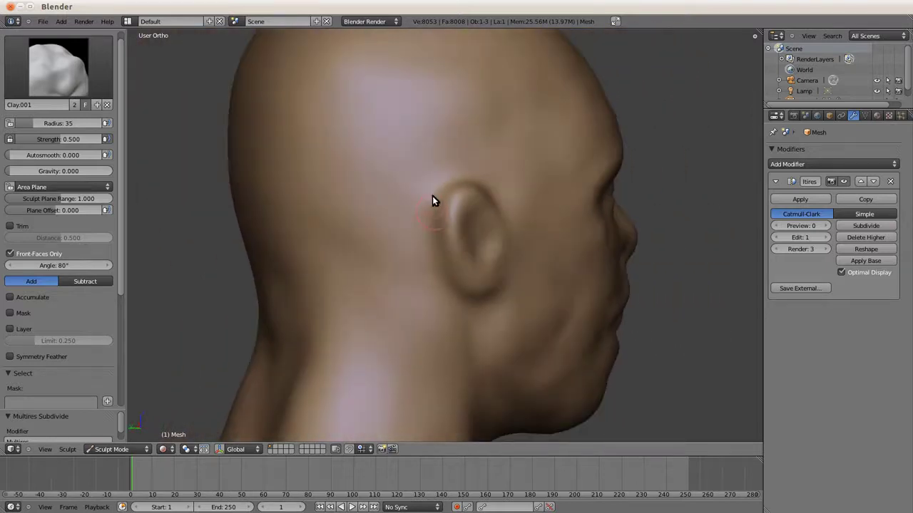
scroll(407, 257, "down", 4)
mouse_move(408, 257)
middle_mouse_down()
mouse_move(443, 246)
mouse_move(393, 200)
mouse_move(381, 235)
mouse_move(332, 250)
mouse_move(341, 252)
mouse_move(288, 255)
mouse_move(321, 256)
mouse_move(387, 301)
mouse_move(338, 251)
mouse_move(357, 230)
middle_mouse_up()
key("Page_Up")
middle_click_drag(534, 181, 402, 138)
- Orbit the bust to inspect the face from three-quarter, frontal and profile views
scroll(409, 170, "up", 3)
mouse_move(409, 170)
middle_mouse_down()
mouse_move(446, 218)
mouse_move(419, 180)
mouse_move(434, 171)
mouse_move(472, 186)
mouse_move(406, 186)
mouse_move(388, 166)
mouse_move(417, 215)
mouse_move(405, 168)
mouse_move(428, 210)
mouse_move(372, 203)
mouse_move(374, 180)
mouse_move(392, 229)
middle_mouse_up()
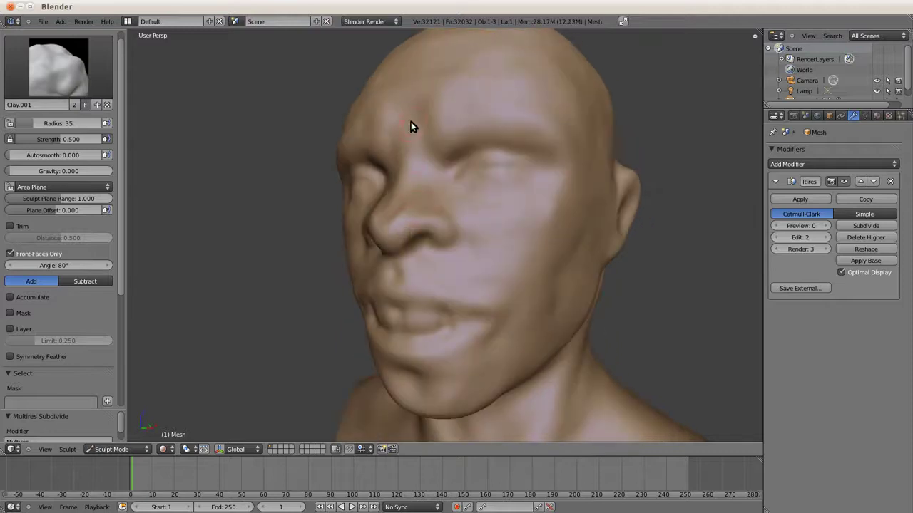
mouse_move(418, 124)
middle_mouse_down()
mouse_move(509, 147)
mouse_move(449, 114)
mouse_move(438, 117)
mouse_move(435, 157)
mouse_move(392, 138)
mouse_move(444, 145)
mouse_move(530, 135)
mouse_move(464, 143)
mouse_move(586, 173)
middle_mouse_up()
scroll(464, 143, "up", 3)
mouse_move(516, 135)
middle_mouse_down()
mouse_move(360, 143)
mouse_move(413, 167)
middle_mouse_up()
mouse_move(343, 156)
middle_mouse_down()
mouse_move(564, 179)
mouse_move(532, 154)
mouse_move(463, 136)
mouse_move(442, 206)
middle_mouse_up()
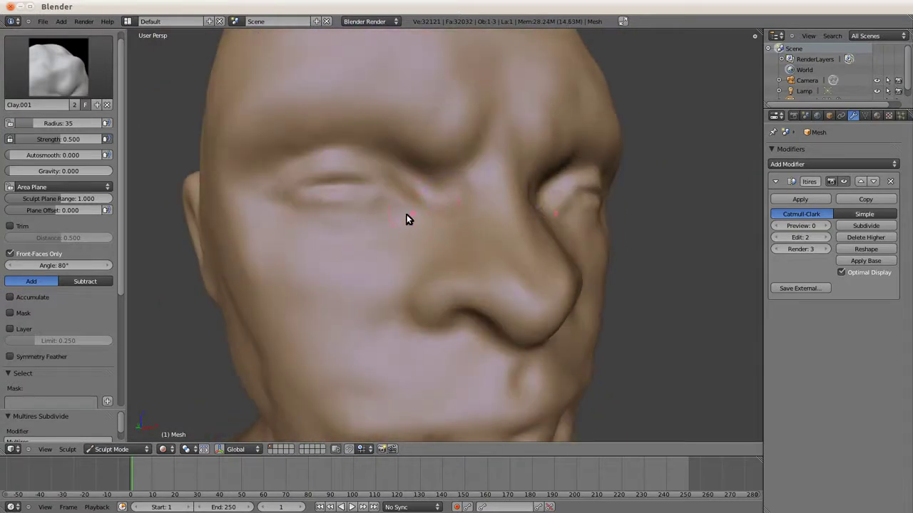
mouse_move(387, 149)
middle_mouse_down()
mouse_move(373, 141)
mouse_move(412, 183)
mouse_move(438, 249)
middle_mouse_up()
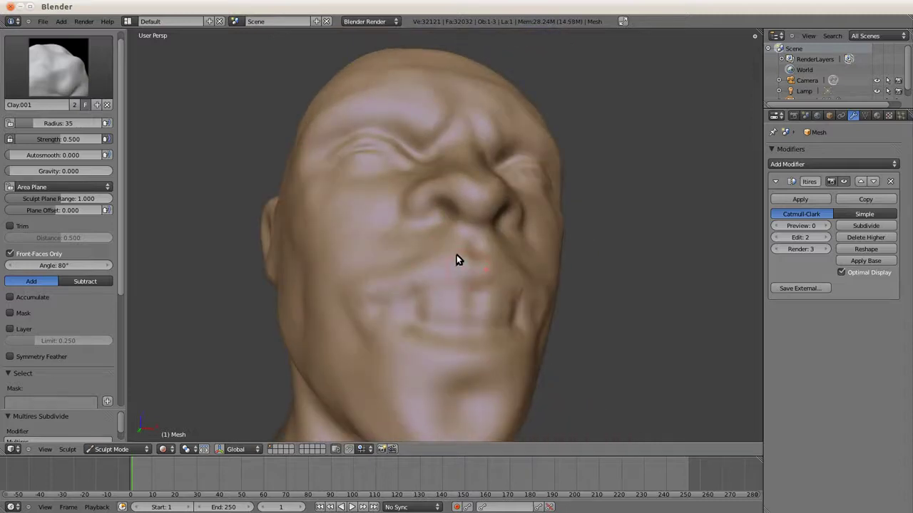
mouse_move(377, 303)
middle_mouse_down()
mouse_move(444, 255)
mouse_move(504, 266)
mouse_move(300, 209)
mouse_move(394, 286)
middle_mouse_up()
- Smooth the area around the eyes, alternating between the Smooth and Clay.001 brushes
key("s")
key("c")
mouse_move(421, 318)
middle_mouse_down()
mouse_move(320, 210)
mouse_move(402, 220)
mouse_move(432, 322)
mouse_move(343, 278)
mouse_move(378, 256)
mouse_move(371, 280)
middle_mouse_up()
mouse_move(378, 246)
middle_mouse_down()
mouse_move(393, 238)
mouse_move(575, 249)
mouse_move(478, 287)
middle_mouse_up()
mouse_move(450, 329)
middle_mouse_down()
mouse_move(333, 233)
mouse_move(347, 195)
mouse_move(363, 204)
mouse_move(325, 196)
mouse_move(381, 232)
middle_mouse_up()
key("s")
key("c")
- Shrink the brush radius to 21 and sculpt a crease along the lower eyelid
scroll(381, 231, "up", 2)
left_click_drag(92, 124, 72, 124)
left_click_drag(428, 269, 397, 270)
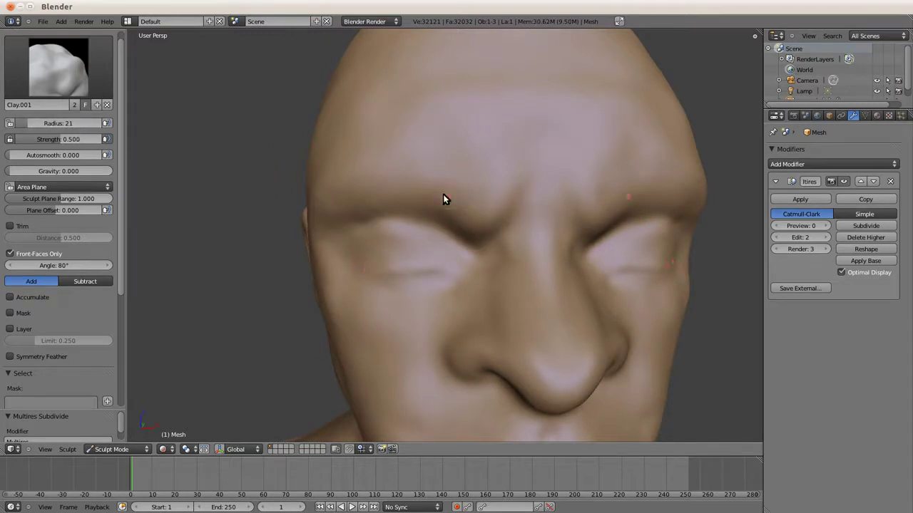
- Set the Clay.001 brush radius to 34
key("f")
left_click(343, 213)
left_click_drag(69, 123, 54, 123)
- Sculpt creases along both eyelids with Clay.001, checking from frontal and three-quarter views
mouse_move(417, 269)
left_mouse_down()
mouse_move(436, 244)
mouse_move(353, 252)
mouse_move(426, 251)
left_mouse_up()
scroll(407, 196, "down", 3)
scroll(392, 231, "up", 2)
mouse_move(429, 280)
middle_mouse_down()
mouse_move(418, 200)
mouse_move(527, 266)
mouse_move(420, 230)
middle_mouse_up()
mouse_move(423, 179)
middle_mouse_down()
mouse_move(485, 179)
mouse_move(479, 226)
middle_mouse_up()
mouse_move(423, 238)
middle_mouse_down()
mouse_move(350, 187)
mouse_move(385, 189)
mouse_move(433, 211)
middle_mouse_up()
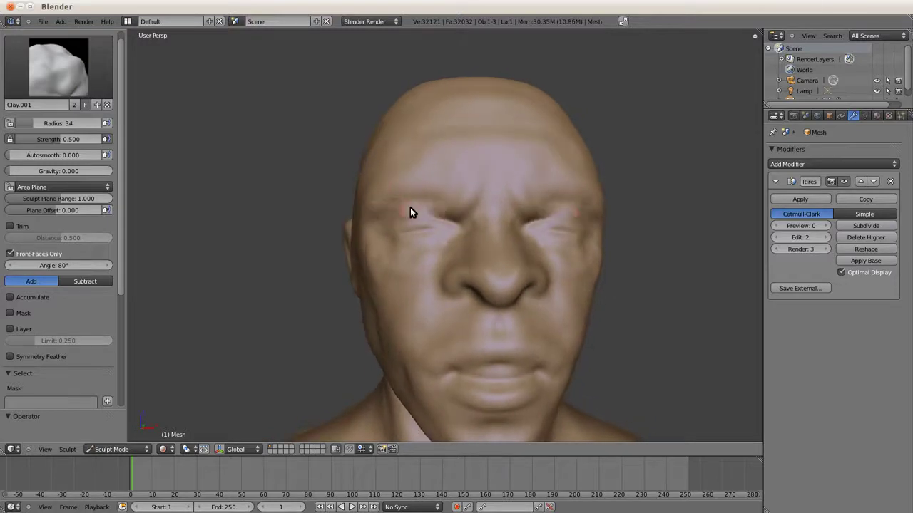
middle_click_drag(380, 220, 442, 184)
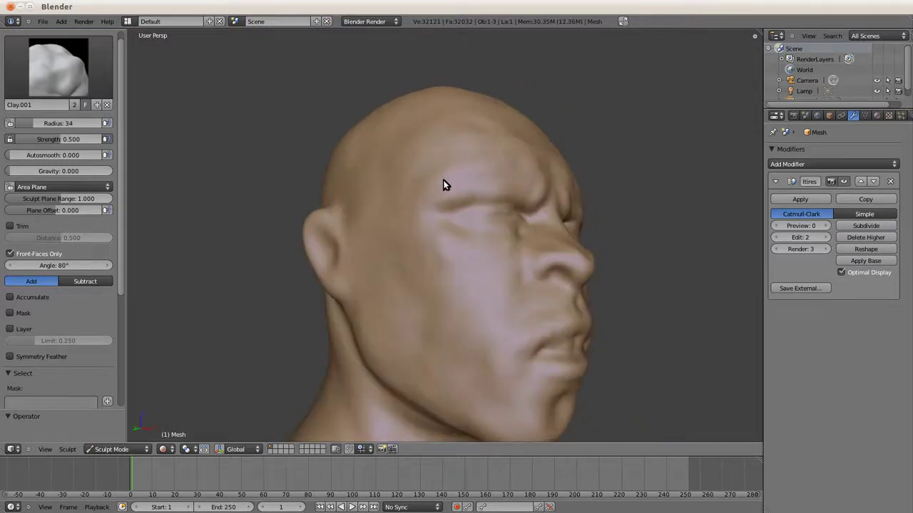
middle_click_drag(376, 204, 353, 188)
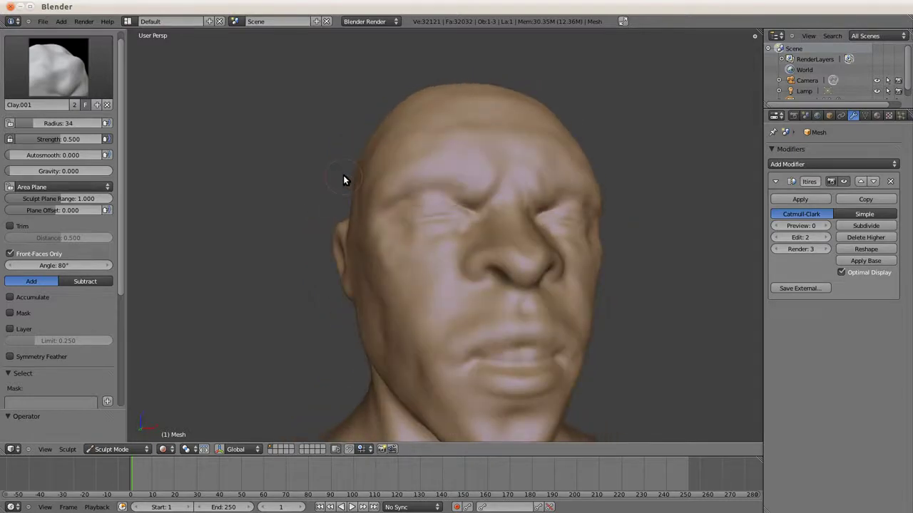
middle_click_drag(342, 169, 477, 217)
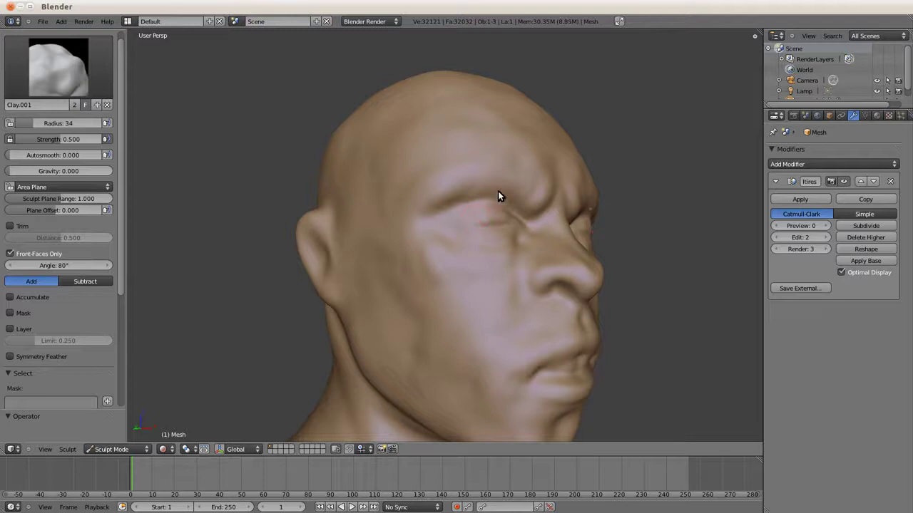
middle_click_drag(412, 186, 379, 196)
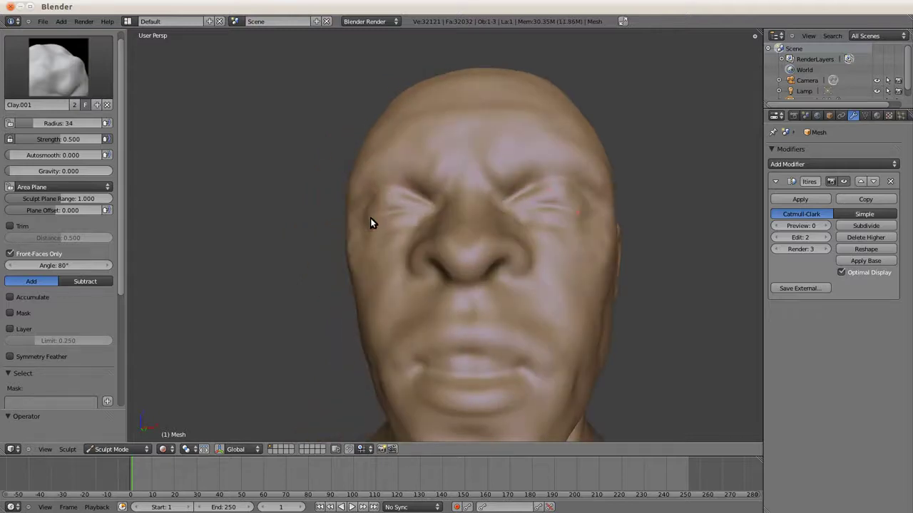
middle_click_drag(448, 230, 323, 193)
mouse_move(387, 209)
middle_mouse_down()
mouse_move(409, 198)
mouse_move(347, 196)
mouse_move(360, 201)
mouse_move(457, 178)
mouse_move(441, 187)
mouse_move(546, 222)
middle_mouse_up()
scroll(550, 255, "down", 2)
mouse_move(549, 254)
middle_mouse_down()
mouse_move(480, 189)
mouse_move(462, 239)
middle_mouse_up()
- Alternate Smooth and Clay.001 to deepen and soften the eye socket creases
key("s")
mouse_move(399, 191)
middle_mouse_down()
mouse_move(452, 177)
mouse_move(475, 197)
middle_mouse_up()
key("c")
key("s")
key("c")
mouse_move(416, 176)
middle_mouse_down()
mouse_move(361, 184)
mouse_move(379, 171)
mouse_move(459, 197)
mouse_move(452, 228)
mouse_move(433, 177)
mouse_move(488, 312)
mouse_move(424, 250)
middle_mouse_up()
scroll(433, 177, "down", 2)
key("s")
key("c")
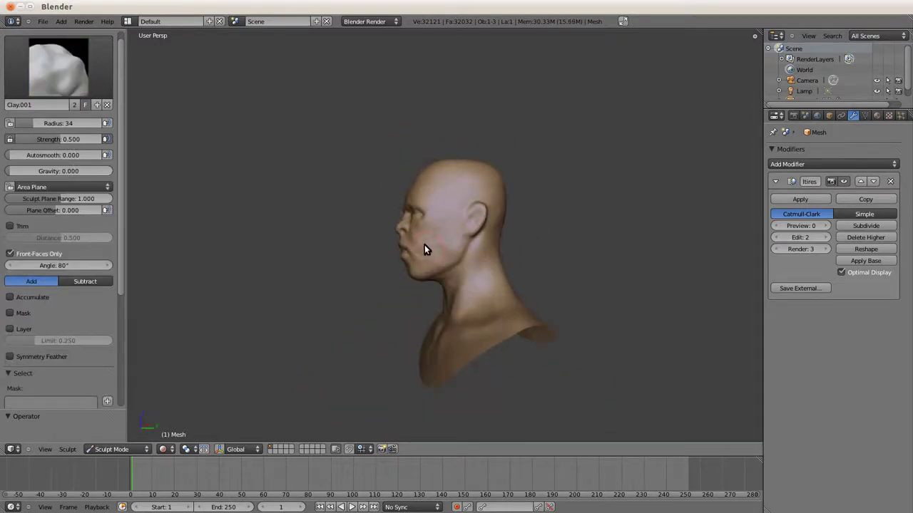
mouse_move(413, 179)
middle_mouse_down()
mouse_move(467, 235)
mouse_move(395, 195)
mouse_move(418, 192)
mouse_move(432, 175)
middle_mouse_up()
key("s")
key("c")
scroll(433, 175, "up", 4)
key("s")
key("c")
- Finish smoothing the brow from side views, then bring up the sculpt brush picker
mouse_move(330, 156)
middle_mouse_down()
mouse_move(295, 163)
mouse_move(399, 176)
mouse_move(457, 128)
mouse_move(556, 132)
mouse_move(453, 135)
middle_mouse_up()
scroll(399, 176, "up", 2)
scroll(392, 155, "up", 2)
scroll(531, 149, "down", 3)
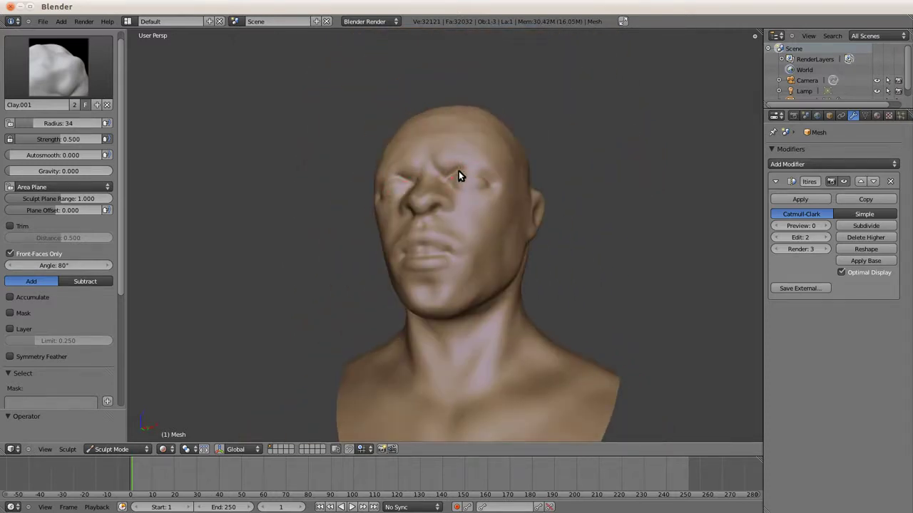
middle_click_drag(458, 172, 378, 149)
scroll(378, 149, "up", 2)
key("s")
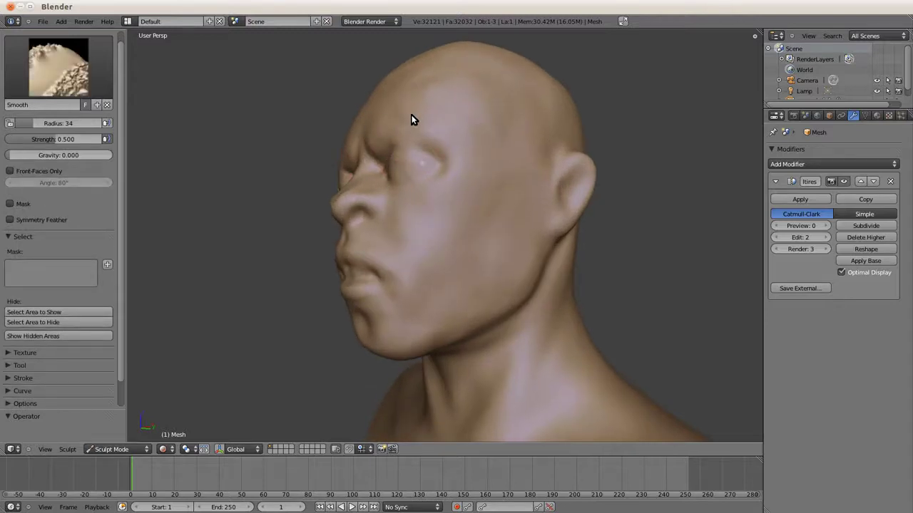
key("c")
middle_click_drag(414, 116, 465, 136)
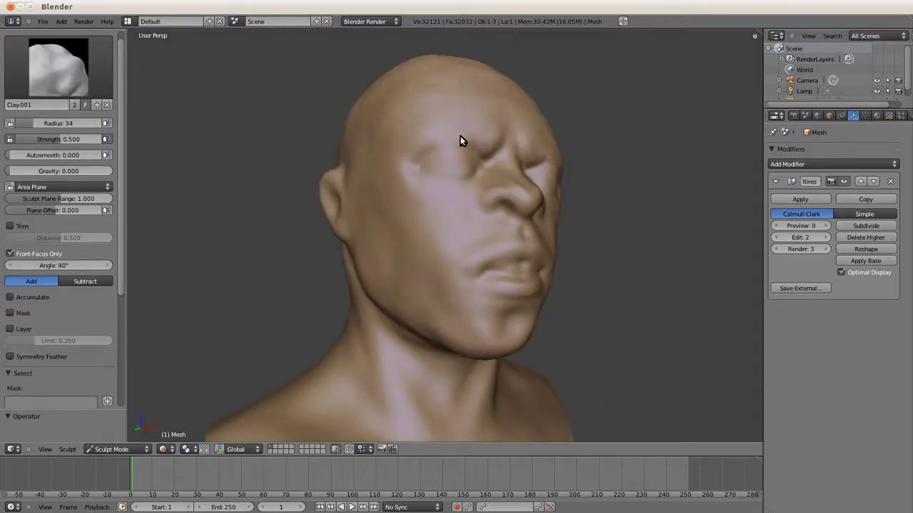
mouse_move(473, 139)
middle_mouse_down()
mouse_move(361, 164)
mouse_move(328, 153)
middle_mouse_up()
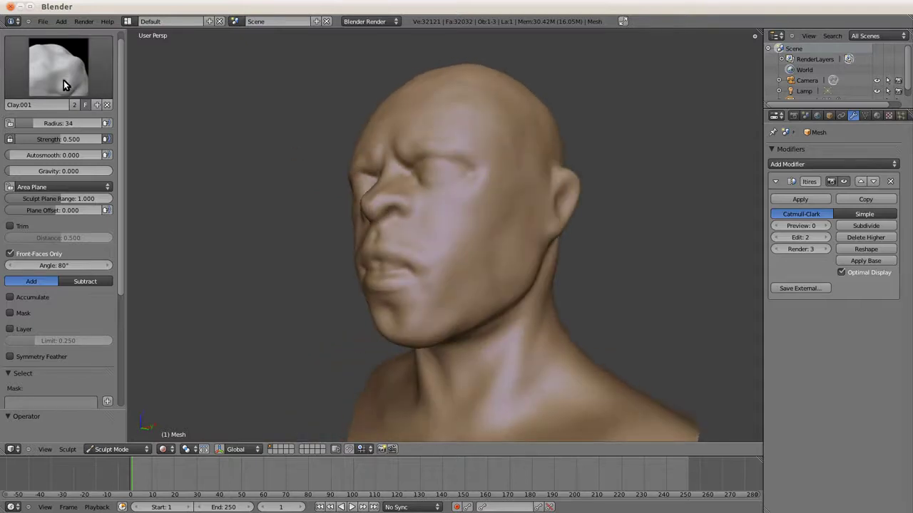
left_click(64, 80)
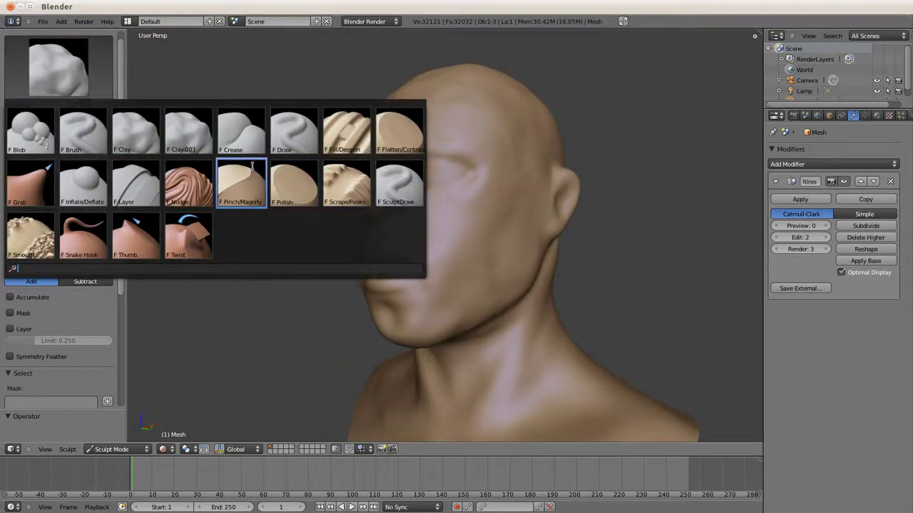
left_click(399, 184)
left_click(89, 237)
left_click_drag(78, 124, 64, 127)
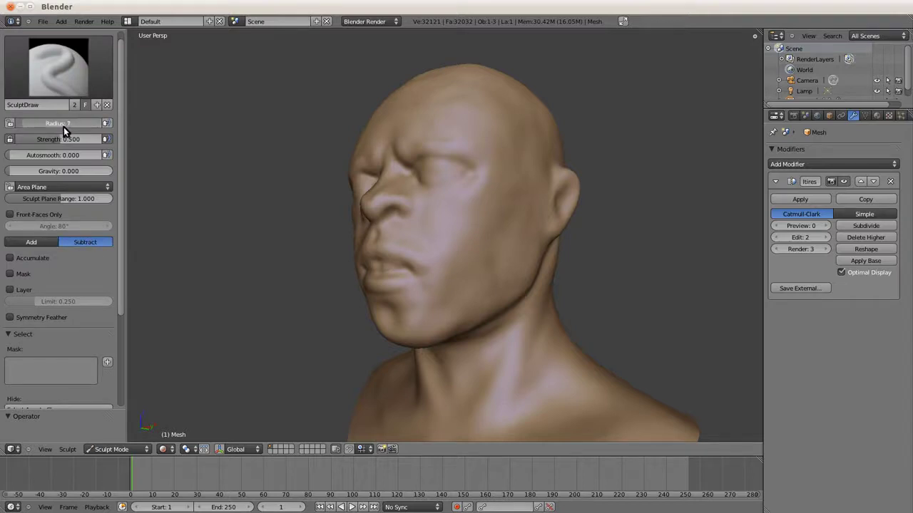
scroll(360, 114, "up", 3)
left_click_drag(317, 275, 388, 282)
mouse_move(366, 276)
middle_mouse_down()
mouse_move(401, 201)
mouse_move(438, 192)
mouse_move(485, 236)
middle_mouse_up()
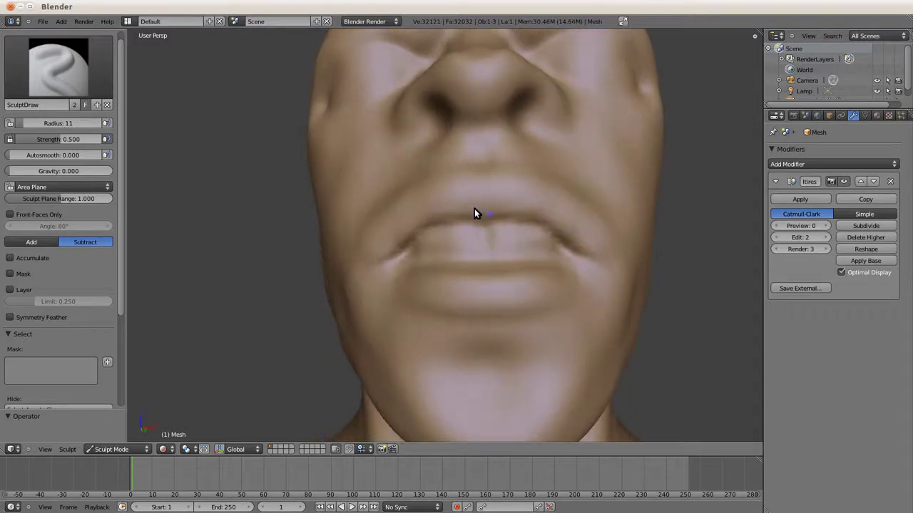
left_click(53, 123)
type("6")
key("BackSpace")
type("3")
key("Return")
left_click(57, 127)
type("5")
key("Return")
left_click_drag(483, 226, 480, 246)
mouse_move(435, 251)
middle_mouse_down()
mouse_move(425, 181)
mouse_move(402, 213)
middle_mouse_up()
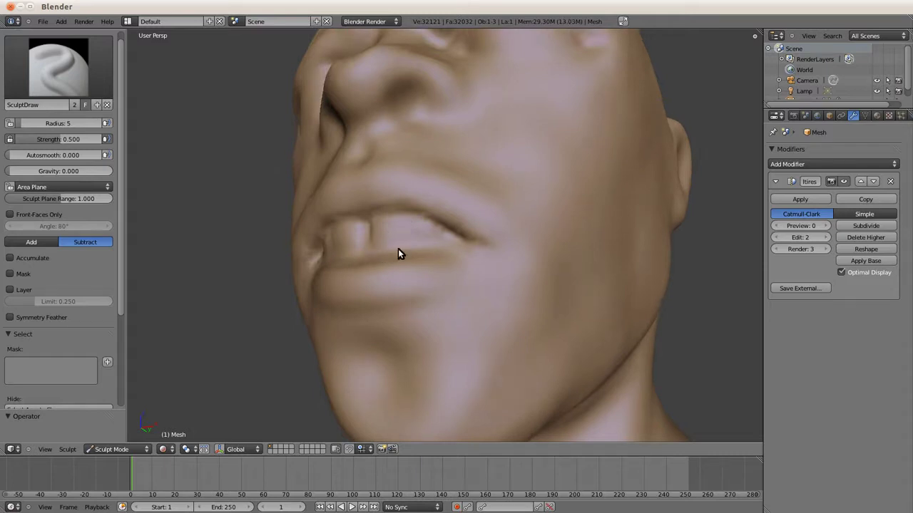
mouse_move(347, 223)
middle_mouse_down()
mouse_move(338, 231)
mouse_move(375, 212)
middle_mouse_up()
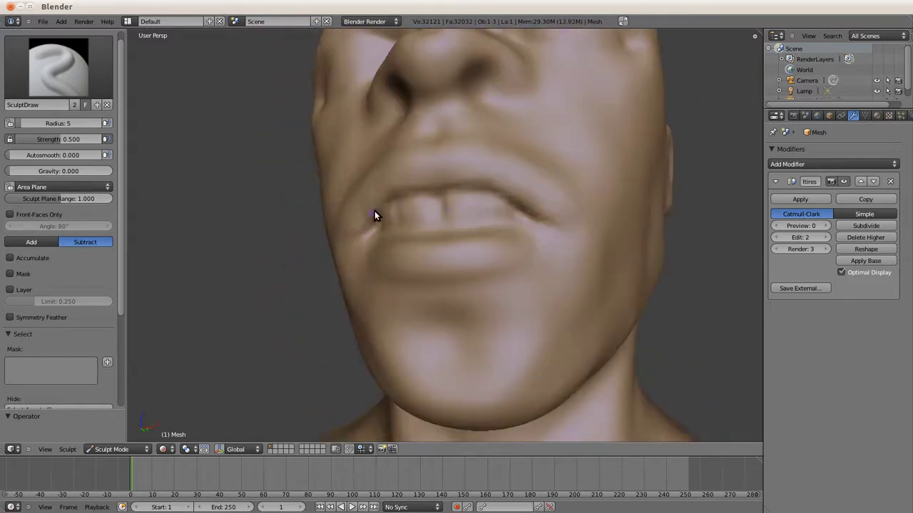
key("s")
key("d")
mouse_move(507, 213)
middle_mouse_down()
mouse_move(328, 200)
mouse_move(436, 218)
mouse_move(442, 193)
middle_mouse_up()
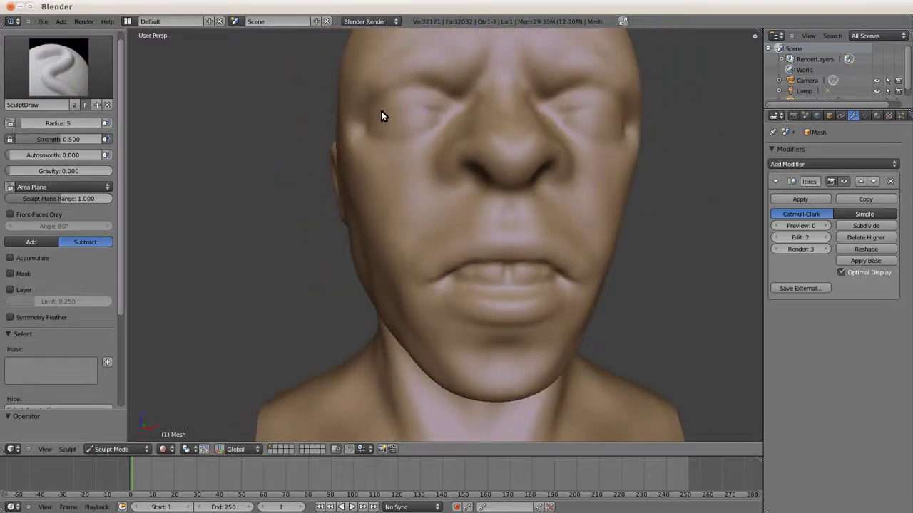
middle_click_drag(382, 116, 400, 109)
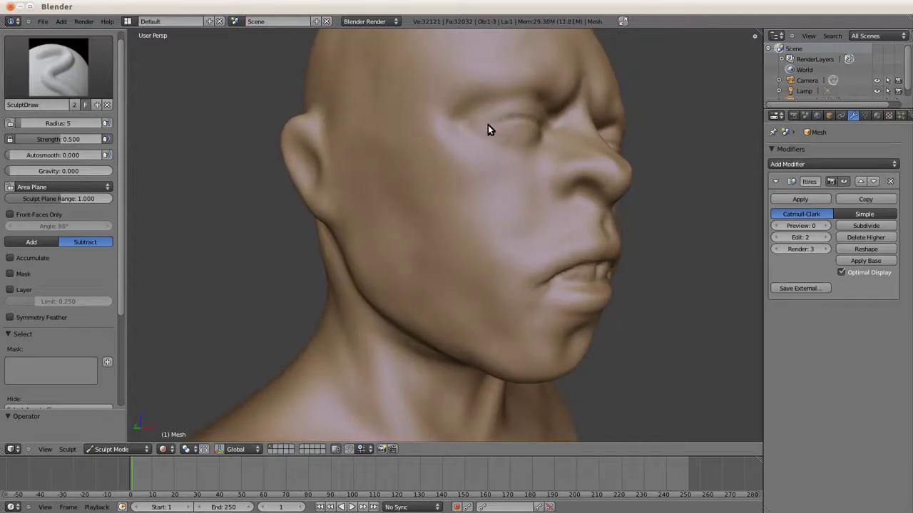
mouse_move(477, 132)
middle_mouse_down()
mouse_move(450, 127)
mouse_move(465, 178)
middle_mouse_up()
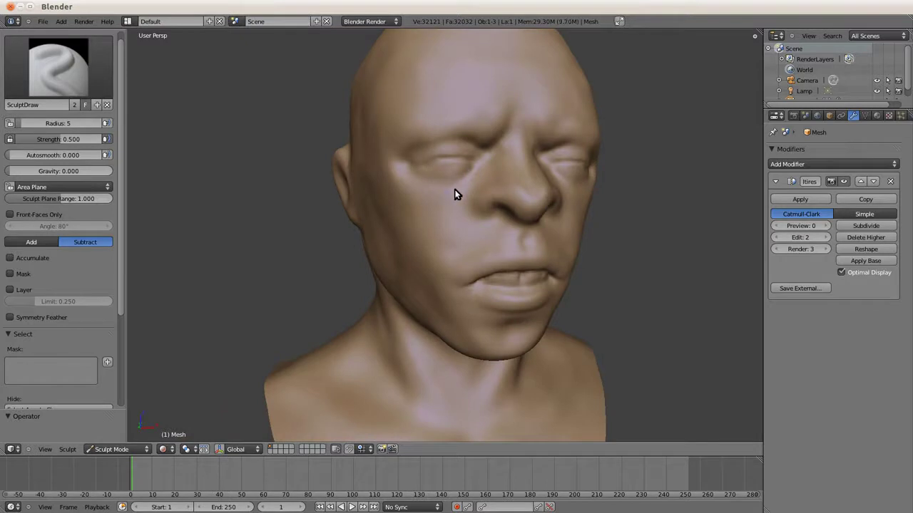
mouse_move(429, 152)
middle_mouse_down()
mouse_move(397, 148)
mouse_move(434, 229)
mouse_move(343, 171)
mouse_move(368, 230)
mouse_move(398, 208)
middle_mouse_up()
mouse_move(453, 256)
middle_mouse_down()
mouse_move(481, 171)
mouse_move(542, 190)
mouse_move(420, 201)
mouse_move(370, 161)
mouse_move(464, 186)
mouse_move(475, 200)
mouse_move(445, 195)
mouse_move(481, 278)
middle_mouse_up()
mouse_move(493, 236)
middle_mouse_down()
mouse_move(497, 191)
mouse_move(469, 208)
mouse_move(463, 196)
mouse_move(390, 197)
middle_mouse_up()
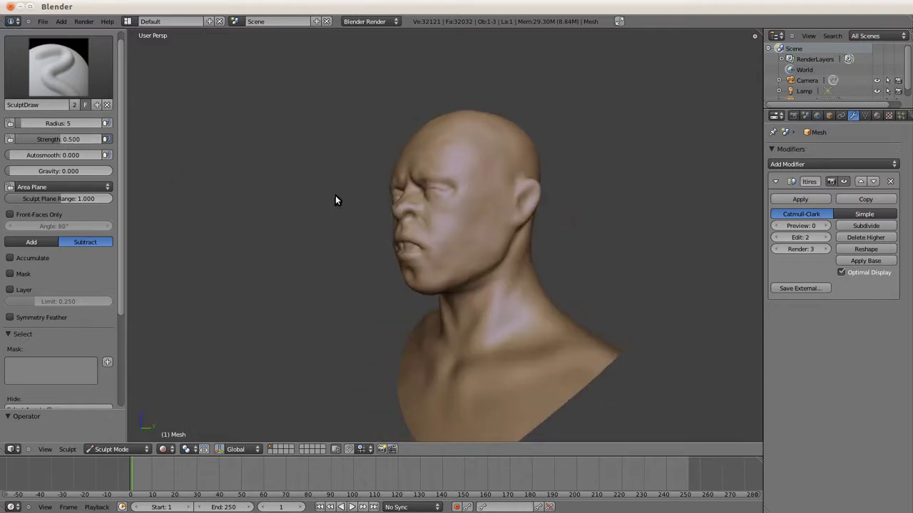
- Lower the SculptDraw strength to 0.326 and inspect the bust's back and sides
middle_click_drag(335, 195, 484, 299)
left_click_drag(93, 139, 74, 141)
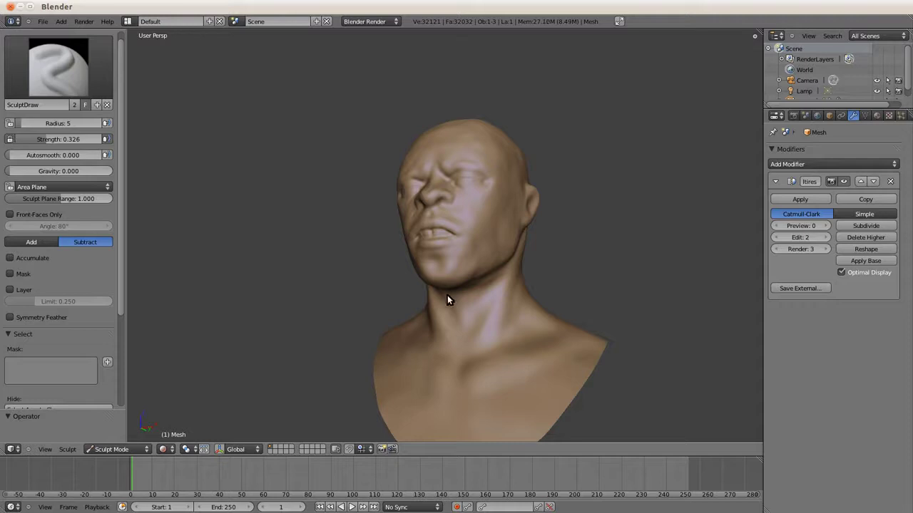
mouse_move(420, 216)
middle_mouse_down()
mouse_move(495, 196)
mouse_move(457, 276)
mouse_move(449, 254)
middle_mouse_up()
middle_click_drag(383, 216, 392, 272)
mouse_move(445, 324)
middle_mouse_down()
mouse_move(483, 306)
mouse_move(406, 232)
mouse_move(427, 247)
middle_mouse_up()
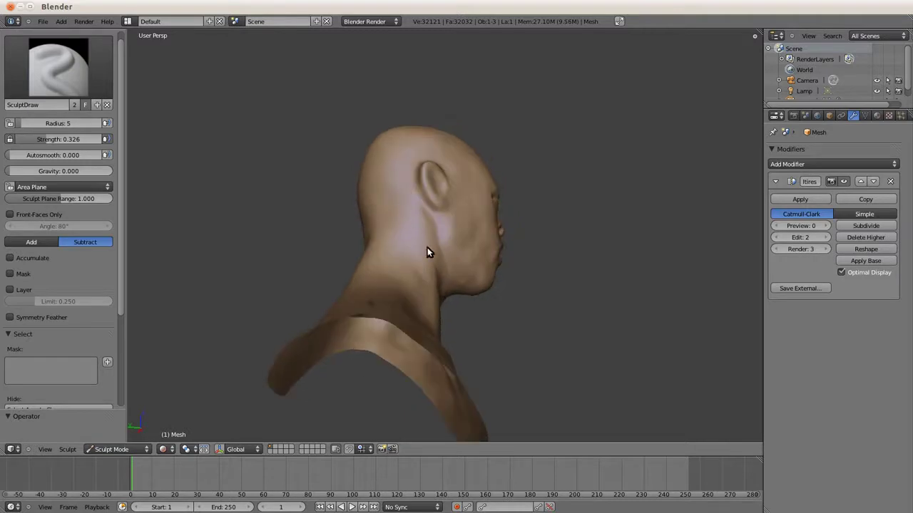
mouse_move(370, 229)
middle_mouse_down()
mouse_move(386, 263)
mouse_move(449, 280)
middle_mouse_up()
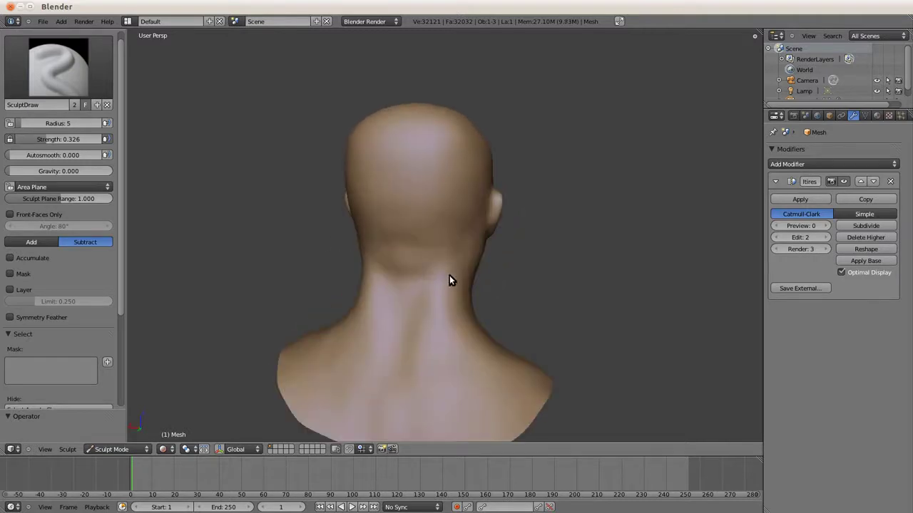
mouse_move(406, 250)
middle_mouse_down()
mouse_move(432, 192)
mouse_move(495, 228)
mouse_move(449, 228)
middle_mouse_up()
- Soften the carved crease across the back of the neck with the Smooth brush
key("s")
mouse_move(385, 208)
middle_mouse_down()
mouse_move(418, 240)
mouse_move(399, 285)
mouse_move(355, 292)
middle_mouse_up()
key("x")
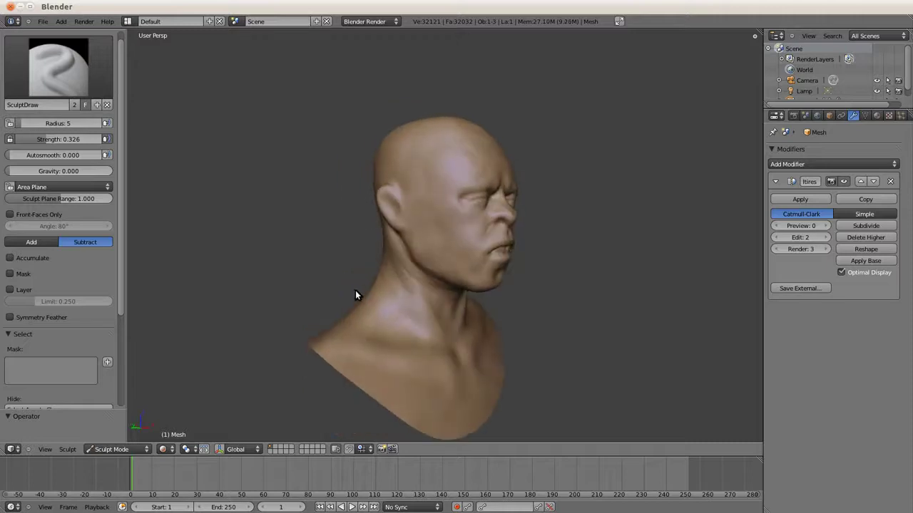
middle_click_drag(392, 269, 385, 293)
key("s")
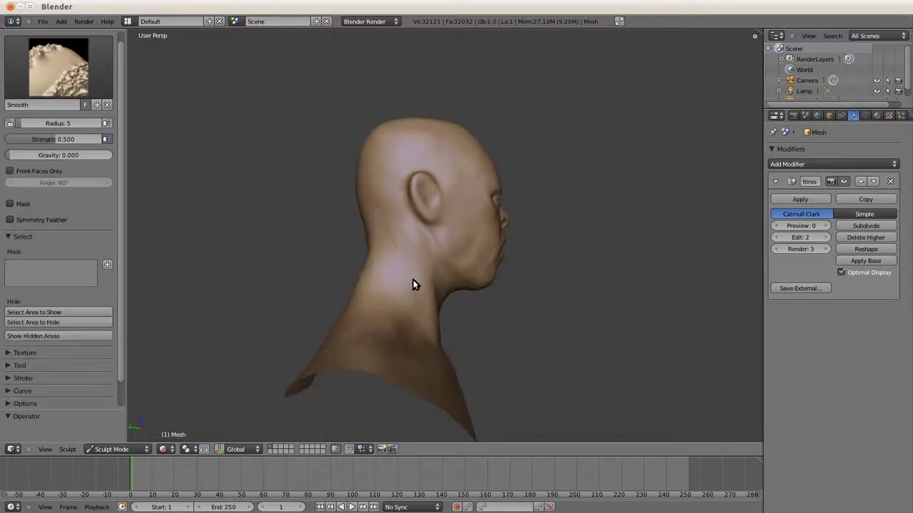
key("x")
mouse_move(415, 249)
middle_mouse_down()
mouse_move(335, 228)
mouse_move(393, 267)
middle_mouse_up()
- Make Scrape/Peaks the active brush at radius 20
key("s")
key("x")
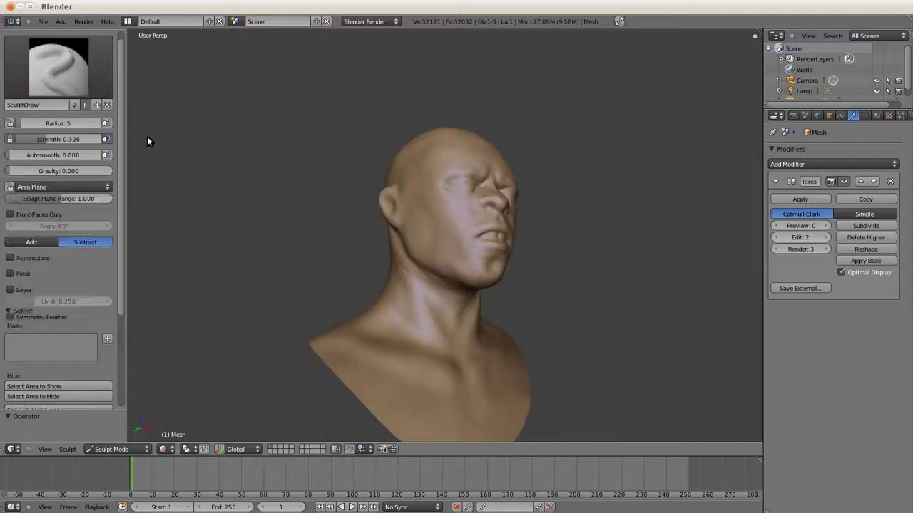
left_click(58, 68)
left_click(347, 182)
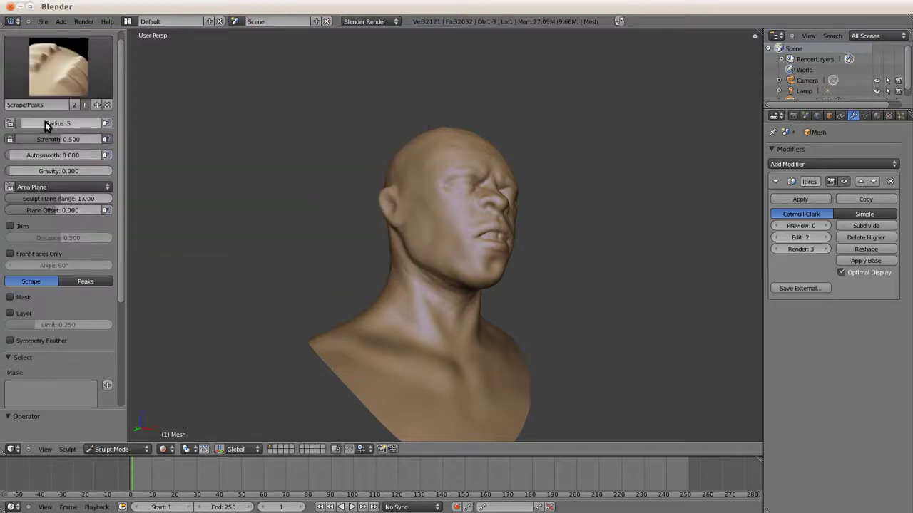
scroll(36, 139, "down", 5)
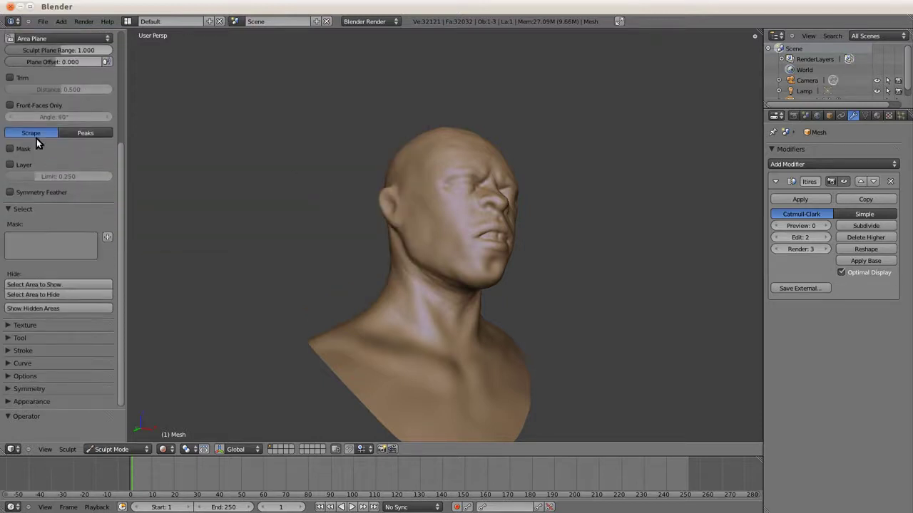
left_click(10, 377)
scroll(9, 379, "down", 5)
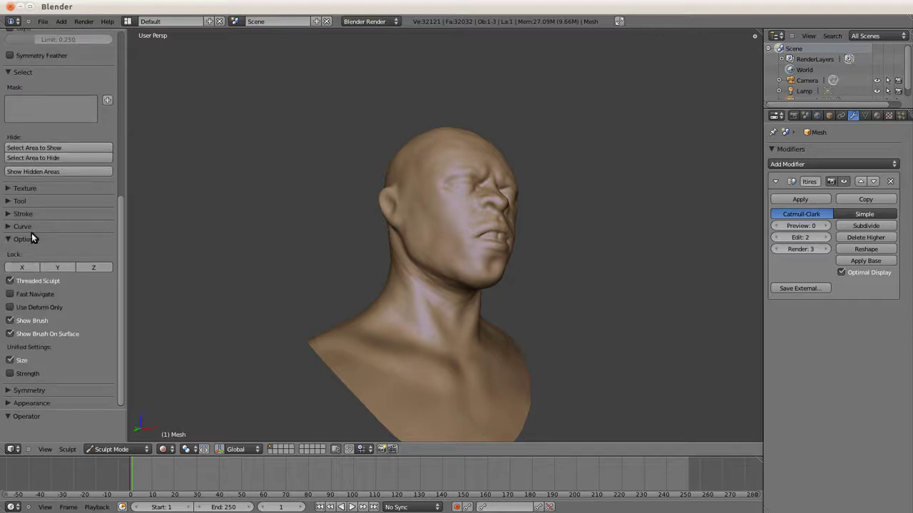
left_click(21, 239)
scroll(23, 239, "up", 5)
scroll(43, 235, "up", 5)
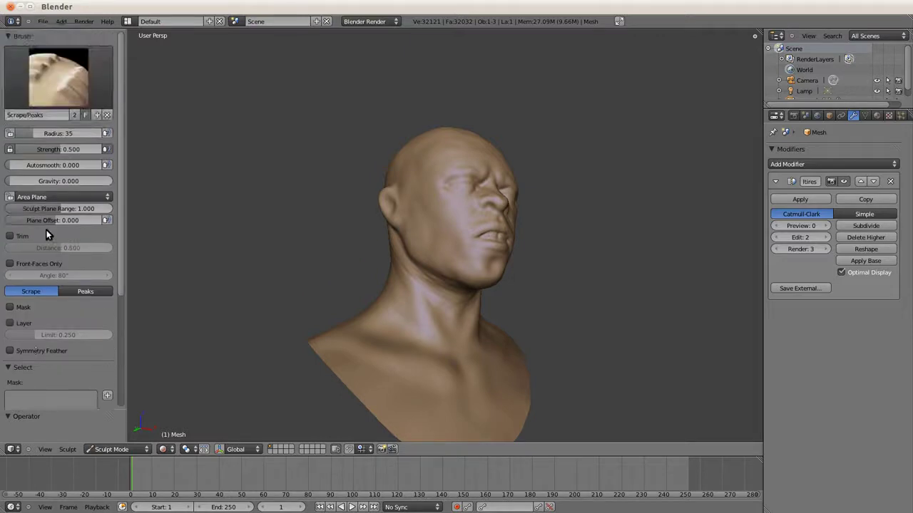
- Scrape to refine the neck and chest surface with Scrape/Peaks
mouse_move(357, 248)
middle_mouse_down()
mouse_move(385, 252)
mouse_move(385, 204)
middle_mouse_up()
scroll(385, 204, "up", 2)
scroll(390, 244, "up", 1)
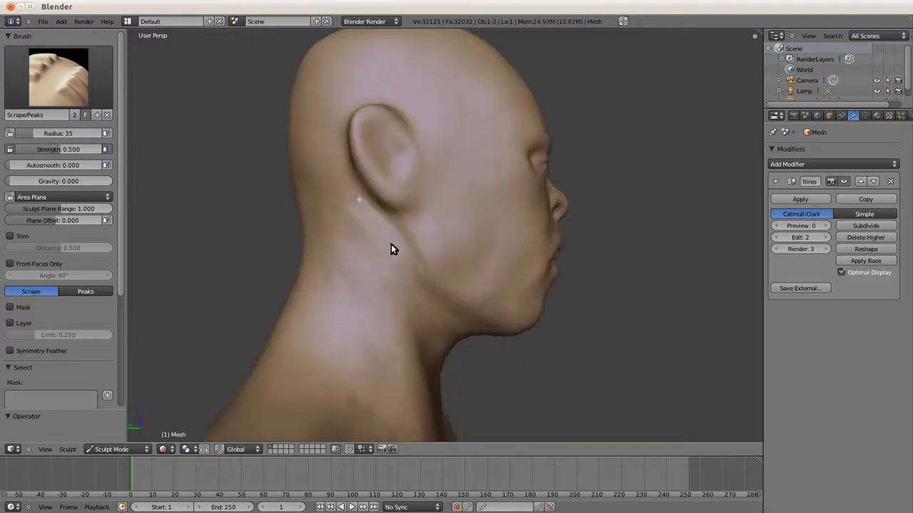
scroll(370, 243, "down", 3)
middle_click_drag(370, 241, 324, 267)
mouse_move(424, 342)
middle_mouse_down()
mouse_move(365, 305)
mouse_move(447, 312)
mouse_move(417, 319)
mouse_move(356, 250)
mouse_move(434, 350)
mouse_move(483, 285)
mouse_move(413, 311)
mouse_move(413, 232)
mouse_move(443, 236)
mouse_move(456, 203)
mouse_move(399, 237)
mouse_move(436, 204)
mouse_move(458, 206)
mouse_move(424, 201)
middle_mouse_up()
middle_click_drag(475, 159, 474, 123)
mouse_move(454, 161)
middle_mouse_down()
mouse_move(418, 128)
mouse_move(466, 194)
mouse_move(528, 239)
middle_mouse_up()
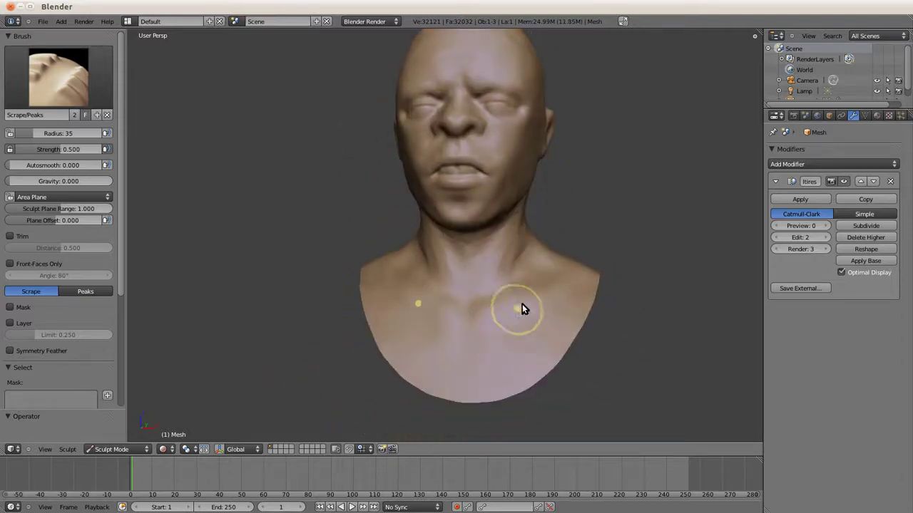
middle_click_drag(522, 304, 561, 325)
left_click_drag(493, 286, 474, 286)
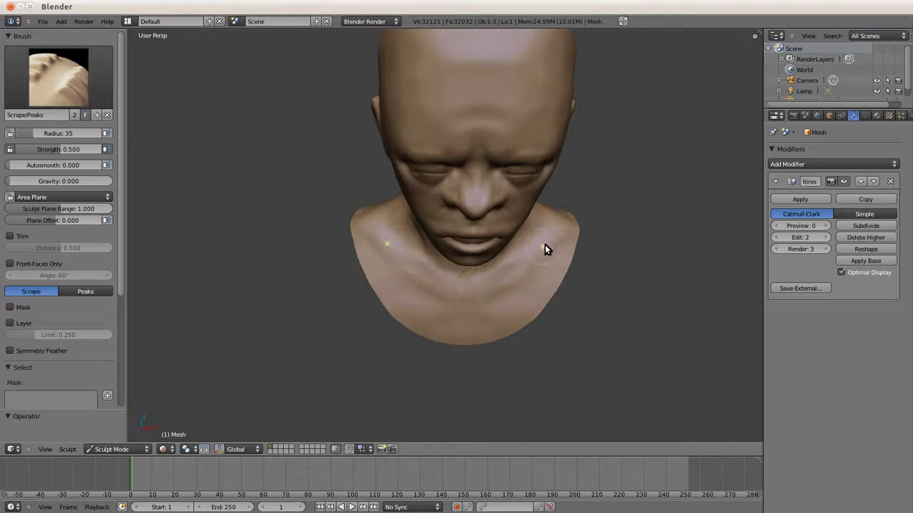
mouse_move(529, 223)
middle_mouse_down()
mouse_move(464, 362)
mouse_move(485, 271)
mouse_move(473, 332)
mouse_move(516, 326)
middle_mouse_up()
middle_click_drag(357, 294, 370, 285)
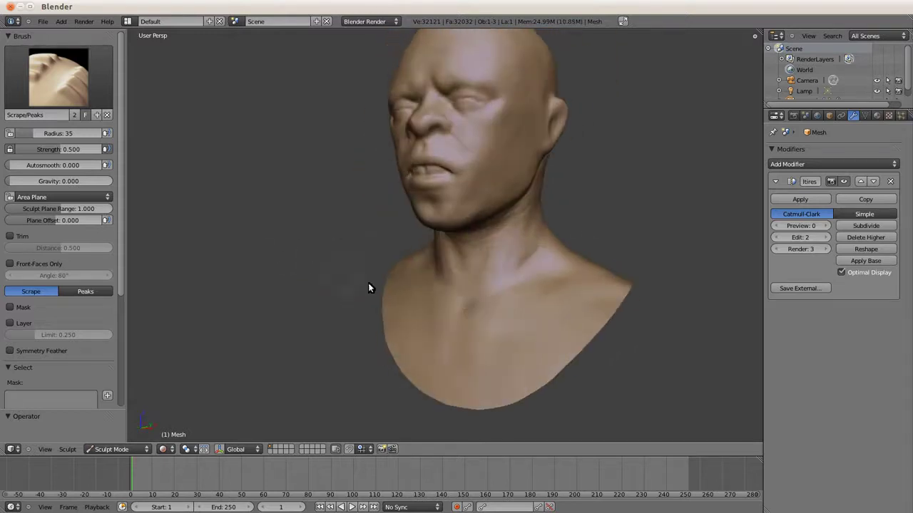
mouse_move(557, 304)
middle_mouse_down()
mouse_move(377, 209)
mouse_move(448, 241)
mouse_move(473, 228)
mouse_move(449, 192)
mouse_move(410, 220)
mouse_move(408, 172)
mouse_move(366, 143)
middle_mouse_up()
scroll(353, 215, "up", 3)
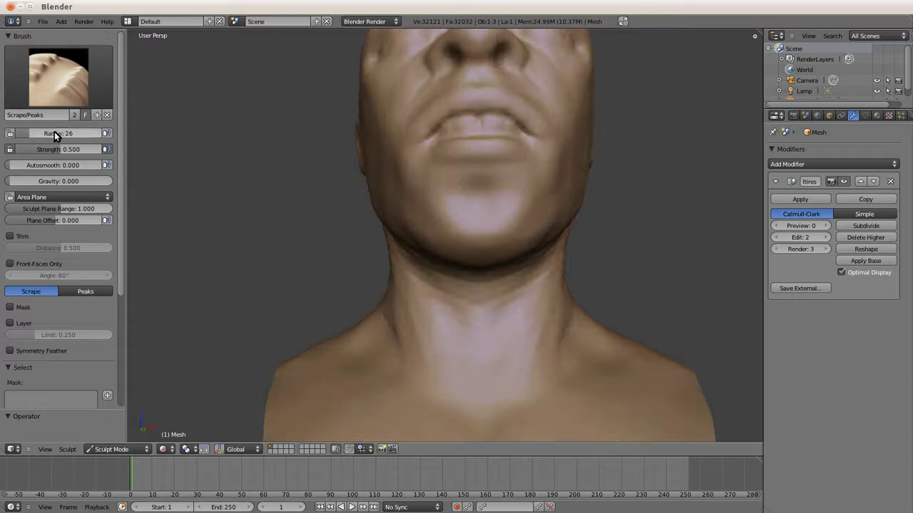
- Scrape the cheek and refine the face, chin and jaw surfaces
mouse_move(490, 70)
middle_mouse_down()
mouse_move(488, 101)
mouse_move(547, 184)
middle_mouse_up()
left_click_drag(546, 184, 508, 222)
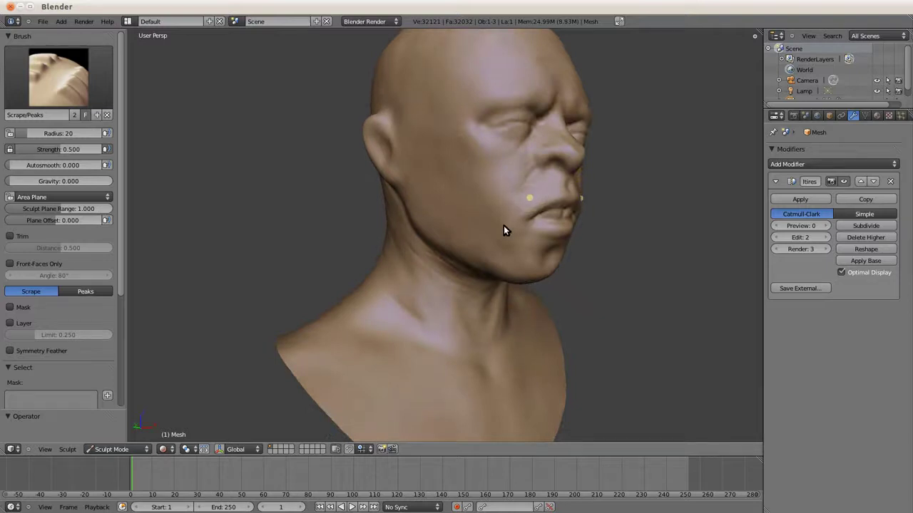
middle_click_drag(503, 225, 494, 148)
mouse_move(462, 116)
middle_mouse_down()
mouse_move(448, 136)
mouse_move(516, 111)
mouse_move(472, 127)
mouse_move(511, 214)
mouse_move(509, 290)
mouse_move(467, 337)
mouse_move(494, 194)
mouse_move(561, 181)
middle_mouse_up()
mouse_move(567, 219)
middle_mouse_down()
mouse_move(535, 194)
mouse_move(524, 216)
middle_mouse_up()
mouse_move(491, 188)
middle_mouse_down()
mouse_move(405, 188)
mouse_move(477, 153)
mouse_move(430, 151)
mouse_move(403, 129)
mouse_move(405, 169)
mouse_move(397, 155)
mouse_move(430, 88)
mouse_move(525, 101)
mouse_move(477, 91)
mouse_move(468, 102)
mouse_move(490, 110)
mouse_move(461, 199)
mouse_move(588, 266)
mouse_move(435, 140)
mouse_move(434, 215)
middle_mouse_up()
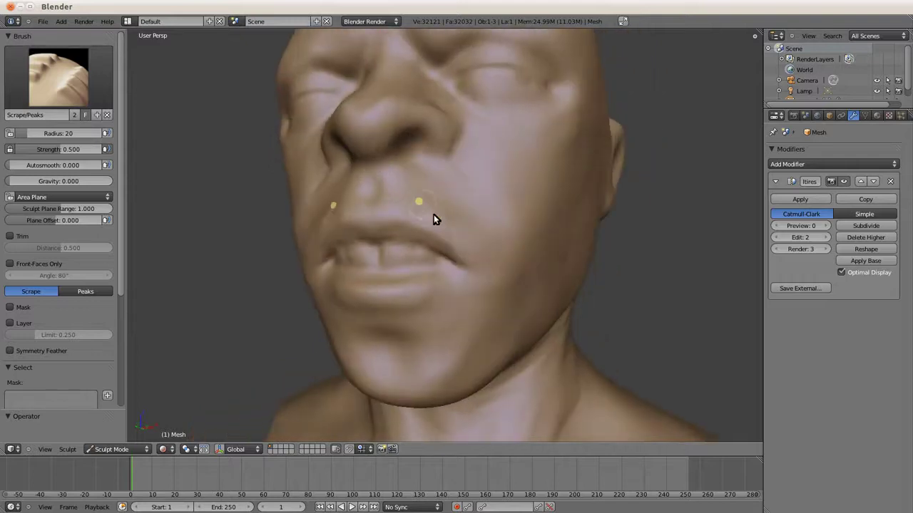
mouse_move(441, 172)
middle_mouse_down()
mouse_move(327, 95)
mouse_move(399, 82)
mouse_move(609, 132)
middle_mouse_up()
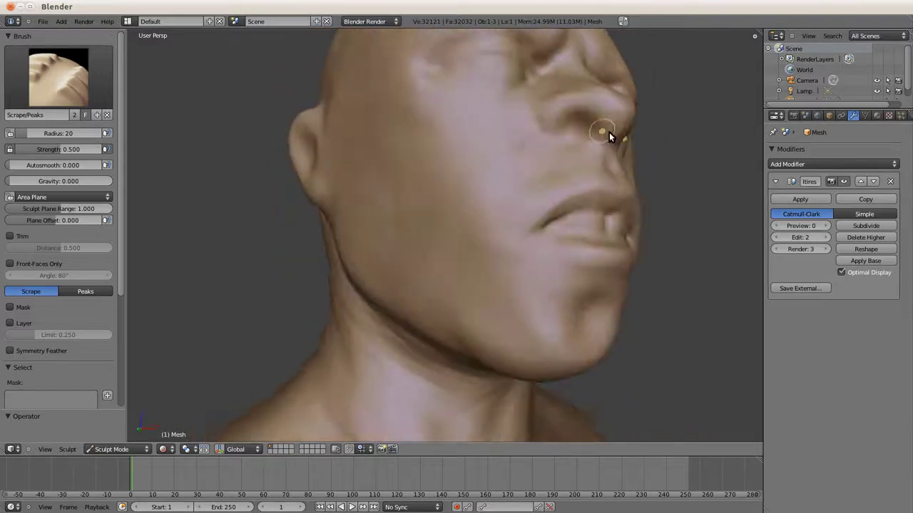
scroll(610, 171, "down", 3)
mouse_move(603, 189)
middle_mouse_down()
mouse_move(499, 160)
mouse_move(397, 155)
mouse_move(368, 190)
mouse_move(298, 137)
mouse_move(305, 157)
mouse_move(463, 148)
mouse_move(607, 179)
mouse_move(556, 143)
mouse_move(459, 114)
mouse_move(560, 140)
mouse_move(521, 285)
middle_mouse_up()
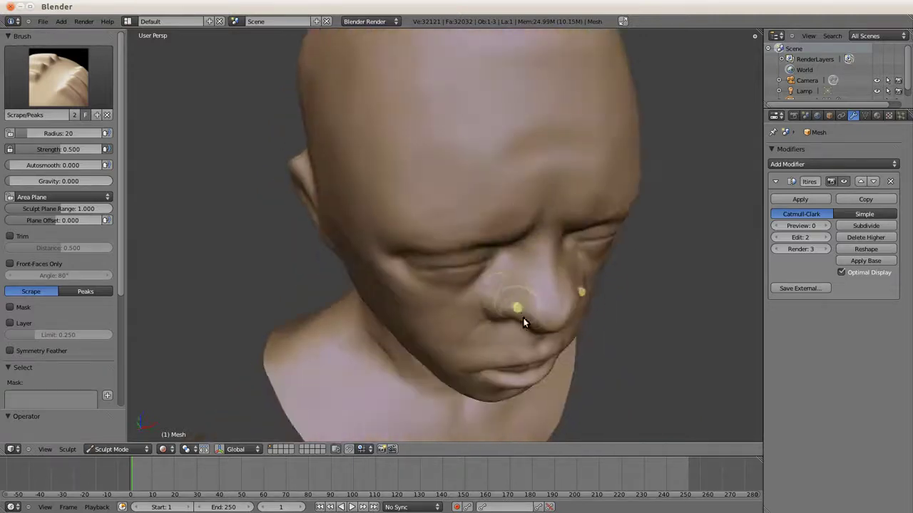
mouse_move(497, 250)
middle_mouse_down()
mouse_move(459, 210)
mouse_move(469, 193)
mouse_move(551, 187)
mouse_move(442, 179)
mouse_move(547, 173)
mouse_move(589, 154)
middle_mouse_up()
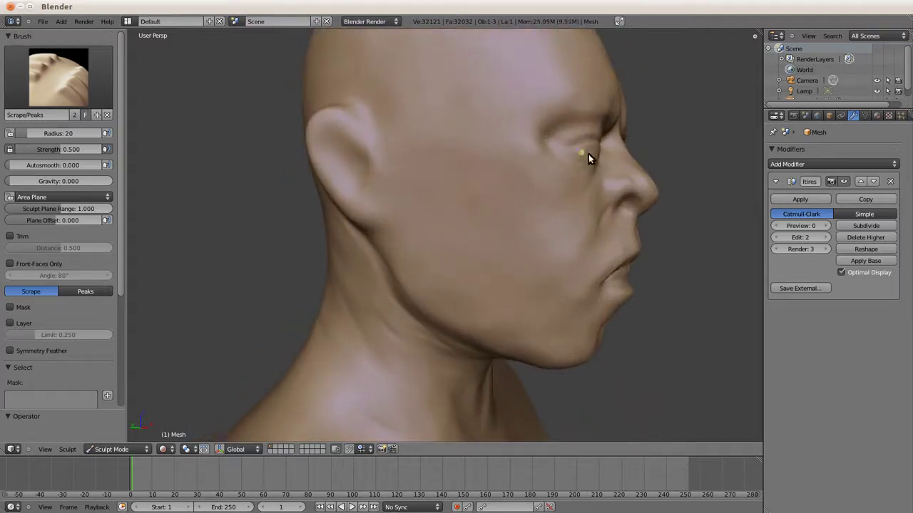
mouse_move(525, 124)
middle_mouse_down()
mouse_move(401, 114)
mouse_move(384, 103)
mouse_move(295, 140)
mouse_move(238, 136)
mouse_move(344, 136)
mouse_move(467, 194)
mouse_move(467, 222)
mouse_move(534, 198)
mouse_move(431, 222)
mouse_move(351, 172)
mouse_move(160, 268)
middle_mouse_up()
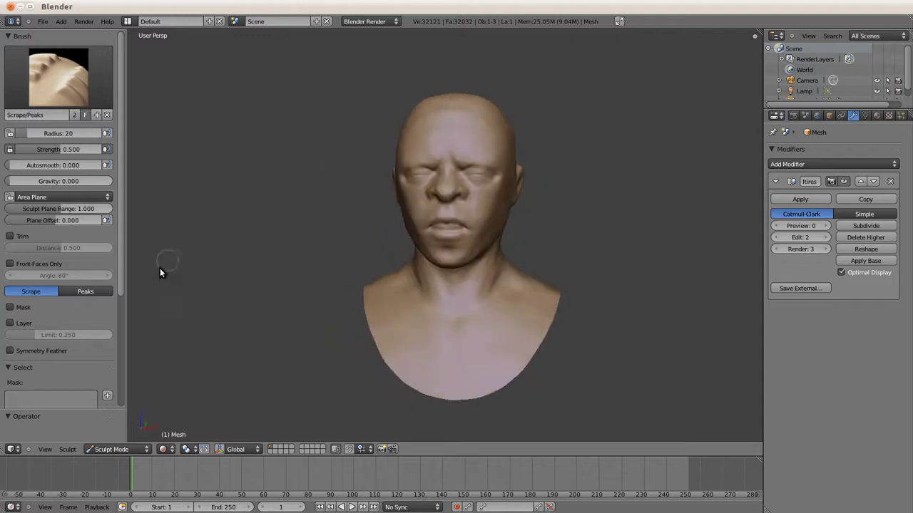
scroll(75, 278, "down", 3)
scroll(83, 277, "down", 2)
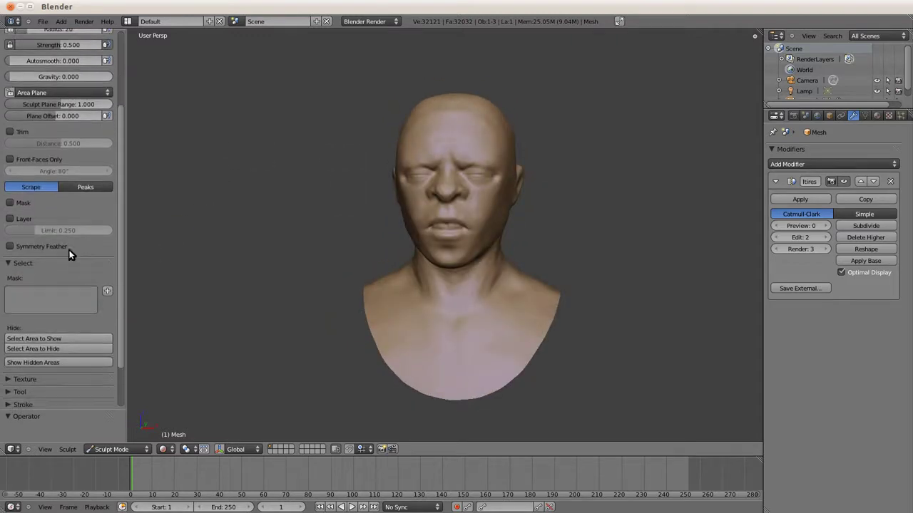
- Add a new mask layer and fill it across the head
left_click(107, 291)
mouse_move(479, 213)
middle_mouse_down()
mouse_move(435, 249)
mouse_move(266, 296)
middle_mouse_up()
left_click(57, 320)
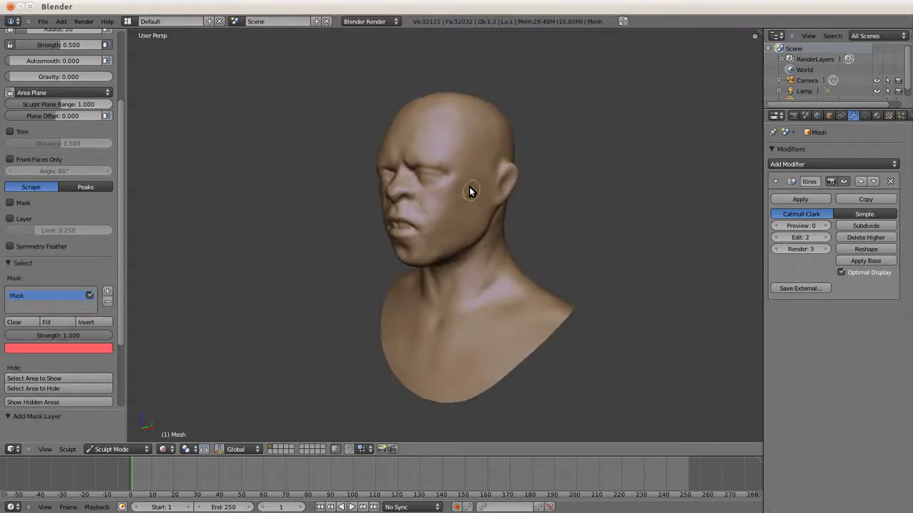
middle_click_drag(434, 190, 374, 172)
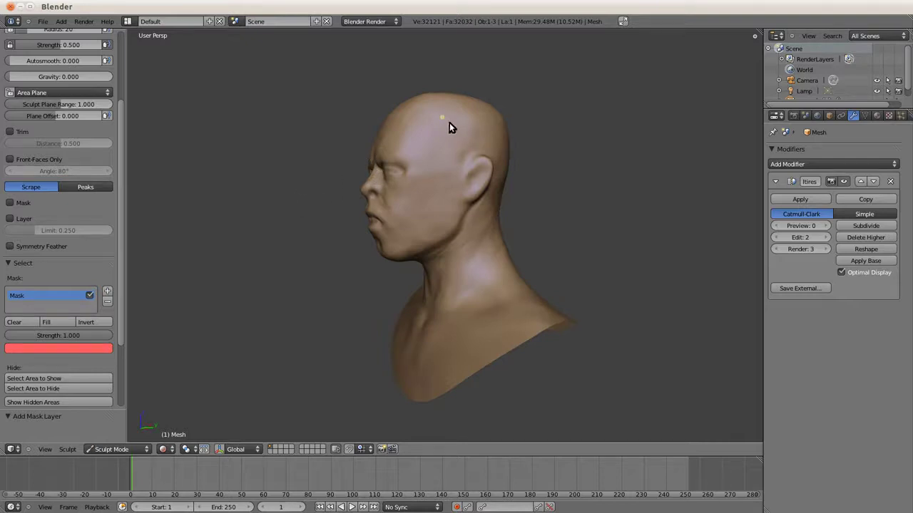
middle_click_drag(402, 109, 386, 162)
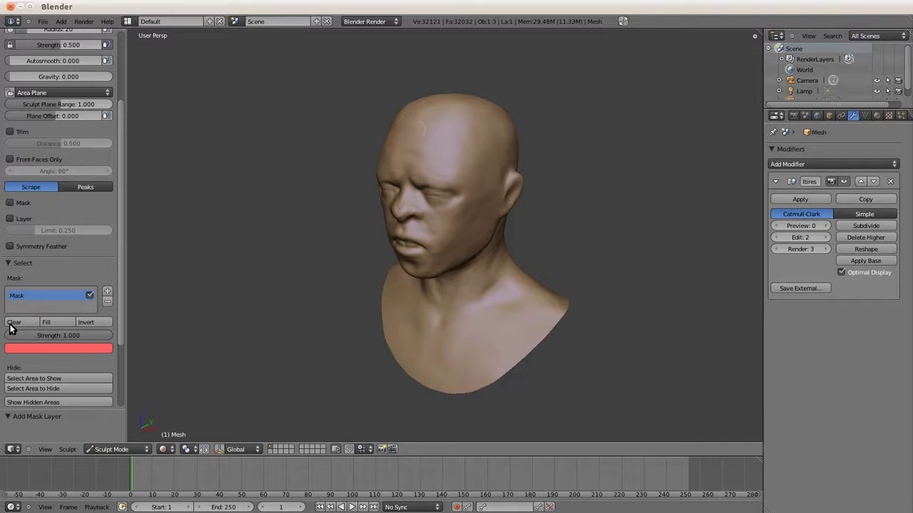
scroll(104, 333, "down", 4)
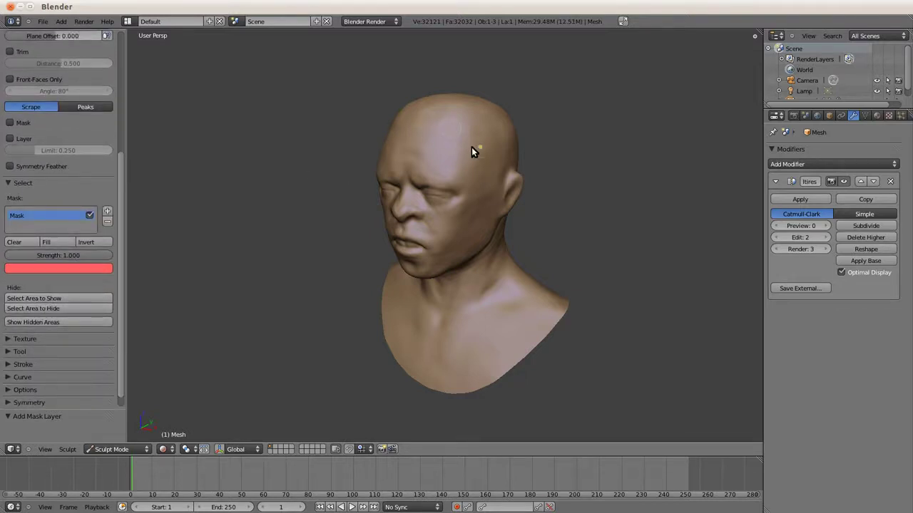
middle_click_drag(452, 128, 434, 145)
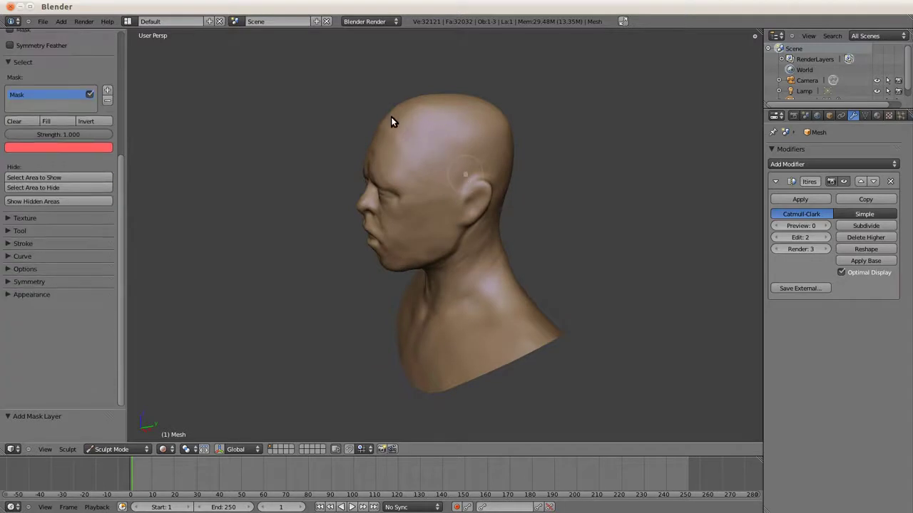
middle_click_drag(374, 112, 445, 99)
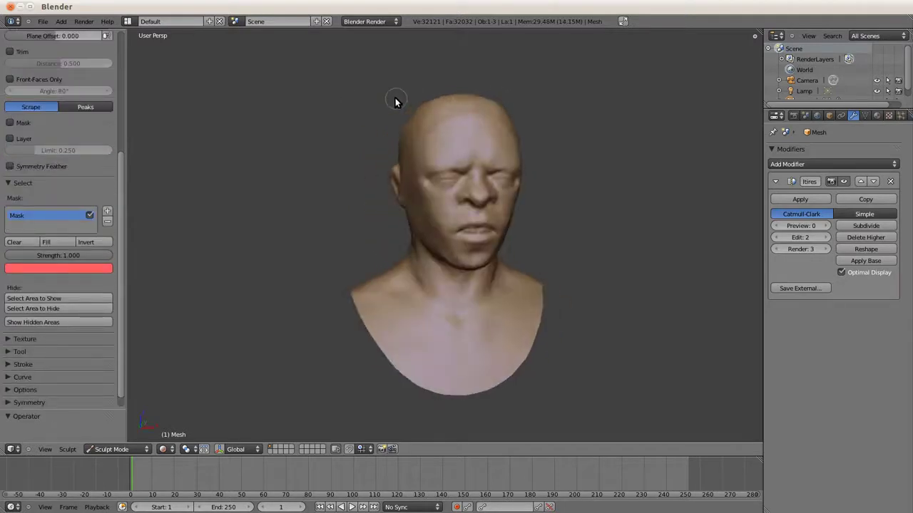
middle_click_drag(388, 102, 464, 139)
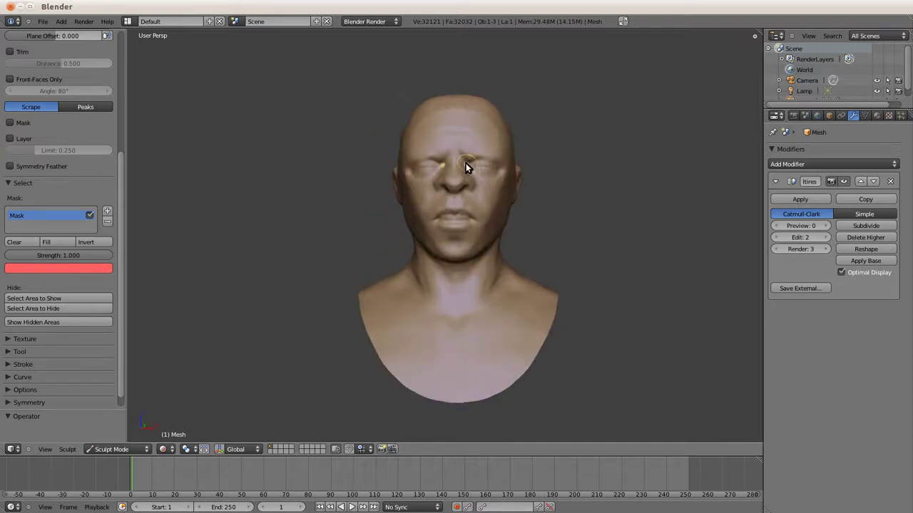
mouse_move(497, 150)
middle_mouse_down()
mouse_move(399, 169)
mouse_move(418, 142)
mouse_move(349, 105)
mouse_move(395, 133)
middle_mouse_up()
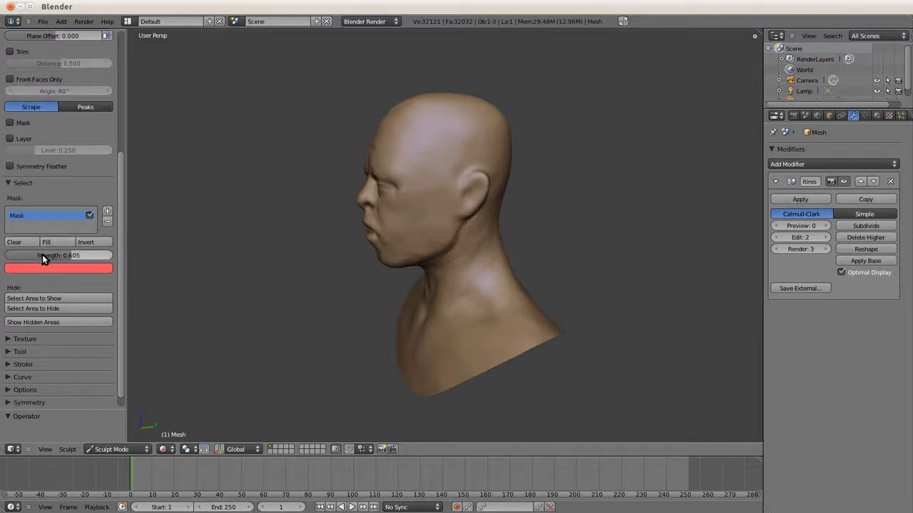
- Try a light green mask colour and switch the viewport to Solid shading
left_click(53, 269)
left_click(31, 163)
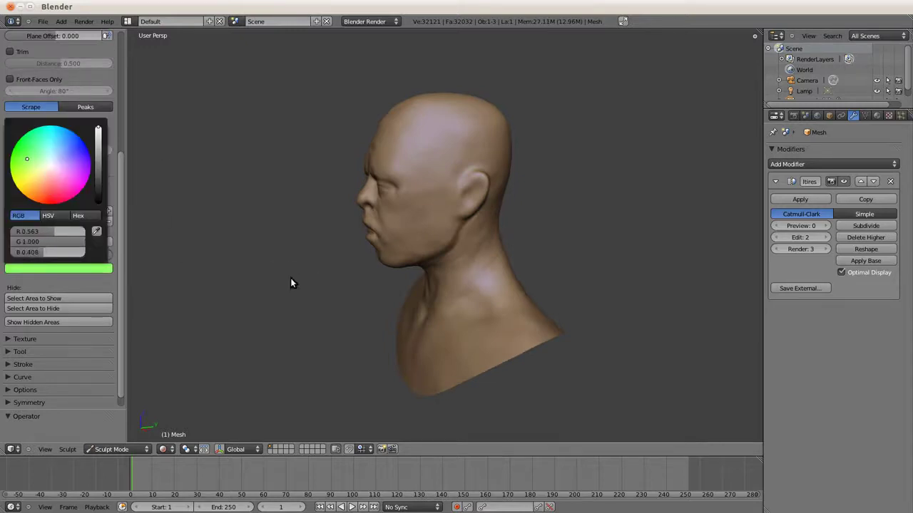
left_click(162, 450)
left_click(175, 419)
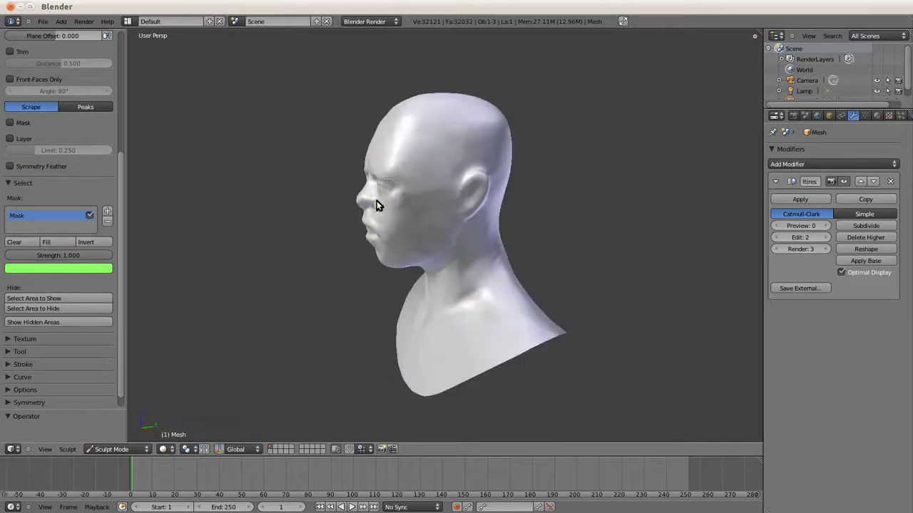
mouse_move(347, 138)
middle_mouse_down()
mouse_move(490, 138)
mouse_move(398, 134)
mouse_move(335, 148)
middle_mouse_up()
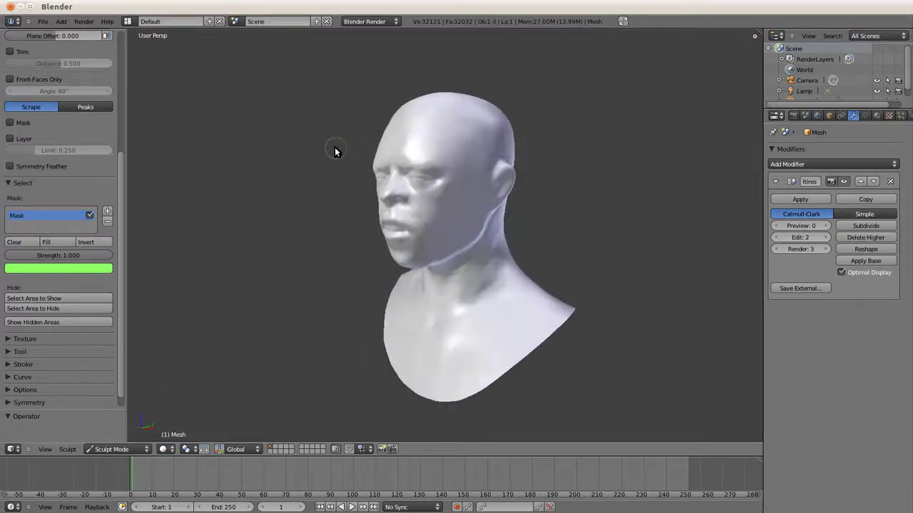
- Set the mask colour to pure red: R 1.0, G 0, B 0.04
left_click(57, 268)
left_click(52, 202)
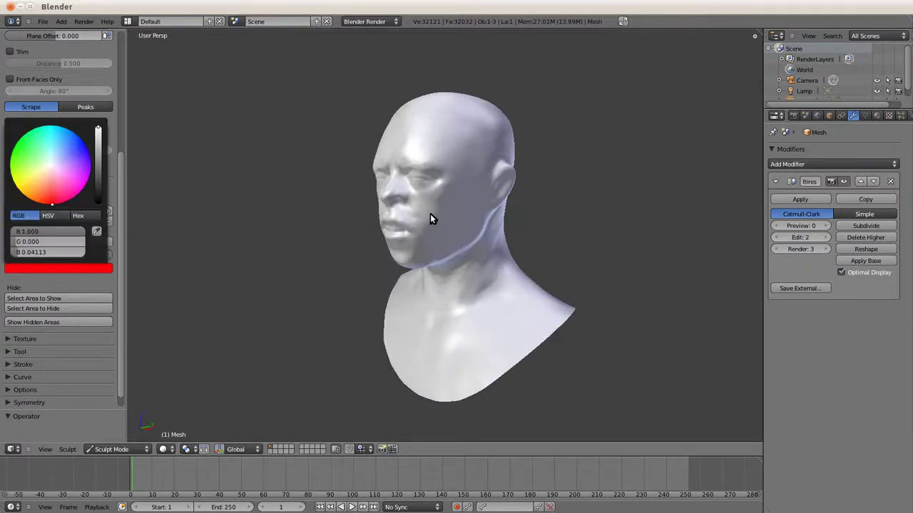
mouse_move(409, 210)
middle_mouse_down()
mouse_move(406, 185)
mouse_move(316, 177)
mouse_move(336, 198)
mouse_move(325, 197)
middle_mouse_up()
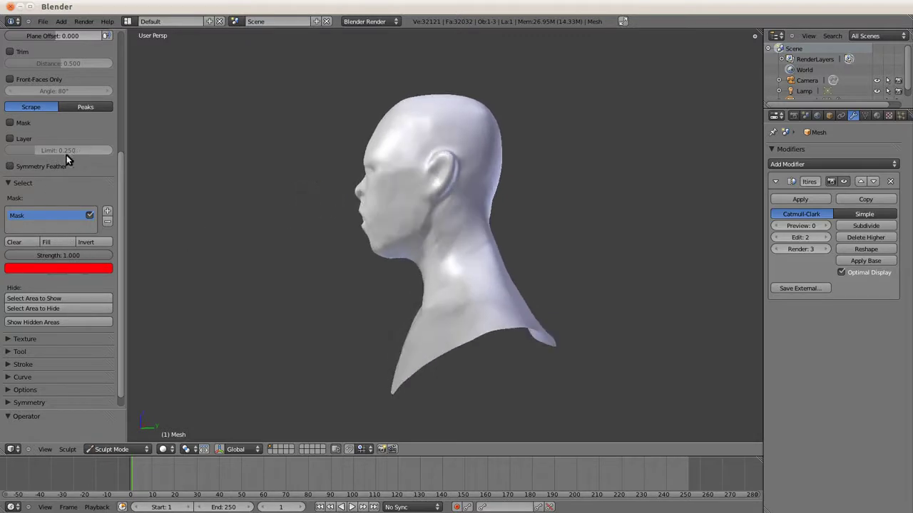
scroll(67, 155, "up", 5)
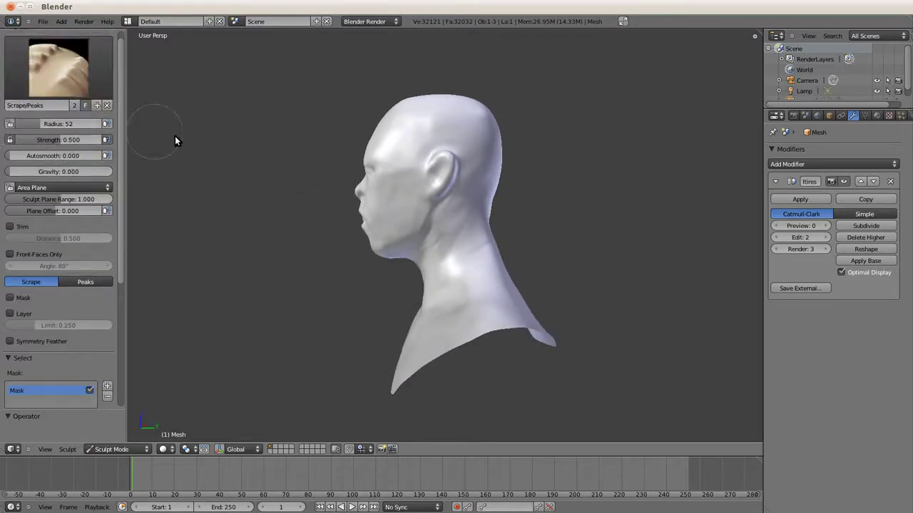
- Mask the entire bust using Ctrl+I, Invert and Fill
middle_click_drag(391, 207, 428, 157)
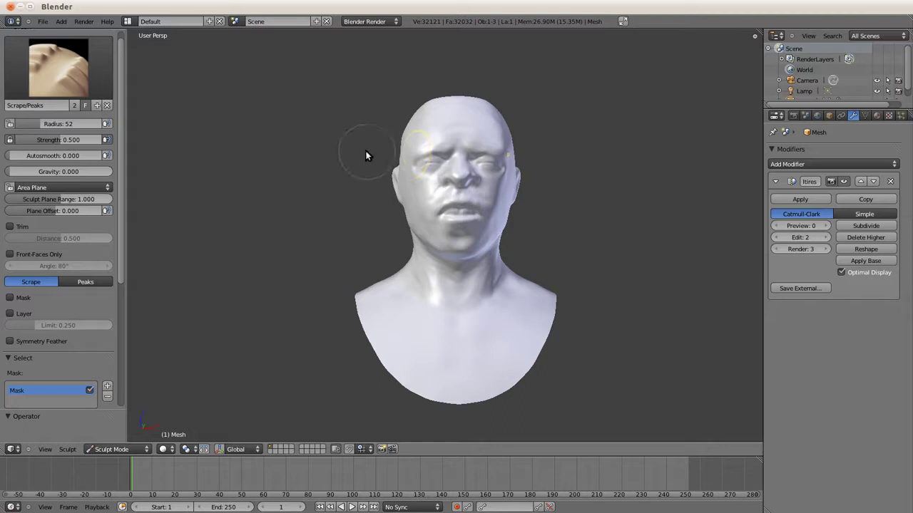
mouse_move(343, 118)
middle_mouse_down()
mouse_move(310, 159)
mouse_move(340, 131)
mouse_move(354, 206)
middle_mouse_up()
key("ctrl+i")
scroll(47, 348, "down", 1)
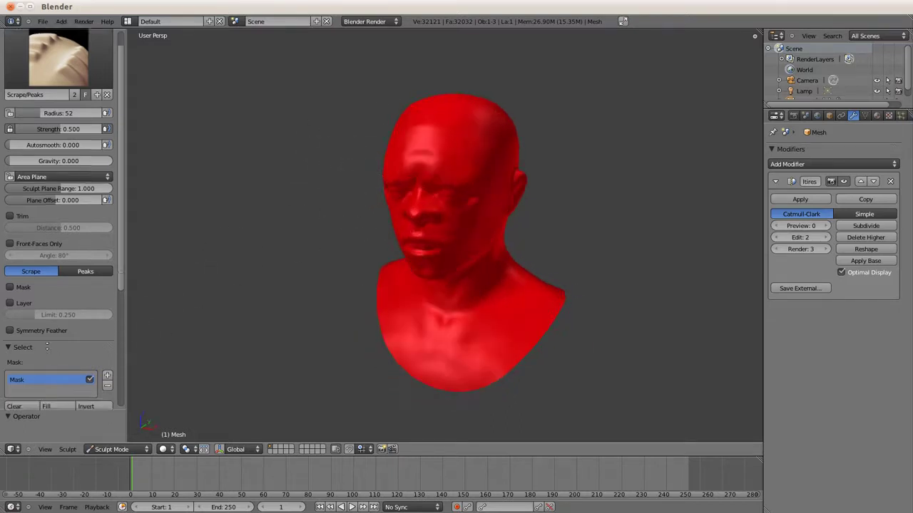
scroll(45, 314, "down", 5)
left_click(99, 248)
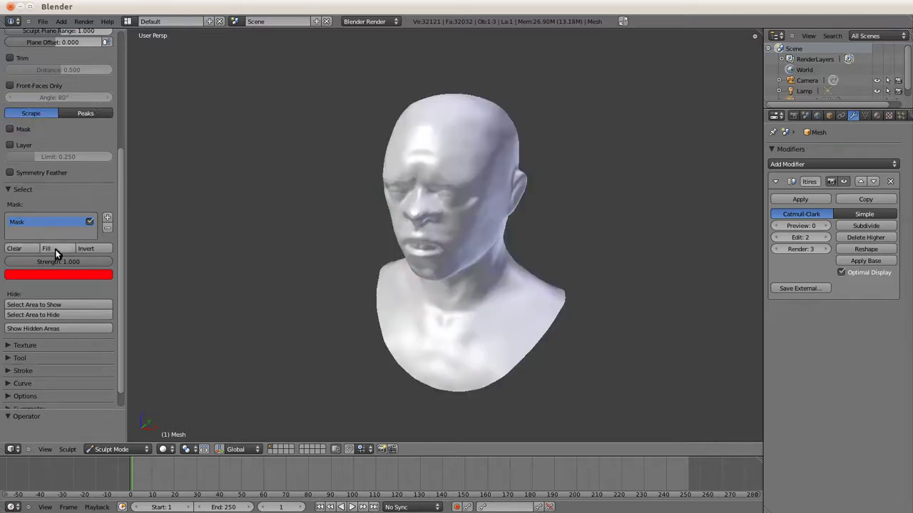
left_click(52, 248)
middle_click_drag(240, 249, 290, 240)
scroll(290, 240, "up", 1)
scroll(303, 189, "up", 3)
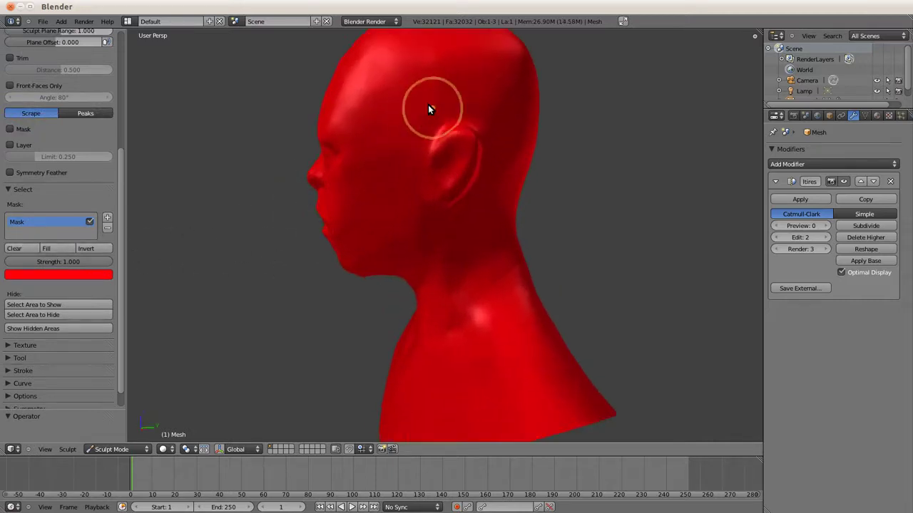
mouse_move(425, 63)
middle_mouse_down()
mouse_move(435, 61)
mouse_move(369, 137)
middle_mouse_up()
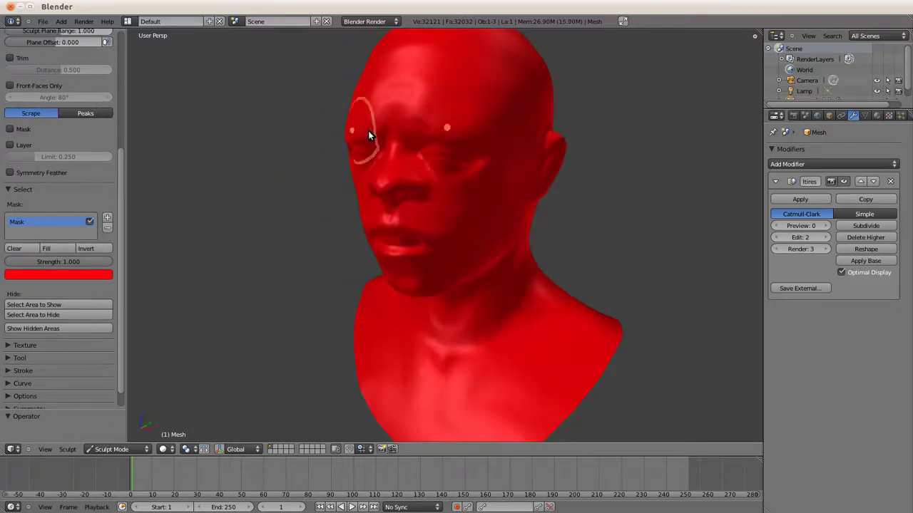
scroll(381, 127, "down", 3)
scroll(46, 190, "up", 1)
scroll(45, 189, "up", 5)
- Switch to SculptDraw, then clear and invert the mask so the whole head is red
left_click(59, 75)
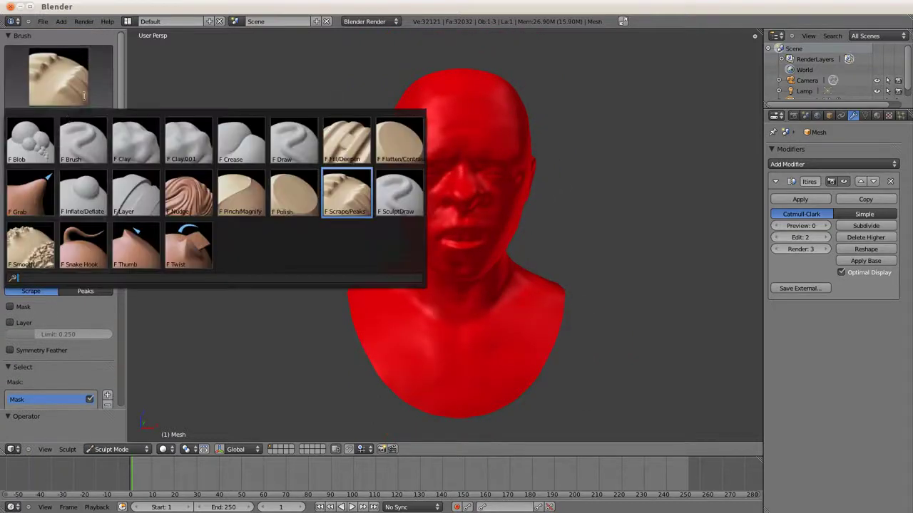
left_click(397, 187)
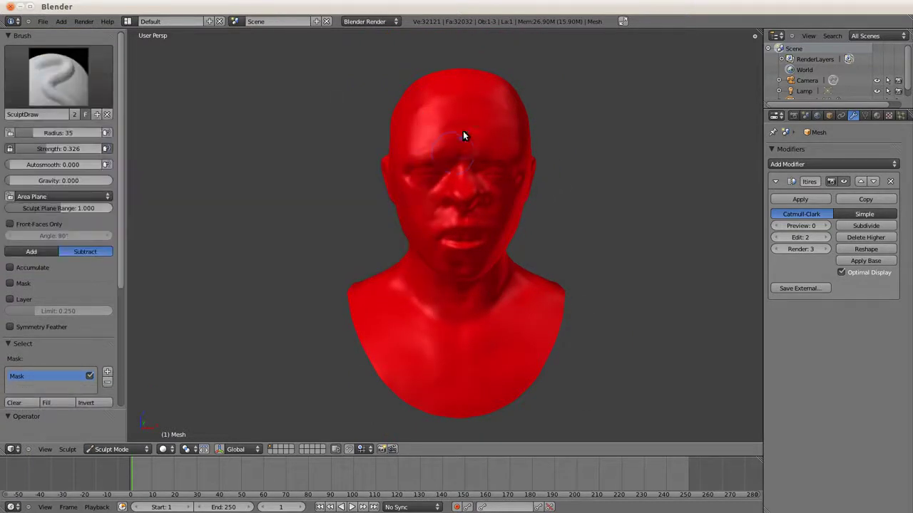
middle_click_drag(463, 130, 365, 129)
scroll(404, 109, "down", 3)
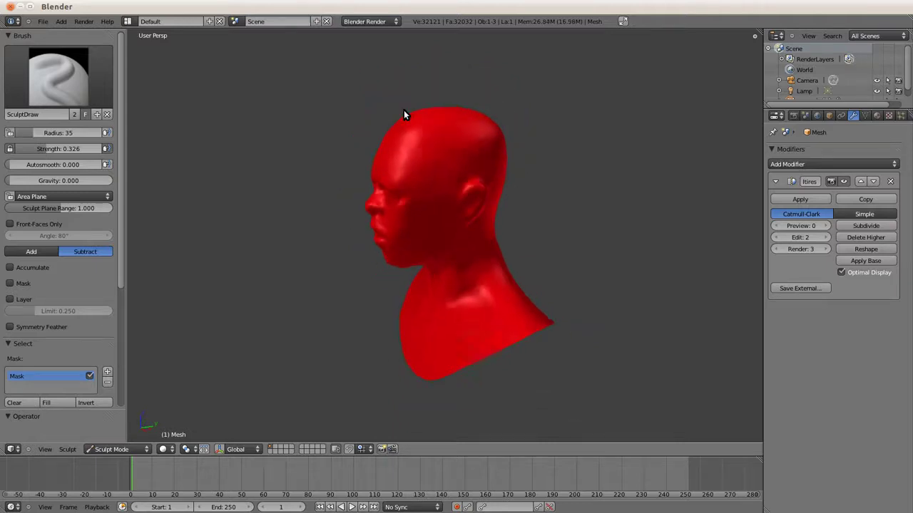
scroll(45, 214, "down", 2)
scroll(41, 227, "down", 3)
left_click(28, 272)
left_click(85, 272)
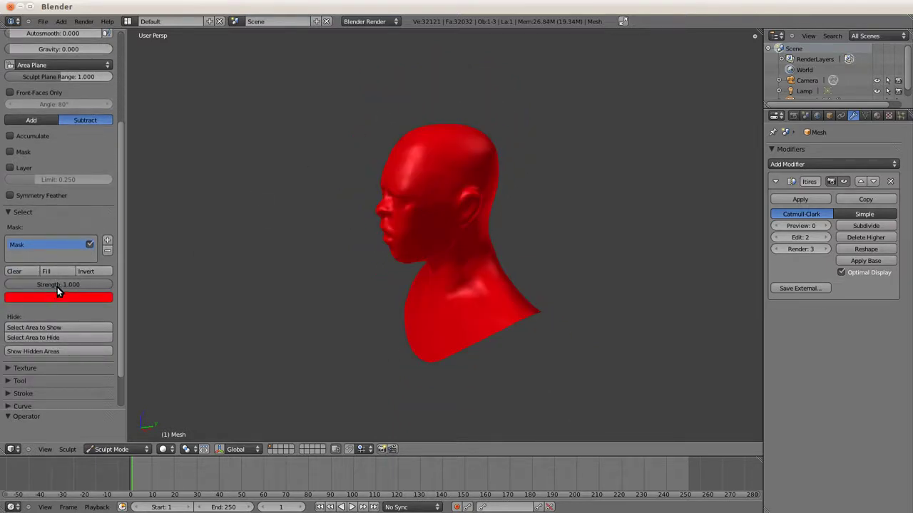
- Hide the top-back of the head with an area box, then reveal the hidden areas again
left_click(51, 337)
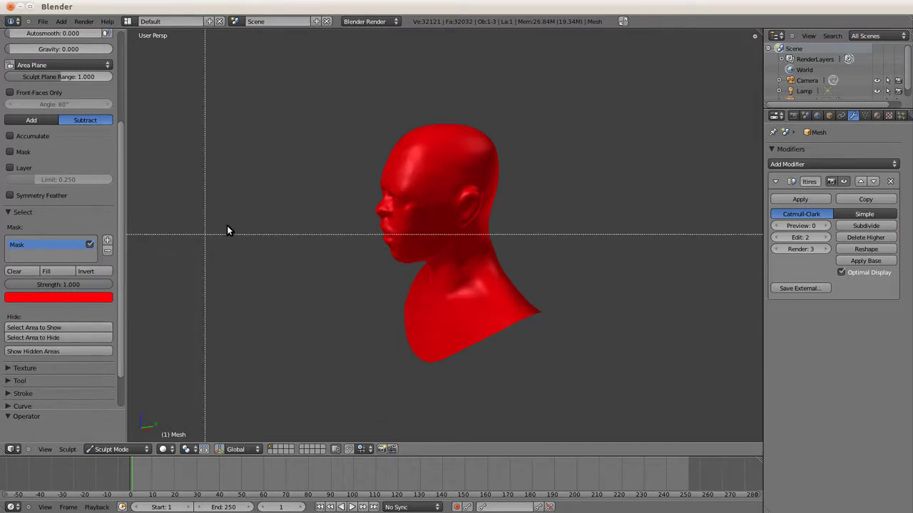
left_click_drag(421, 113, 497, 169)
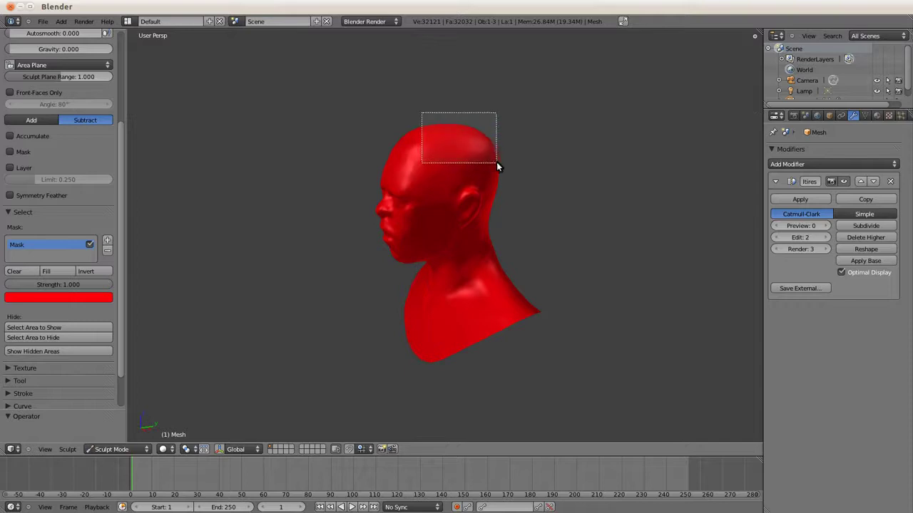
mouse_move(439, 113)
middle_mouse_down()
mouse_move(547, 101)
mouse_move(450, 88)
mouse_move(410, 105)
middle_mouse_up()
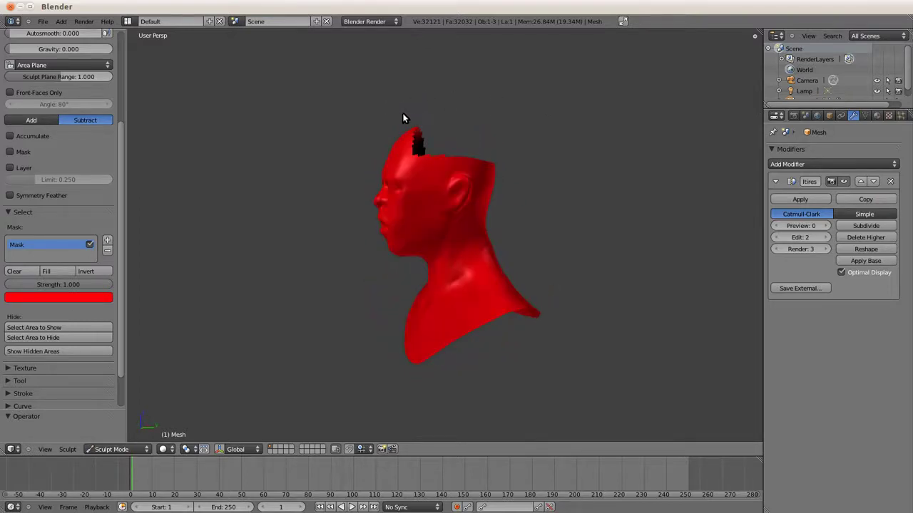
left_click(93, 351)
- From a right orthographic view, box the upper head to hide it and switch to the terminal
key("KP_3")
key("KP_5")
scroll(402, 107, "up", 1)
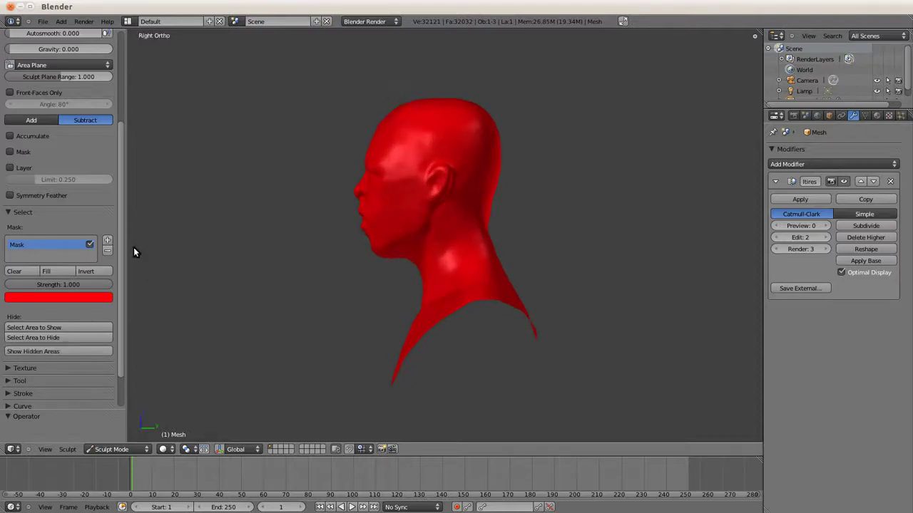
left_click(41, 329)
left_click_drag(374, 74, 510, 230)
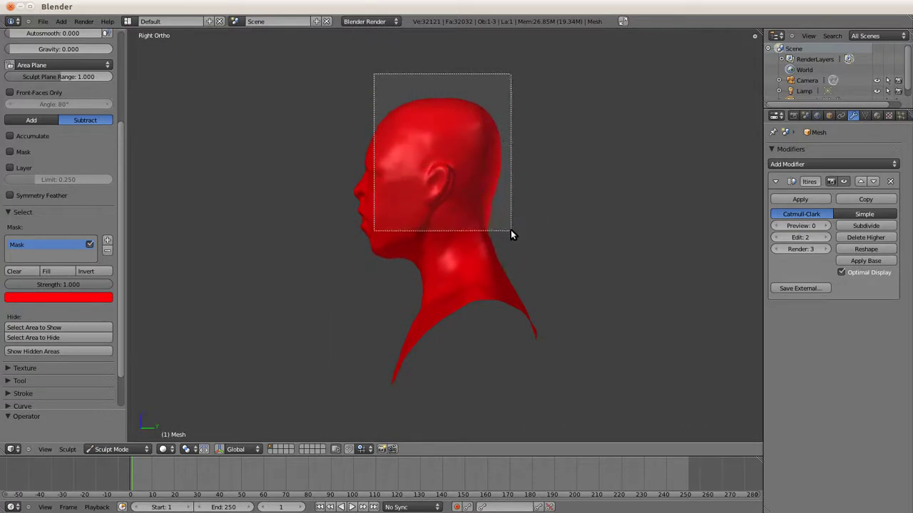
key("alt+Tab")
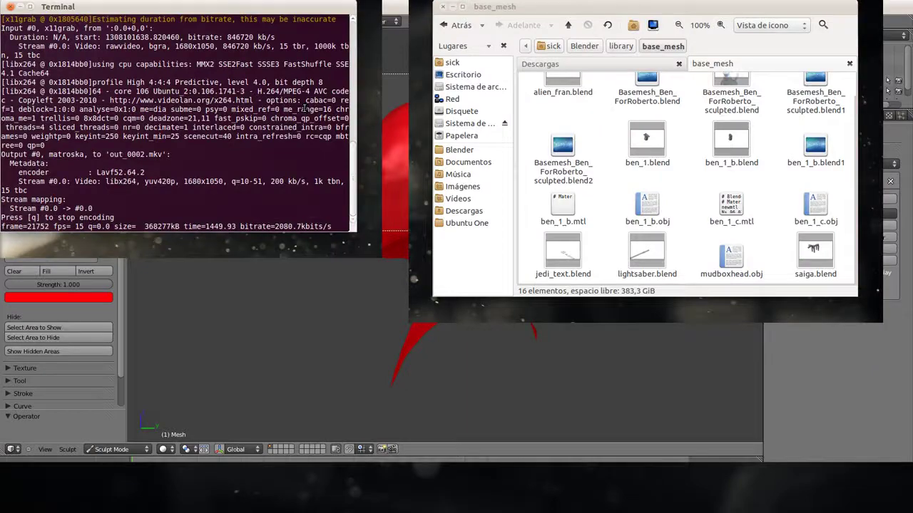